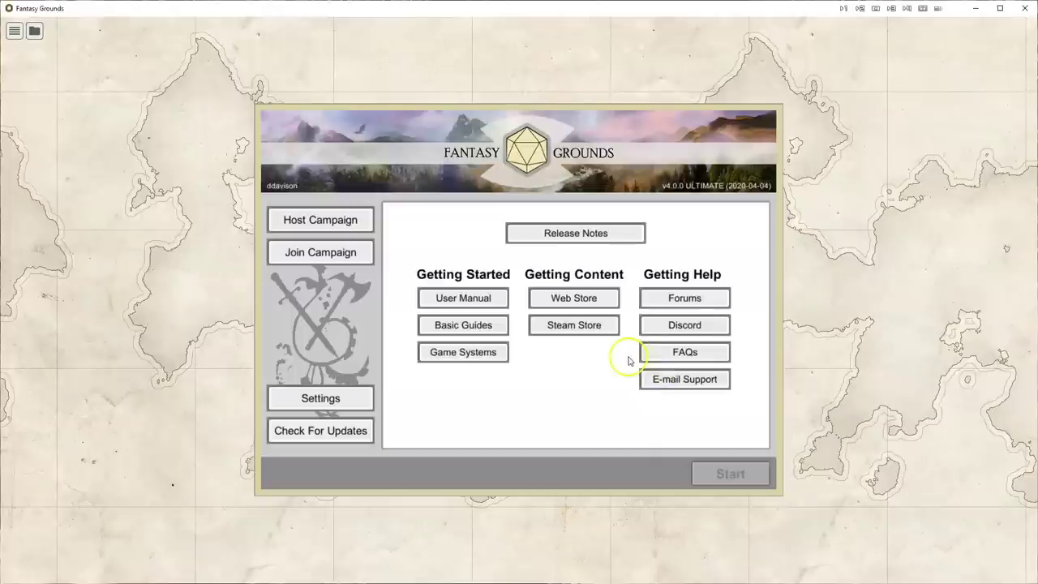
# - Open FGUpdaterEngine settings, check the Basic tab's License Key field, then view the Account tab
pyautogui.click(321, 399)
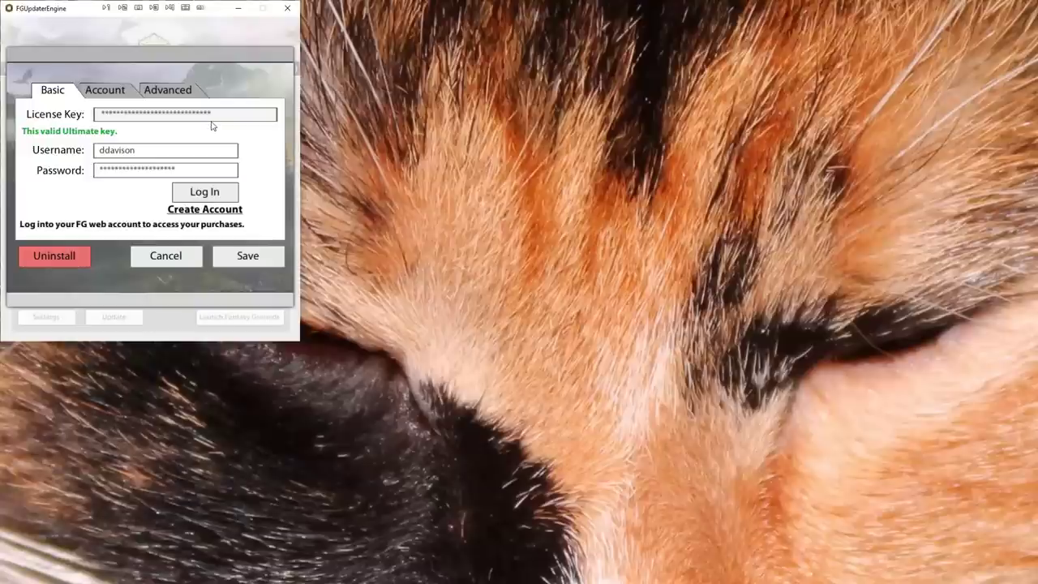
pyautogui.click(210, 111)
pyautogui.click(208, 123)
pyautogui.click(113, 115)
pyautogui.click(209, 124)
pyautogui.click(191, 126)
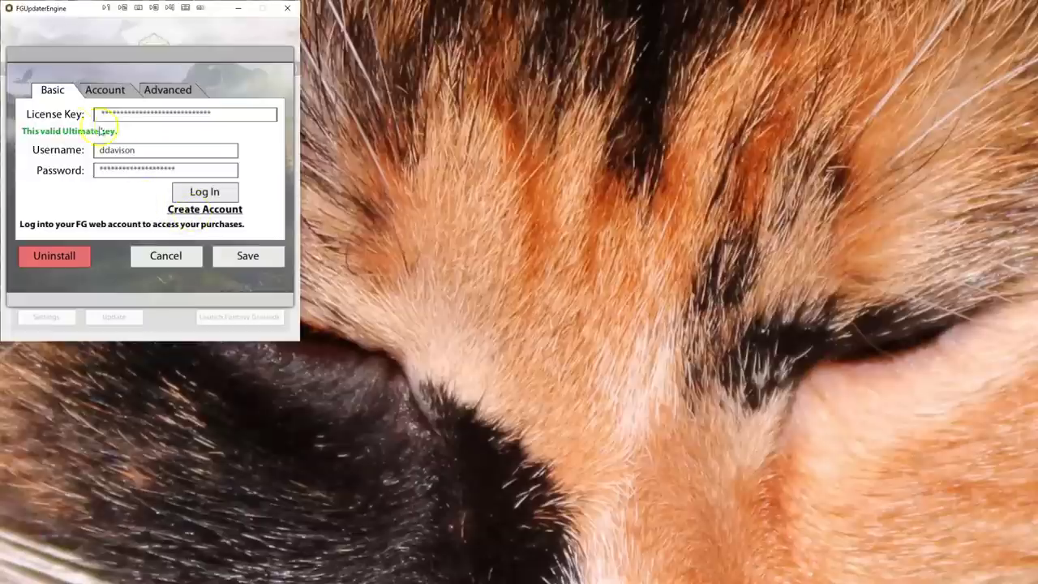
pyautogui.click(111, 94)
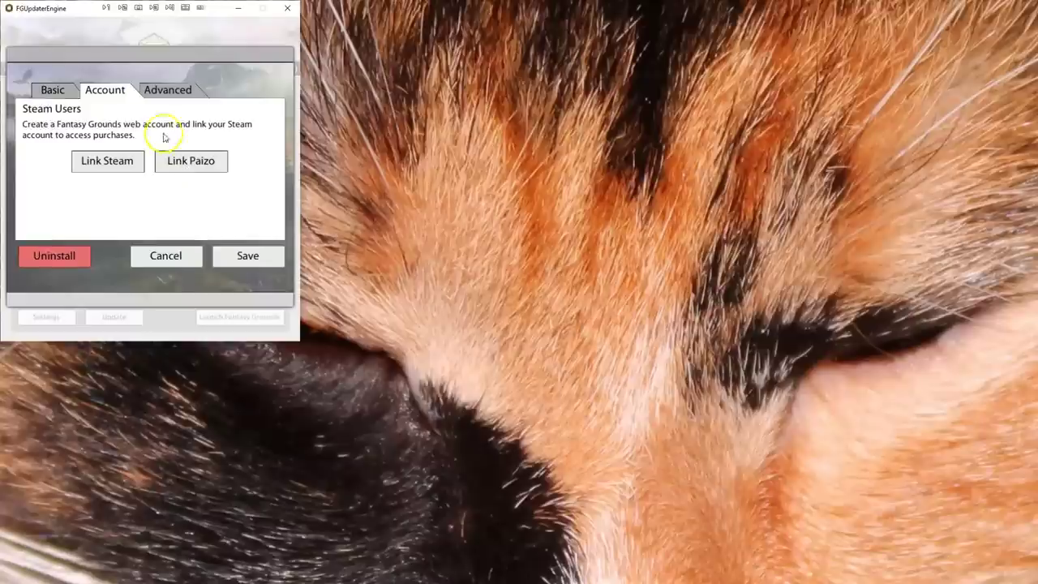
# - Show the Advanced tab with the app directory and the Live build channel
pyautogui.click(163, 89)
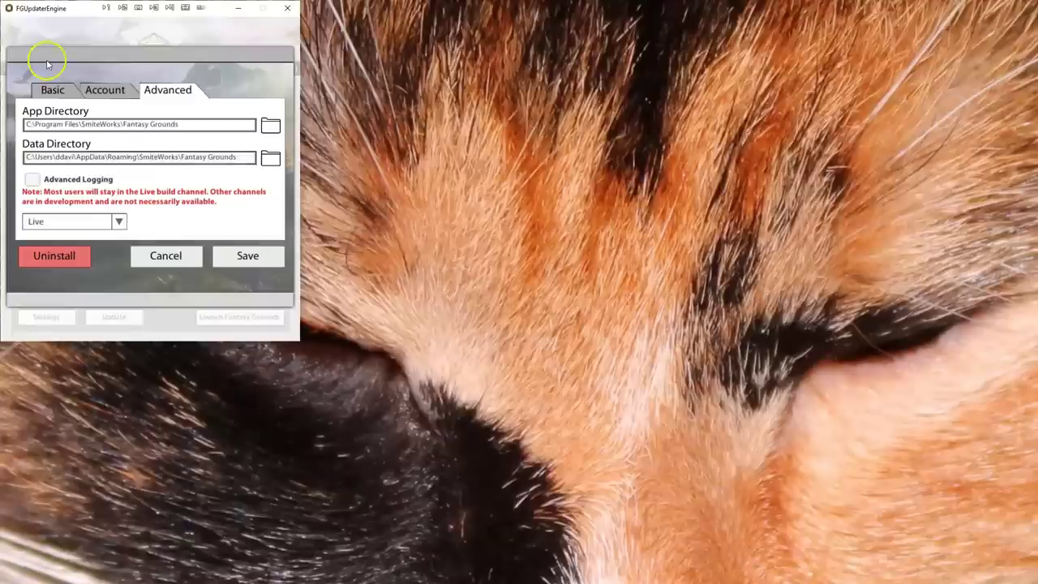
pyautogui.click(120, 224)
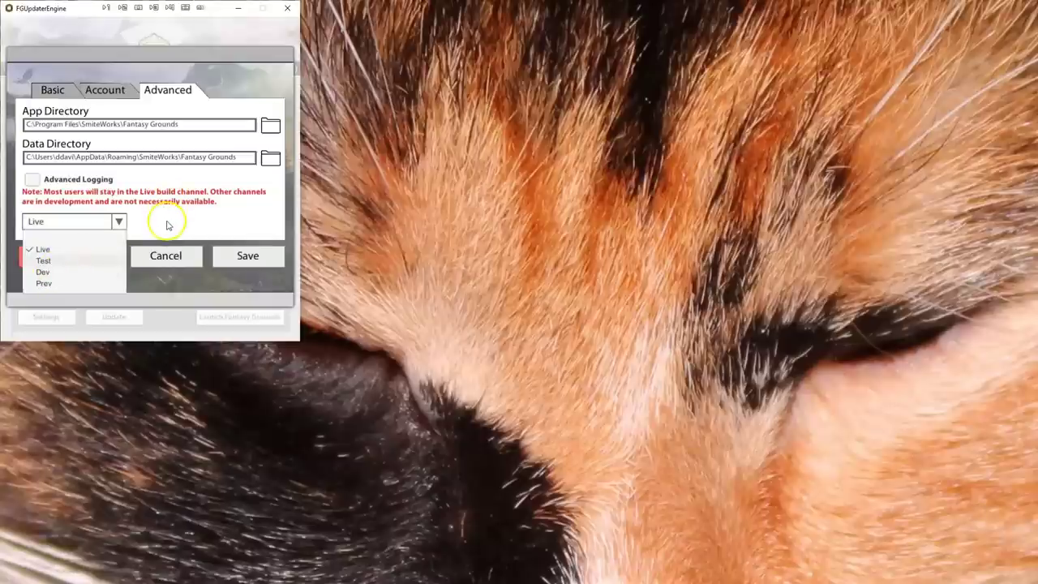
pyautogui.click(167, 225)
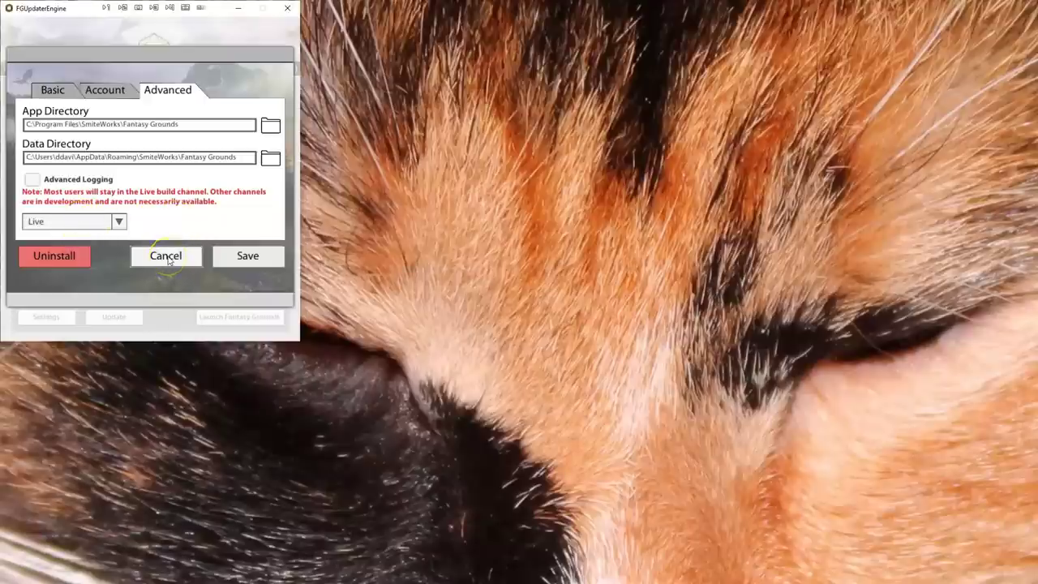
# - Cancel the updater settings and launch Fantasy Grounds 4.0.0 Ultimate
pyautogui.click(168, 258)
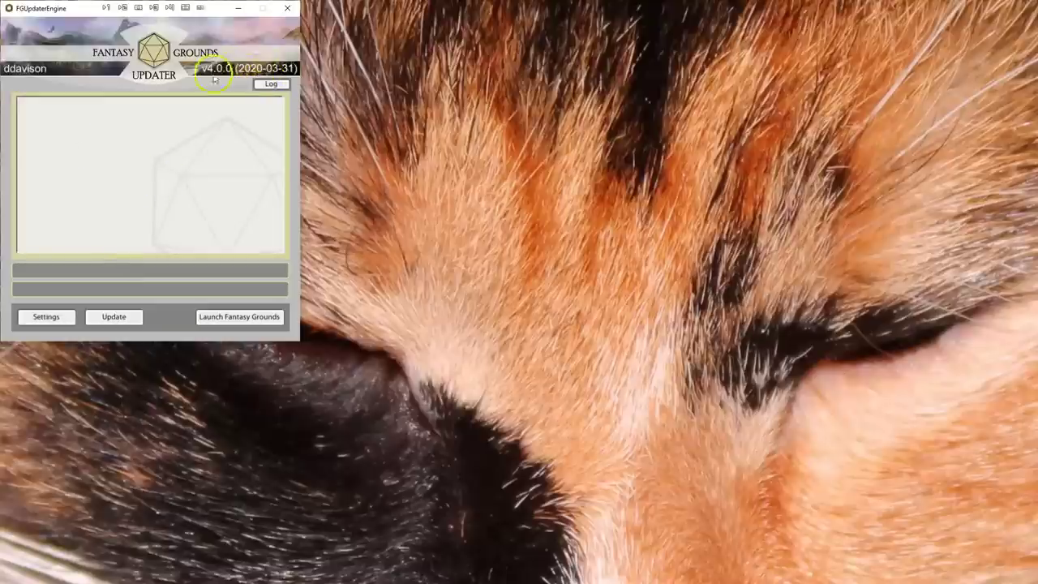
pyautogui.click(219, 317)
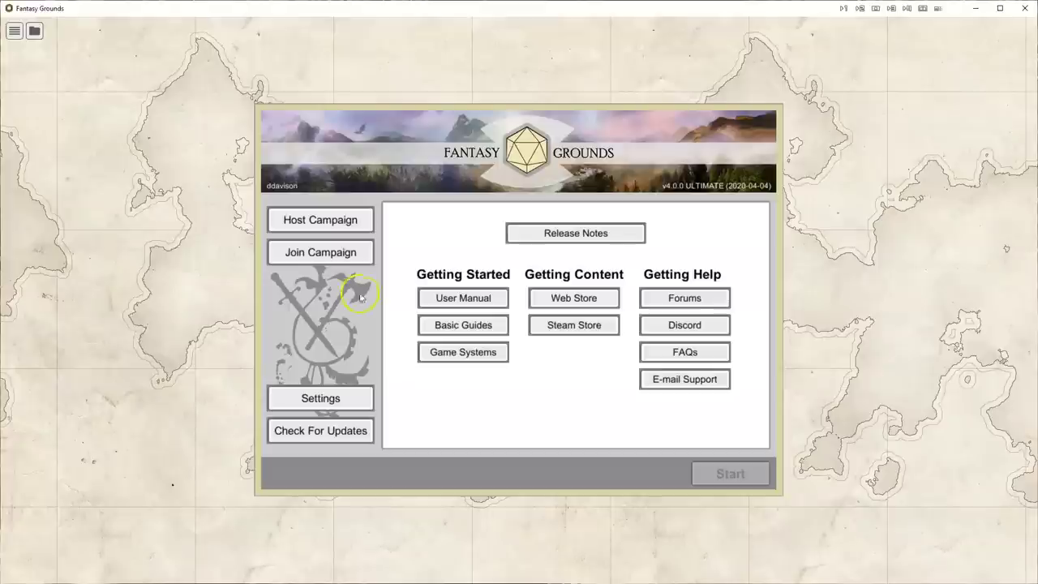
# - Open Join Campaign and scroll through the list of 204 public lobby games
pyautogui.click(323, 251)
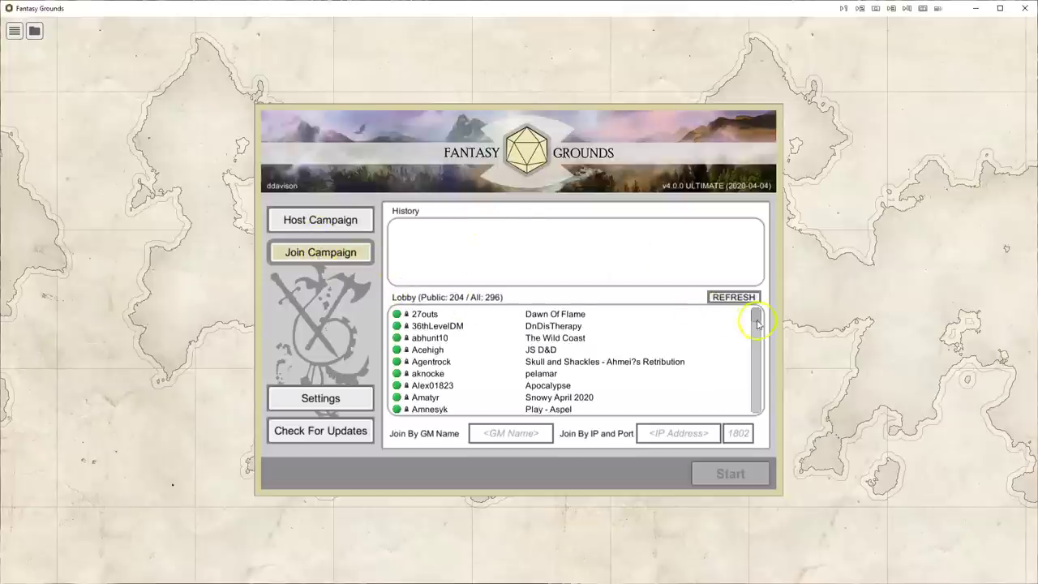
pyautogui.moveTo(759, 316); pyautogui.dragTo(751, 363)
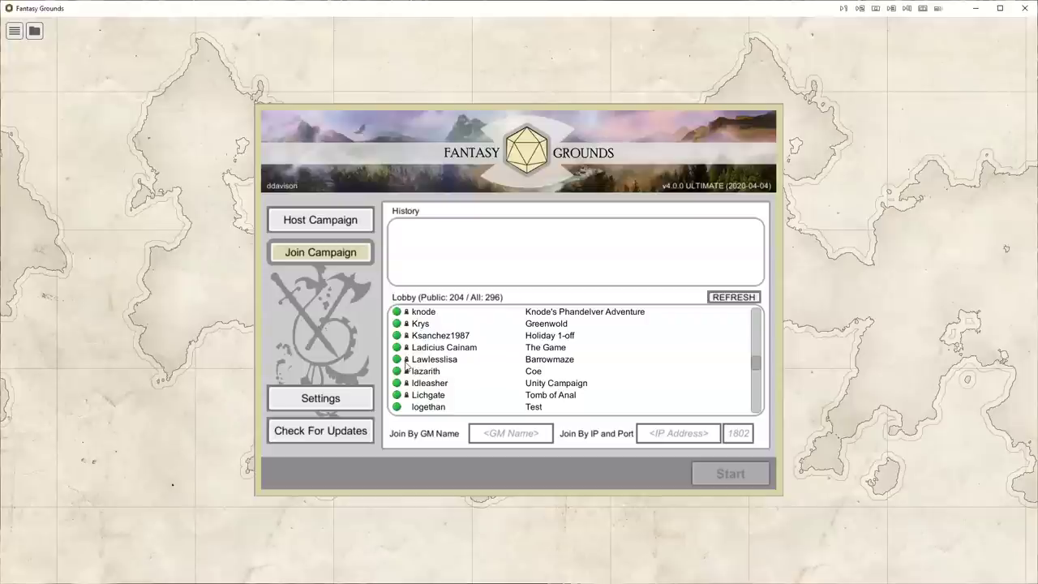
pyautogui.scroll(-1, 413, 359)
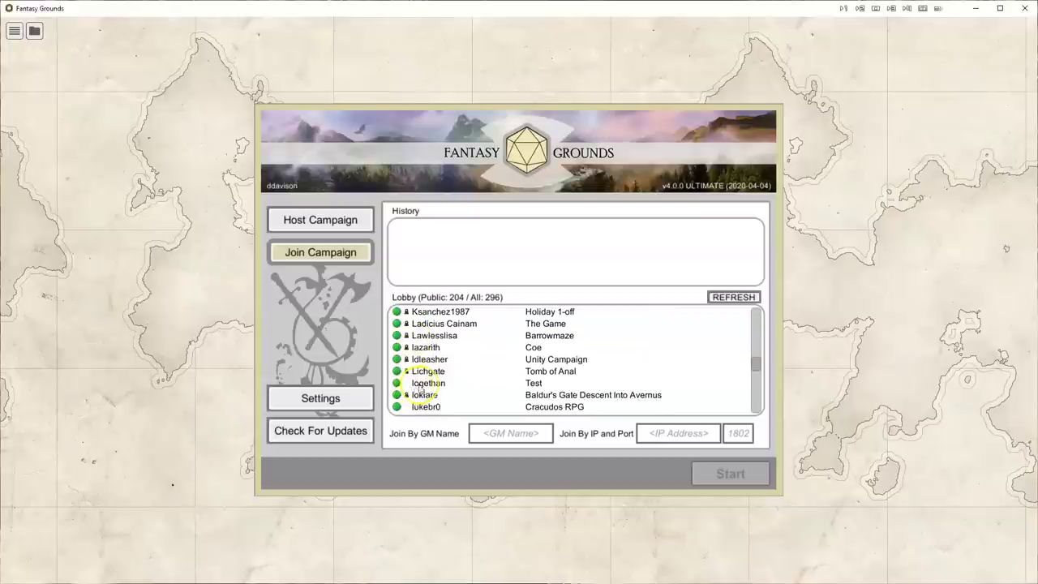
pyautogui.scroll(-3, 408, 390)
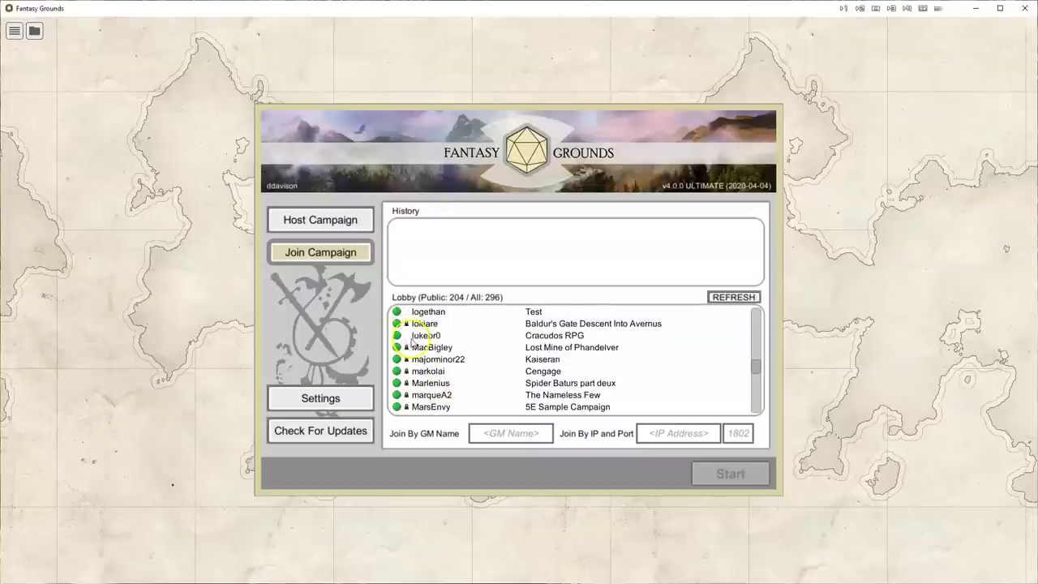
pyautogui.scroll(-4, 441, 359)
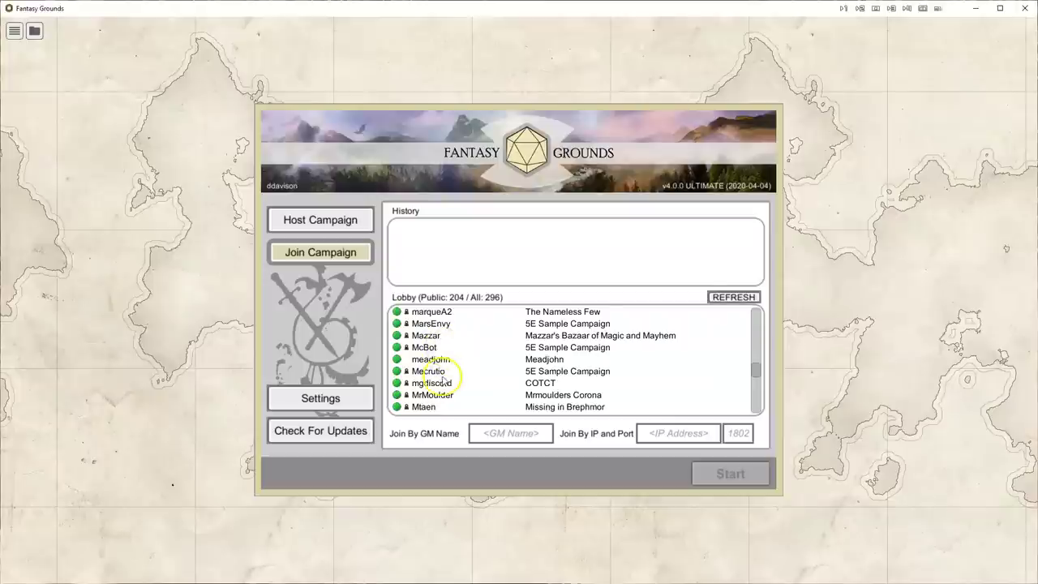
pyautogui.scroll(-4, 446, 378)
pyautogui.scroll(-5, 454, 363)
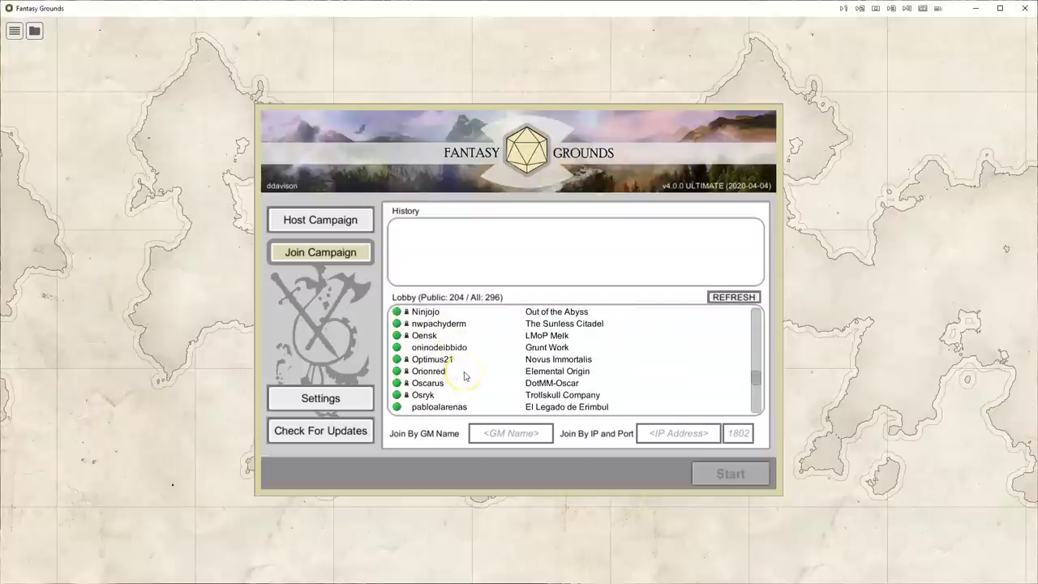
pyautogui.scroll(-6, 464, 376)
pyautogui.scroll(-5, 468, 376)
pyautogui.scroll(-5, 469, 378)
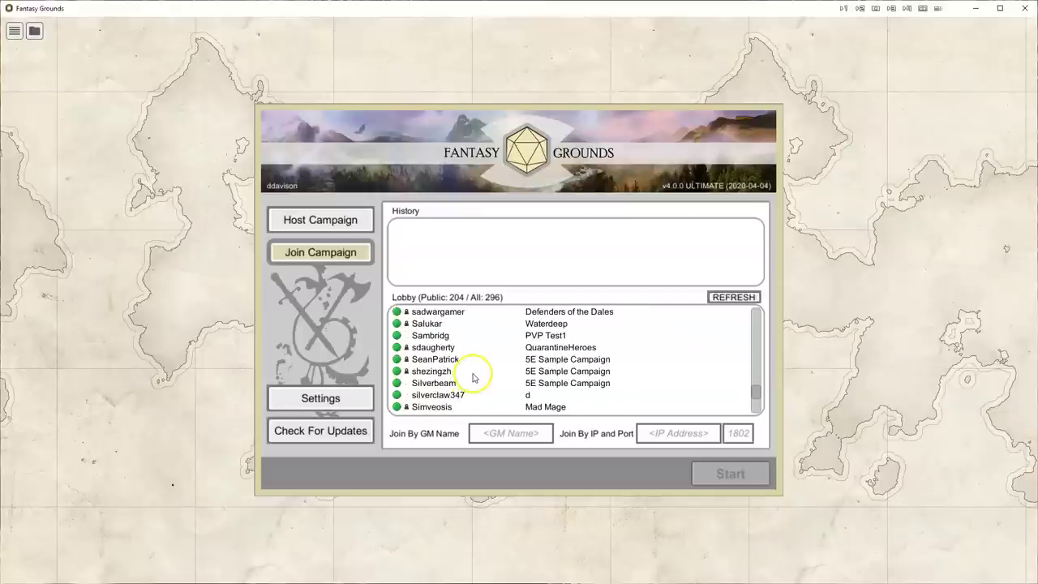
pyautogui.scroll(-3, 469, 381)
pyautogui.scroll(-3, 466, 379)
pyautogui.scroll(-1, 455, 390)
pyautogui.scroll(1, 455, 390)
pyautogui.scroll(-1, 459, 387)
pyautogui.scroll(1, 459, 387)
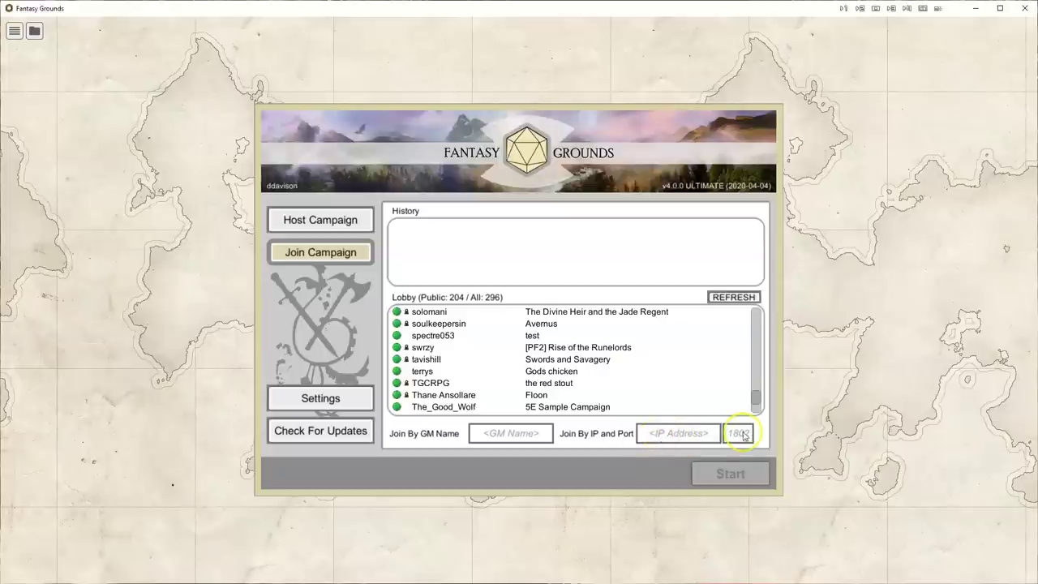
# - Select the Rise of the Runelords lobby game, then switch to Host Campaign
pyautogui.click(432, 349)
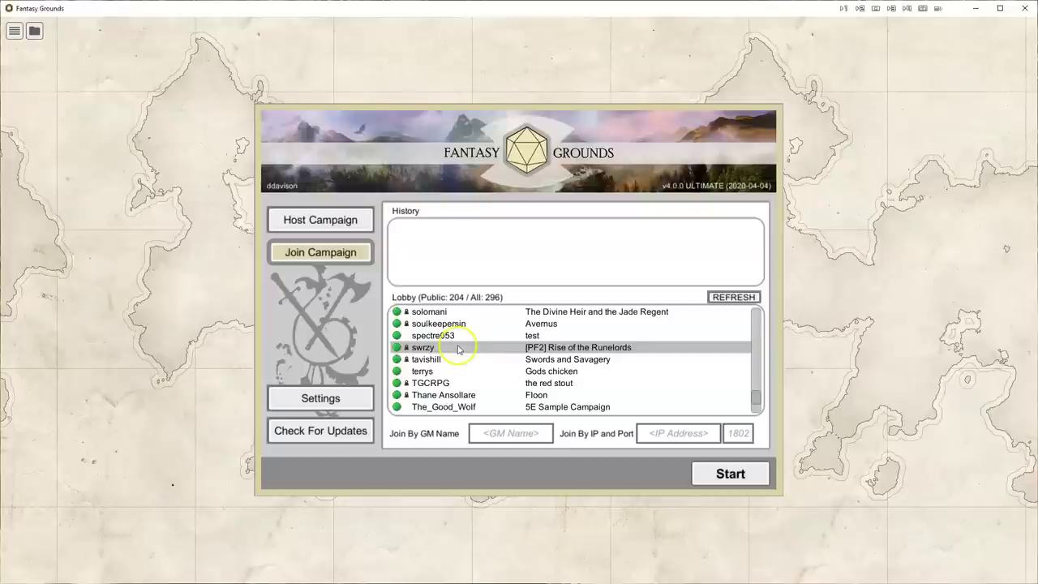
pyautogui.click(321, 221)
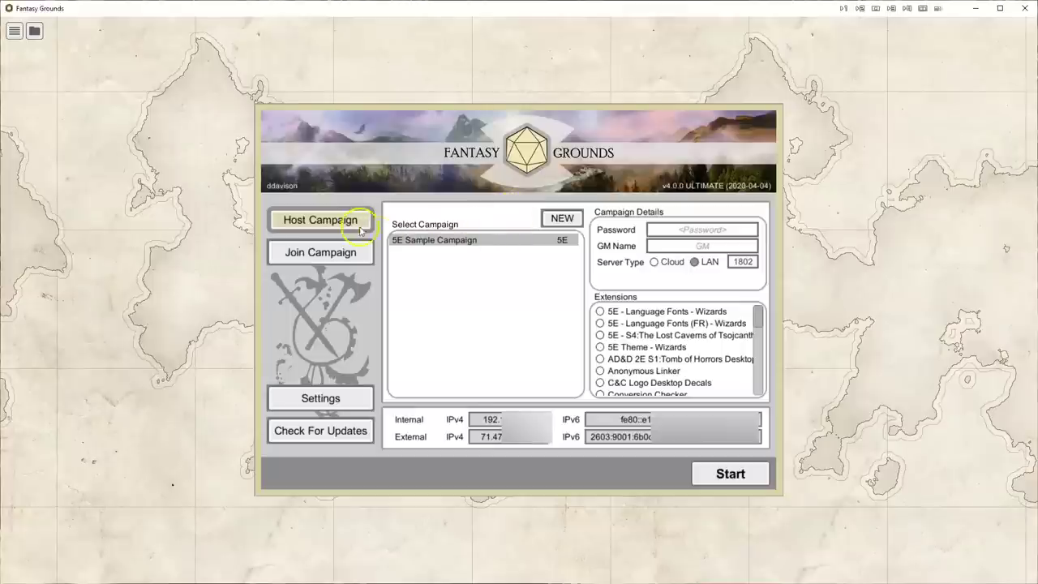
# - Select 5E Sample Campaign and scroll through its Extensions list, from Language Fonts to TokenXY
pyautogui.click(428, 247)
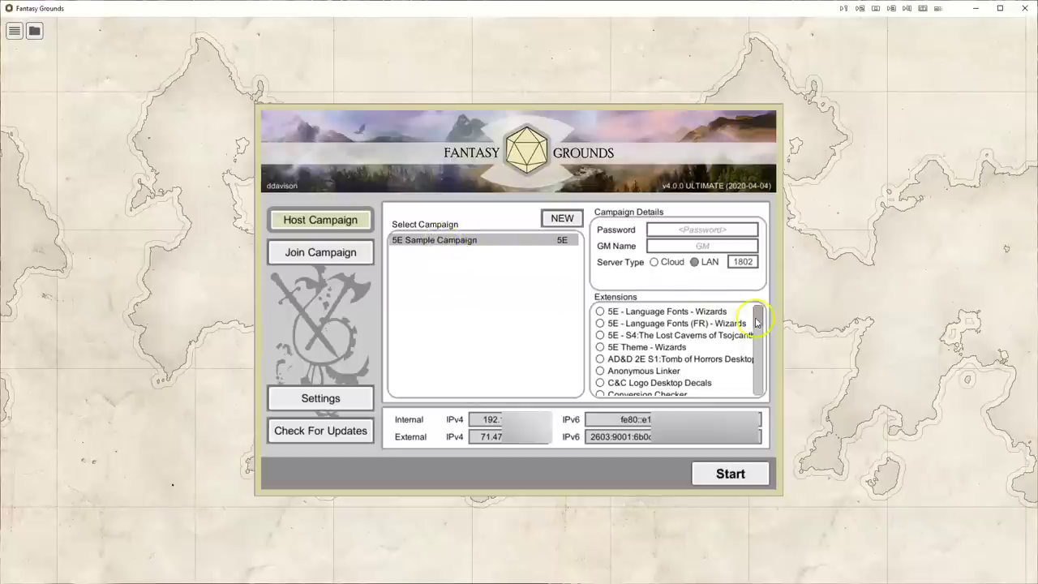
pyautogui.moveTo(756, 320); pyautogui.dragTo(757, 362)
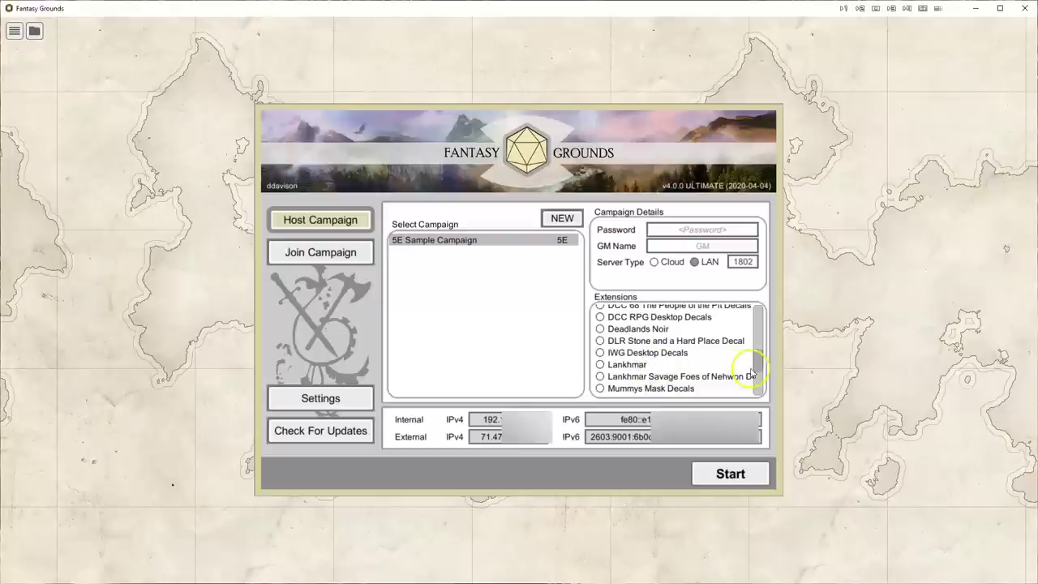
pyautogui.click(758, 378)
pyautogui.moveTo(761, 380); pyautogui.dragTo(754, 313)
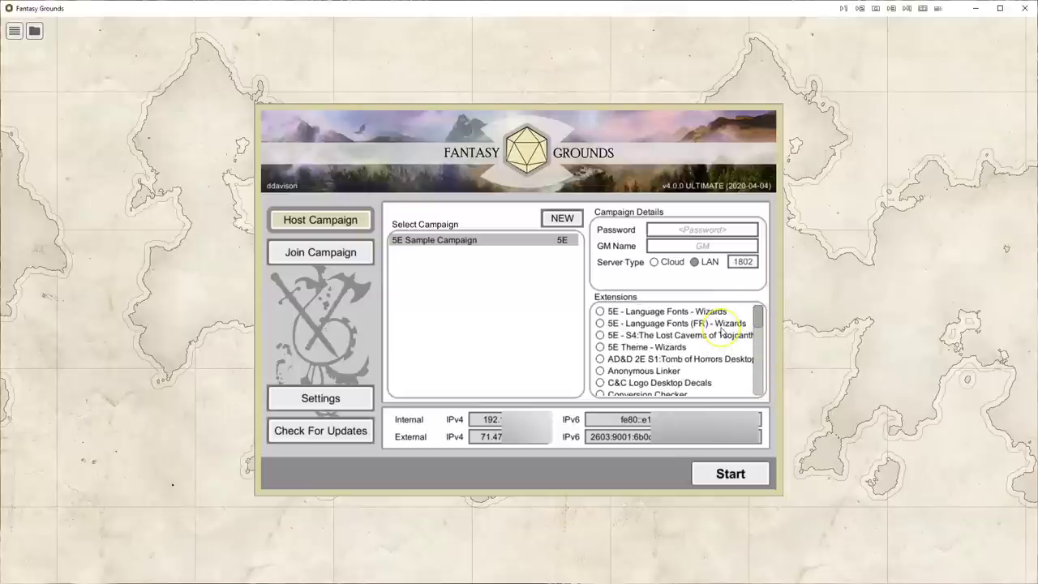
# - Start a new campaign and preview rulesets from CallOfCthulhu7E through PFRPG2
pyautogui.click(560, 219)
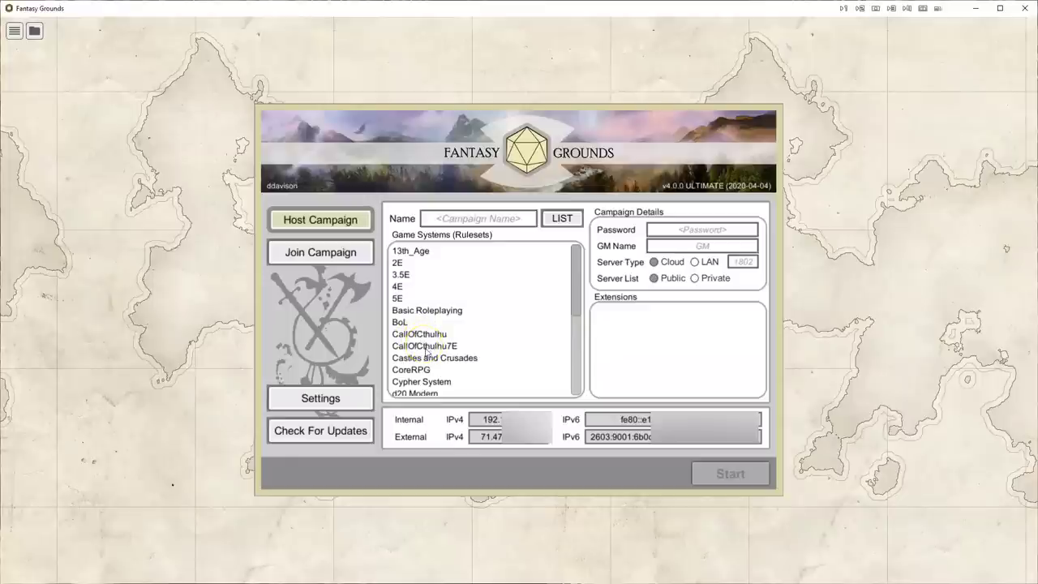
pyautogui.click(422, 347)
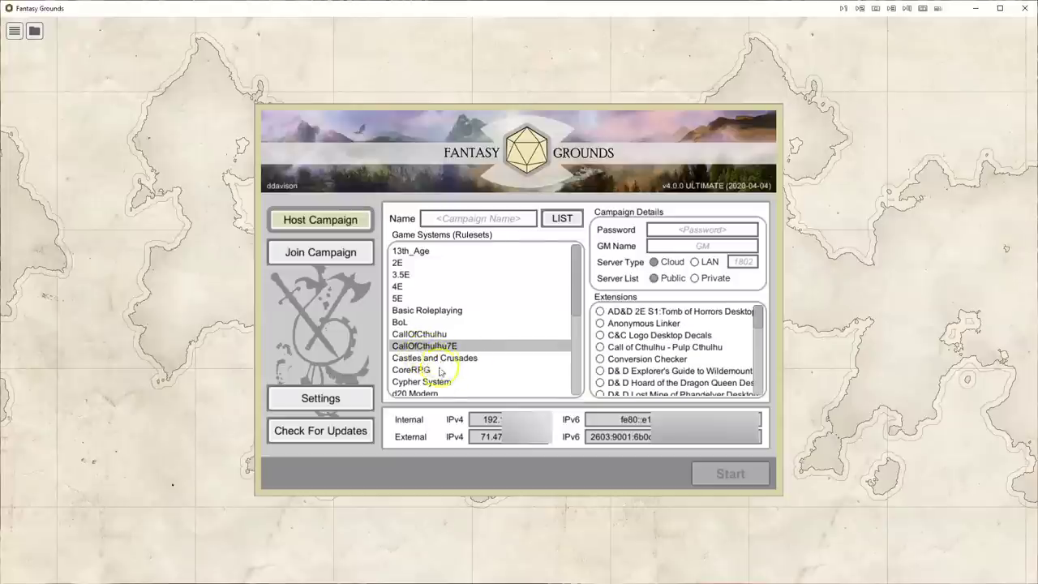
pyautogui.click(435, 359)
pyautogui.scroll(-3, 430, 361)
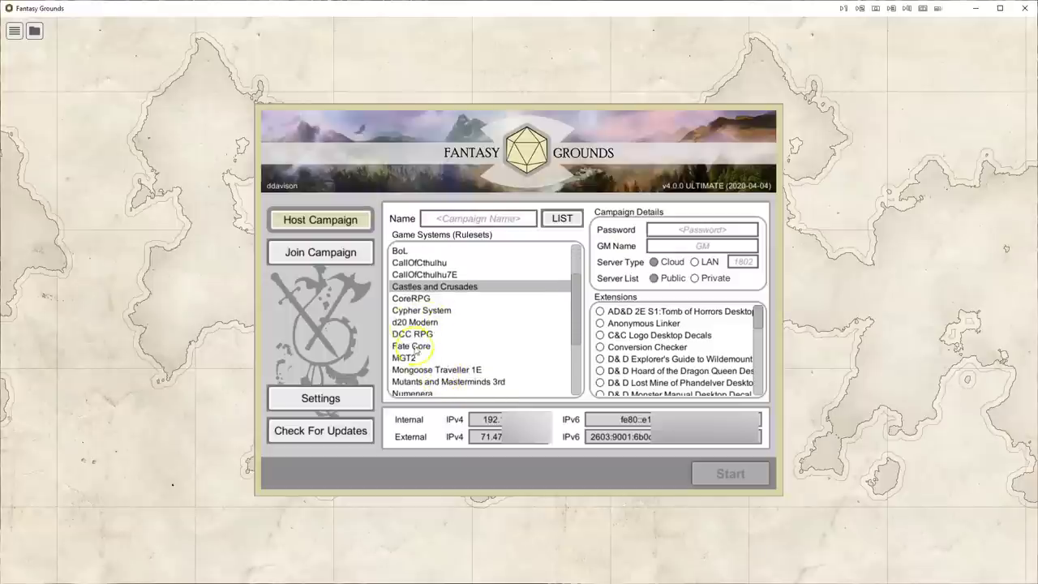
pyautogui.click(405, 358)
pyautogui.click(414, 369)
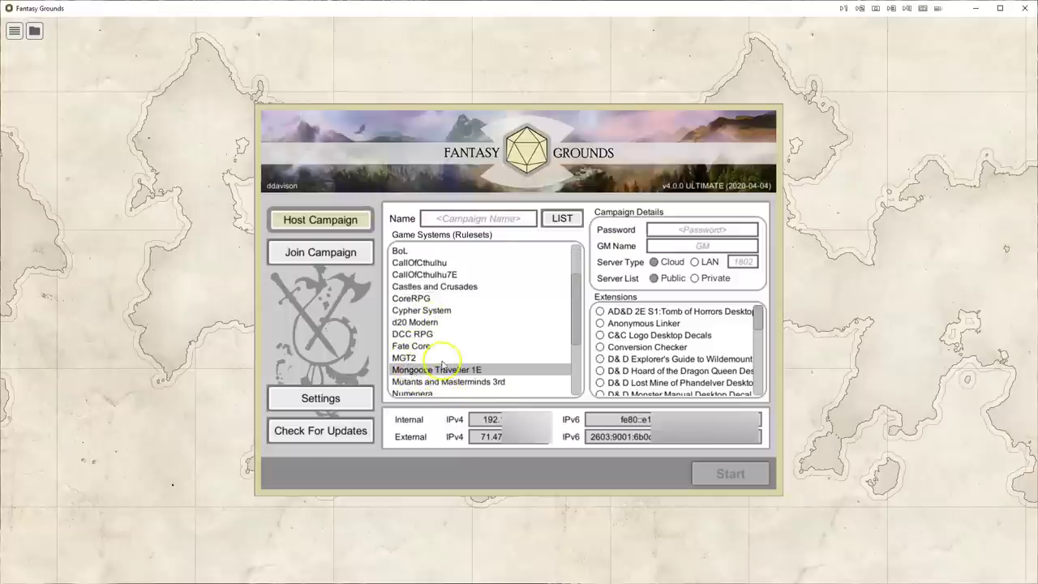
pyautogui.scroll(-2, 438, 367)
pyautogui.scroll(-1, 426, 365)
pyautogui.click(408, 348)
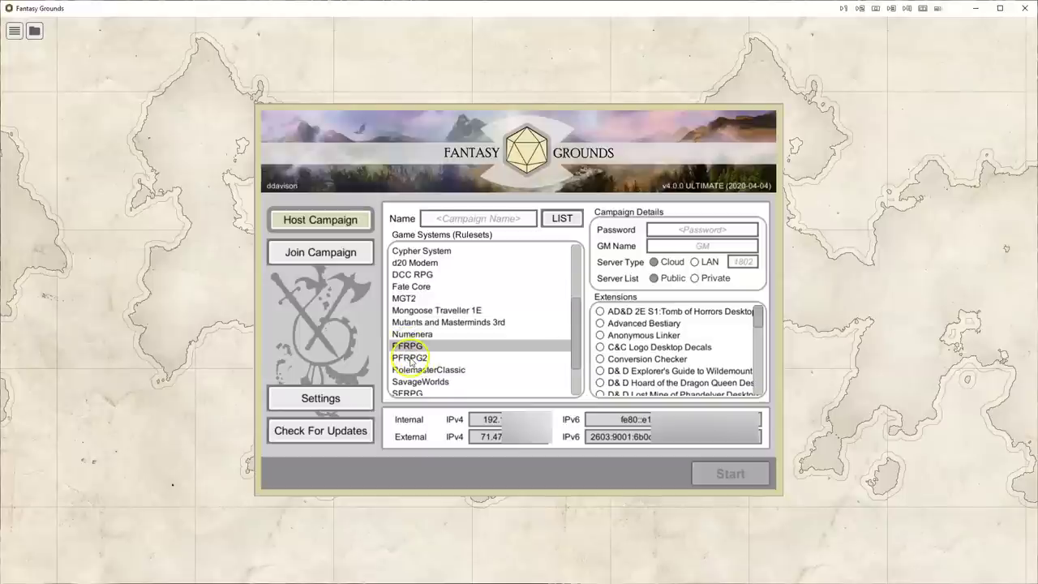
pyautogui.click(412, 359)
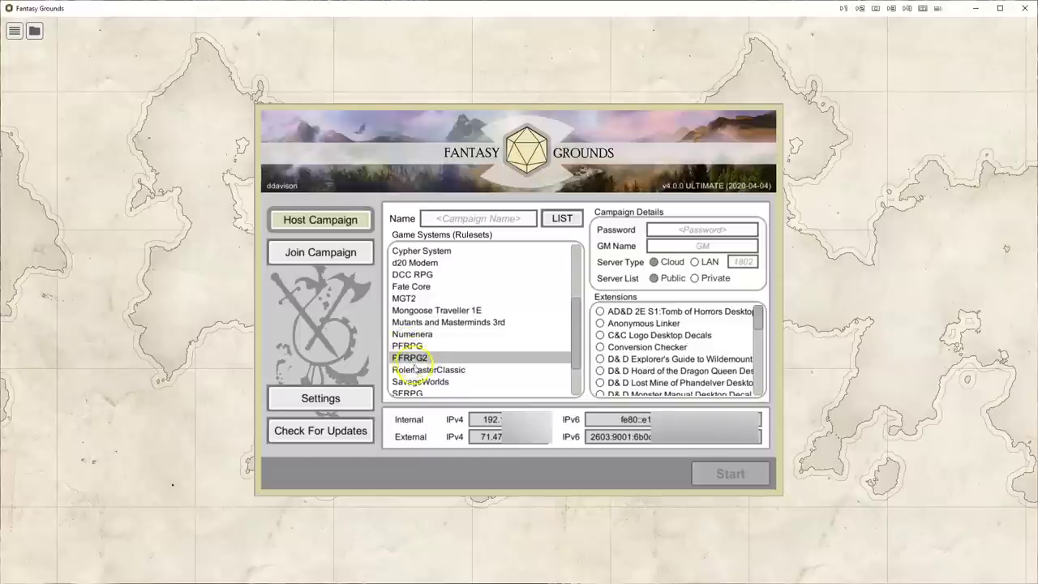
# - Scroll back up, preview 2E, 3.5E and 4E, and settle on the 5E ruleset
pyautogui.moveTo(578, 332); pyautogui.dragTo(573, 259)
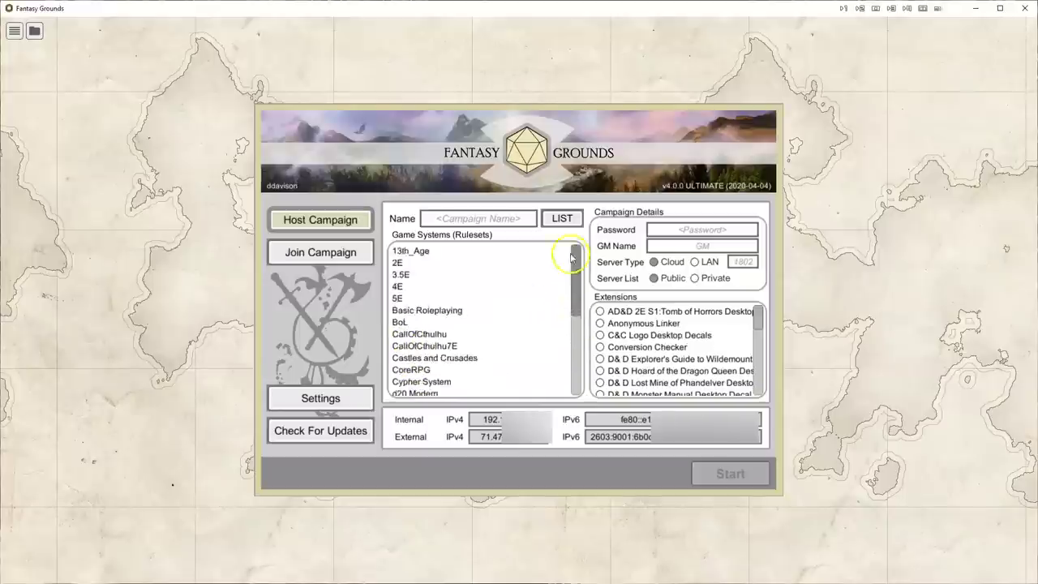
pyautogui.click(397, 263)
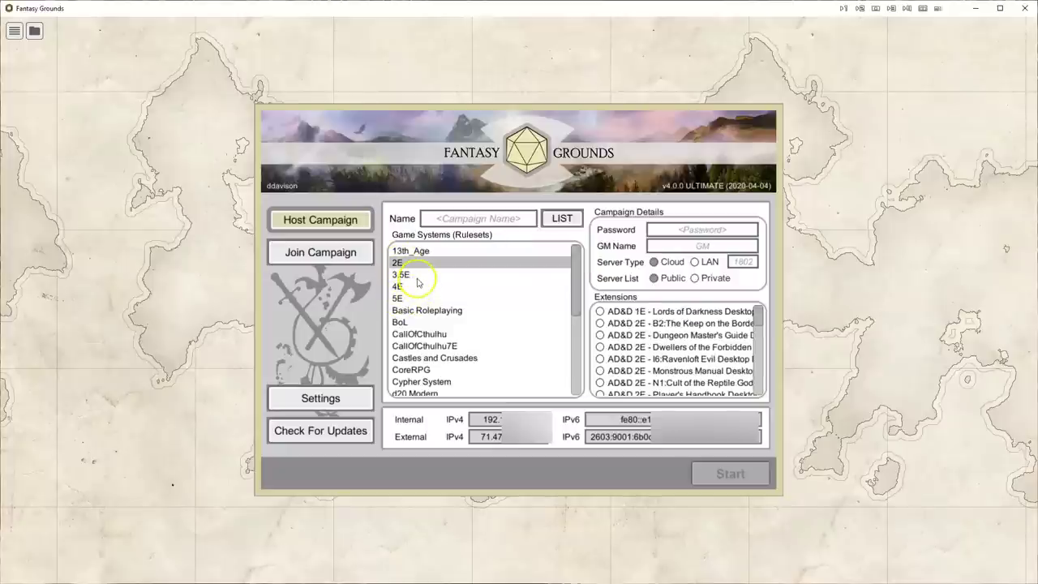
pyautogui.click(406, 276)
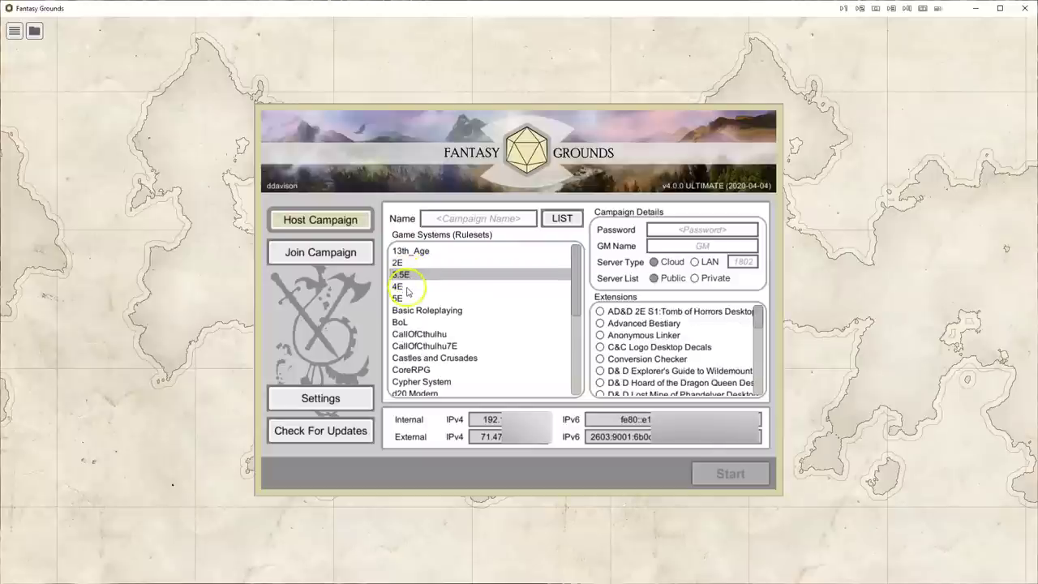
pyautogui.click(399, 287)
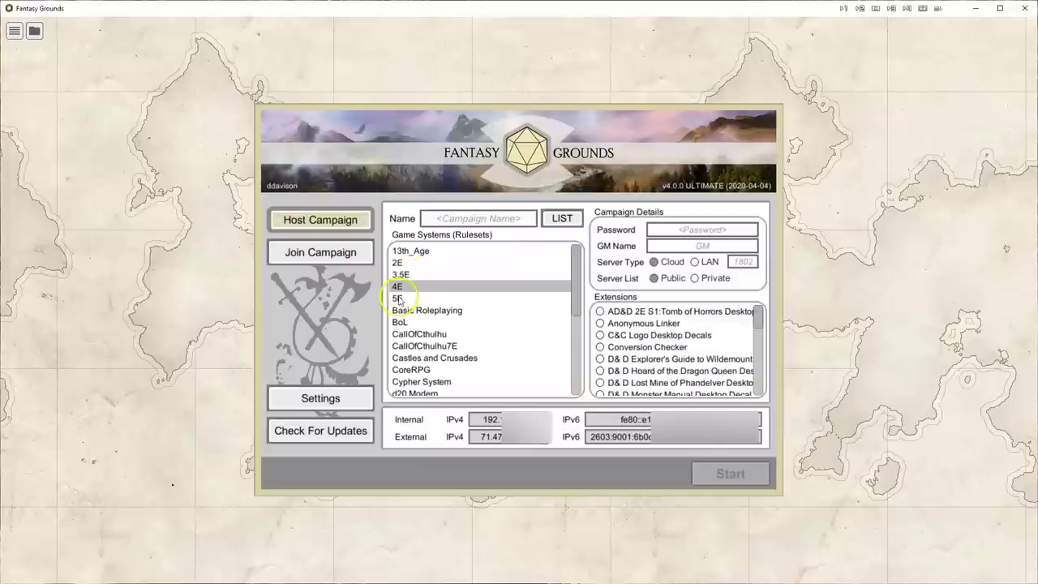
pyautogui.click(398, 299)
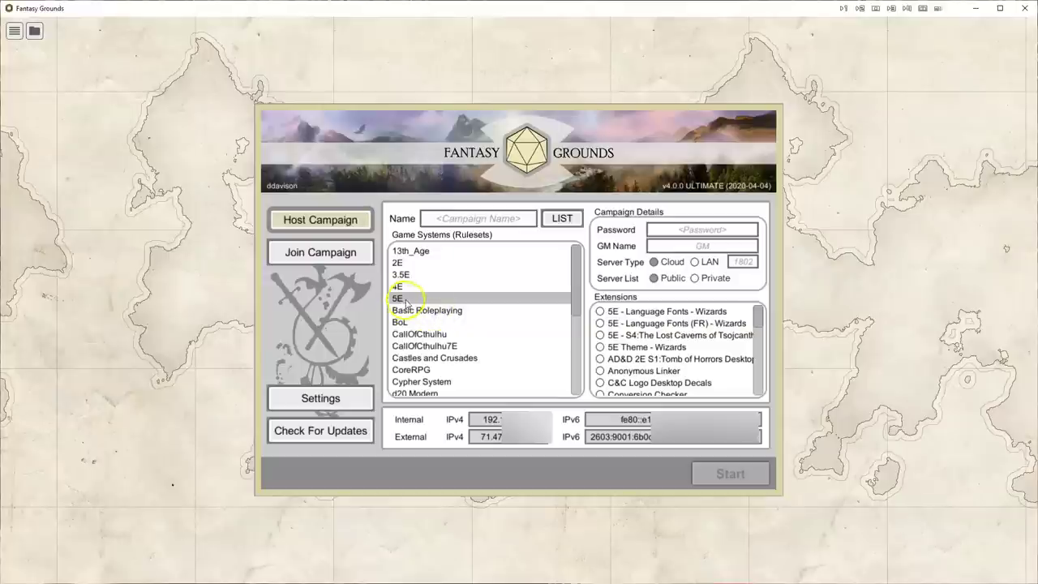
pyautogui.click(451, 213)
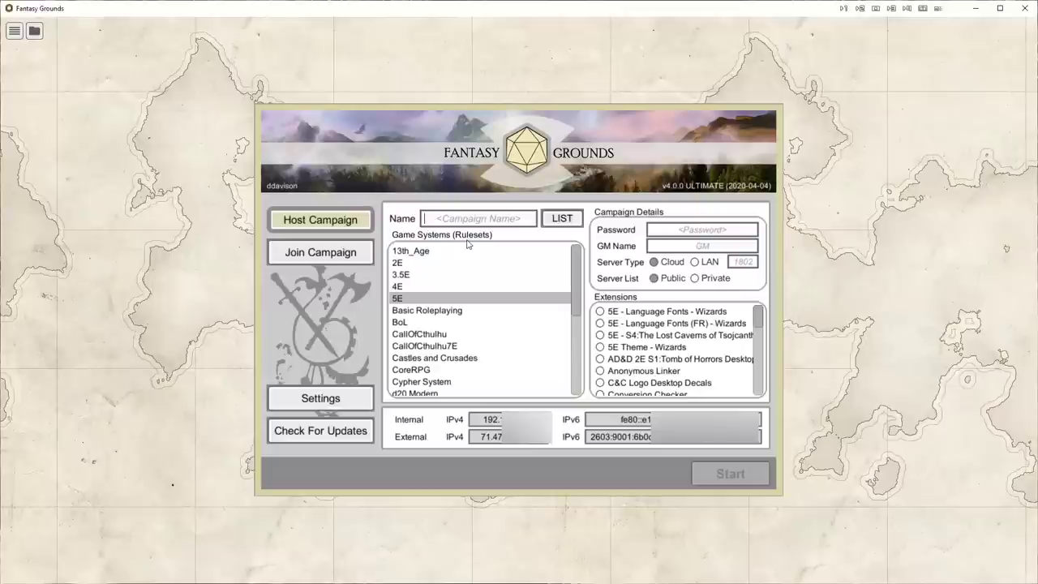
# - Type 'Weekly LMOP Game' as the campaign name
pyautogui.write('Weekly LMOP Game')
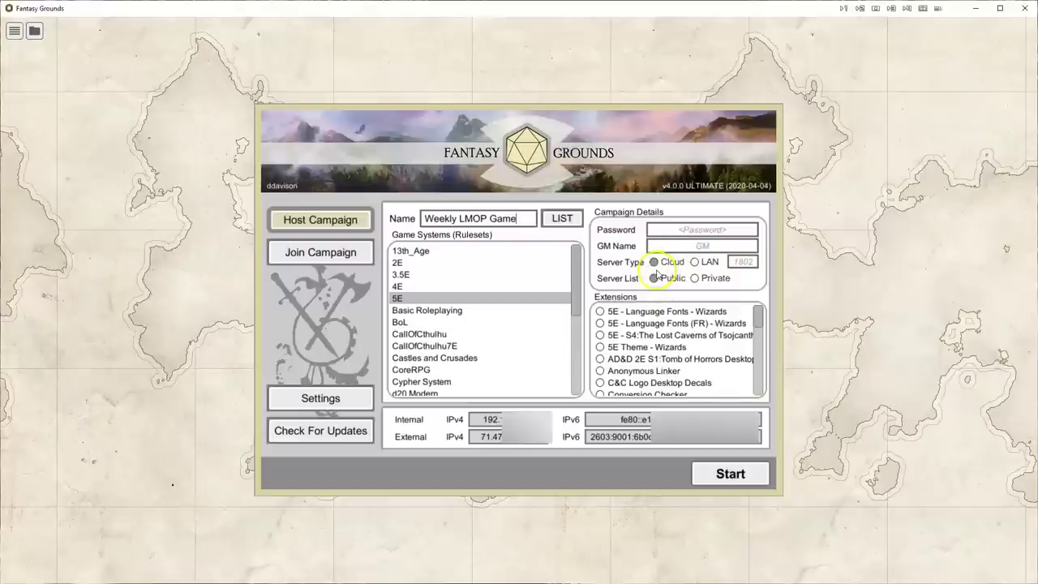
# - Enter a campaign password in the Campaign Details Password field
pyautogui.click(691, 229)
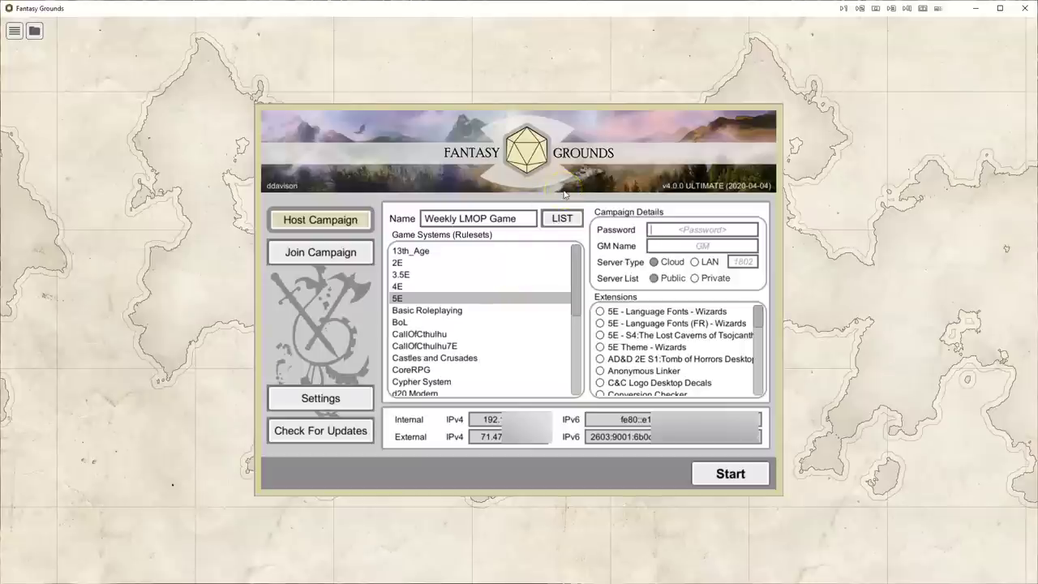
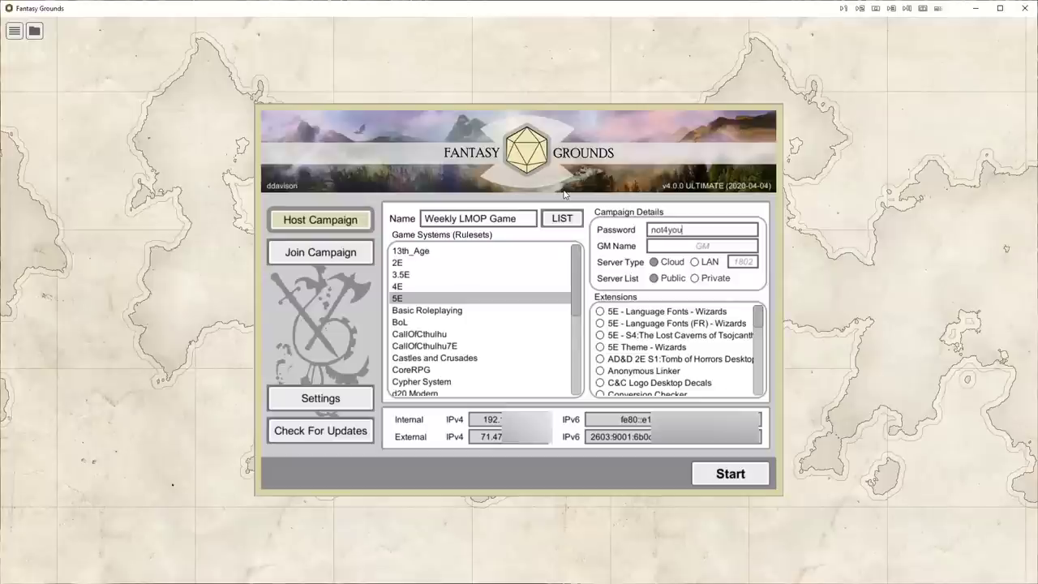
pyautogui.click(703, 246)
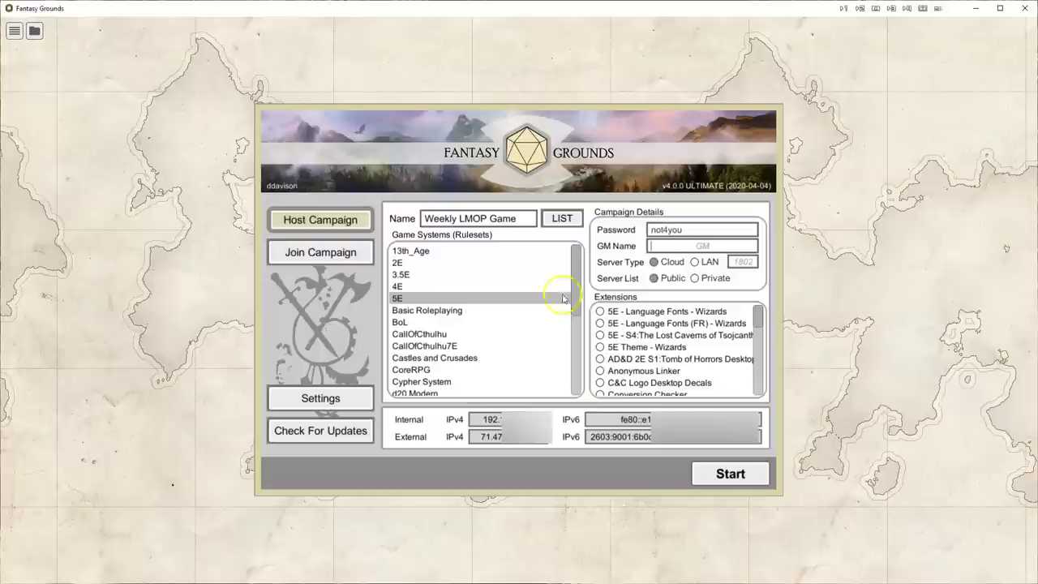
pyautogui.click(695, 278)
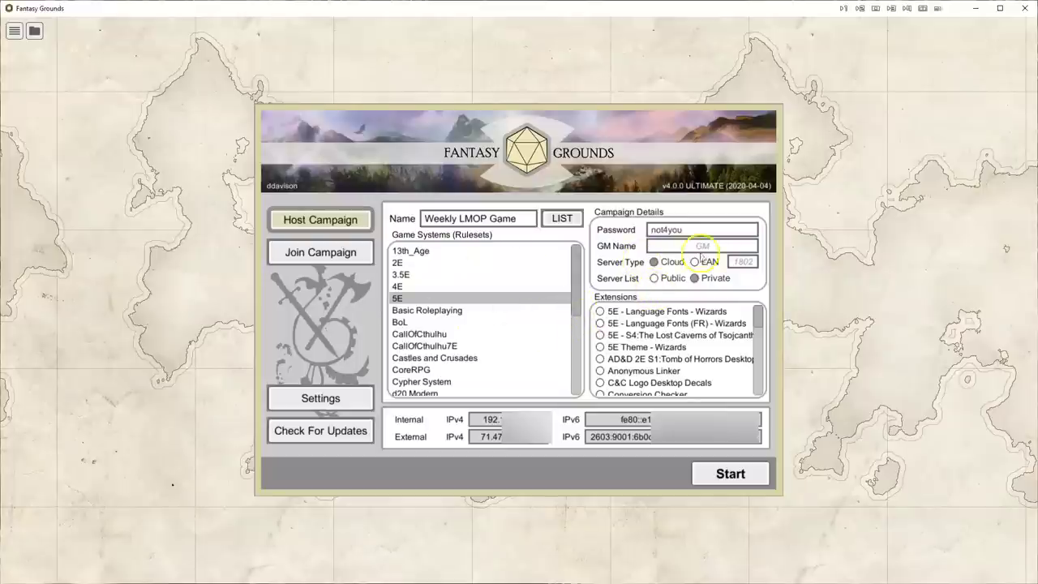
pyautogui.click(695, 262)
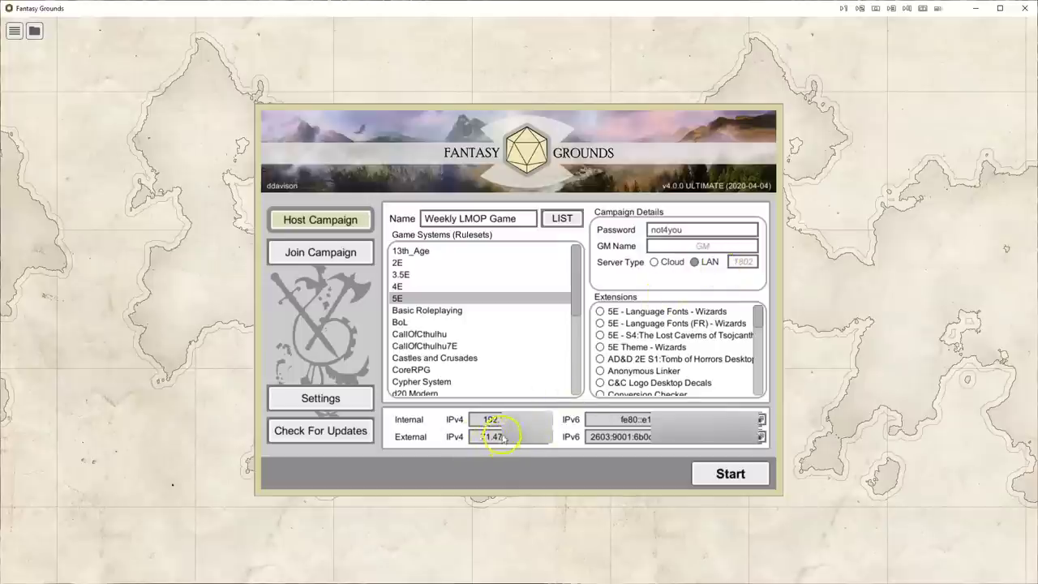
pyautogui.click(657, 262)
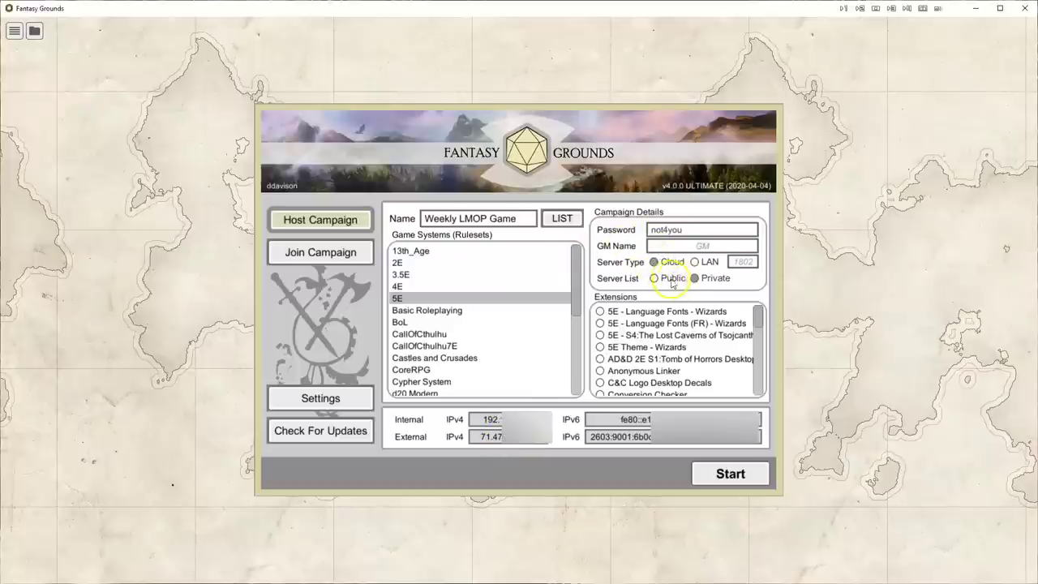
pyautogui.click(655, 278)
# - Start hosting Weekly LMOP Game and open its GM tabletop with Campaign Setup
pyautogui.click(689, 231)
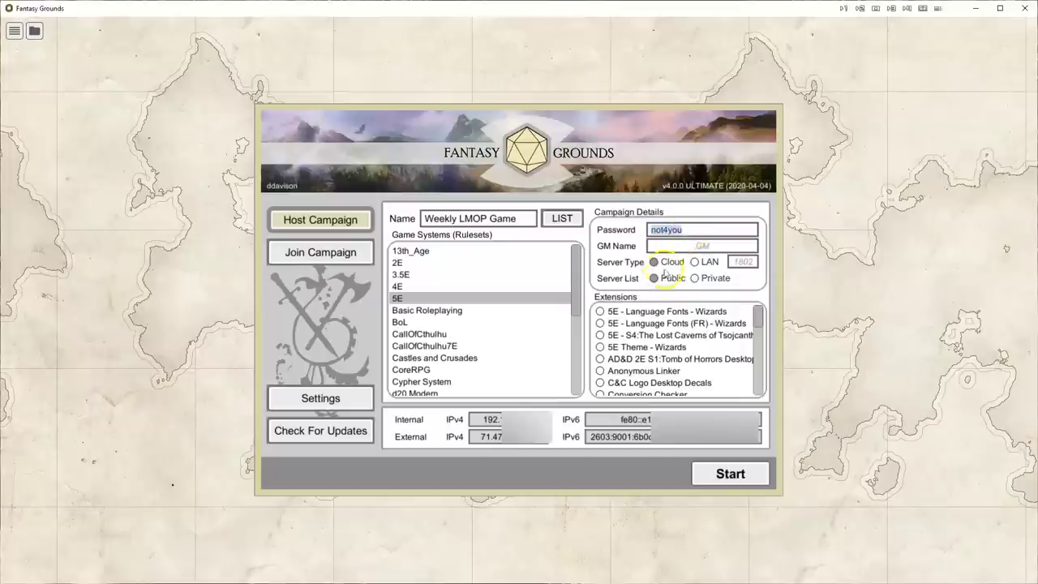
pyautogui.click(731, 479)
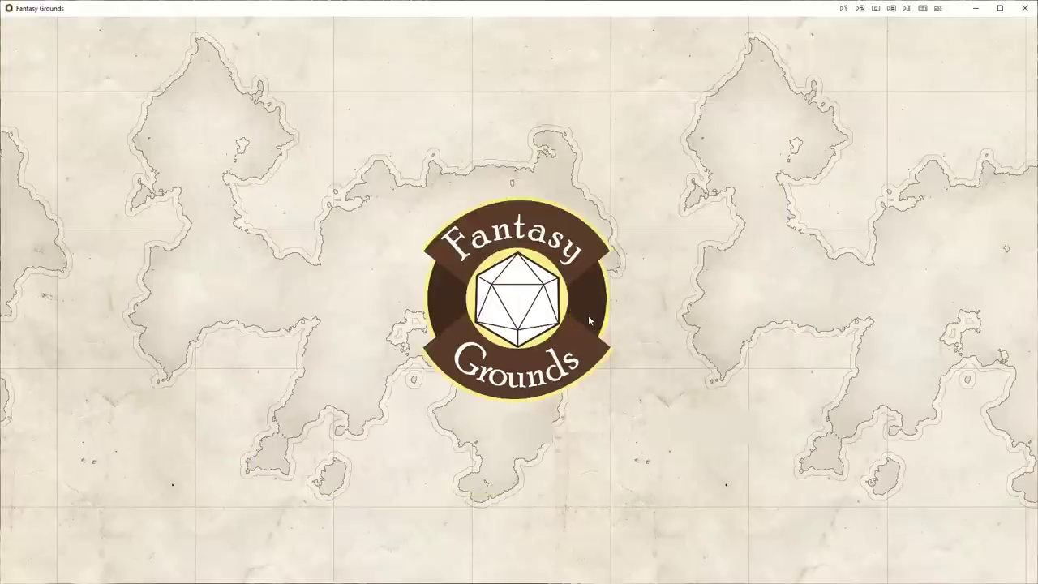
pyautogui.click(591, 314)
pyautogui.click(709, 309)
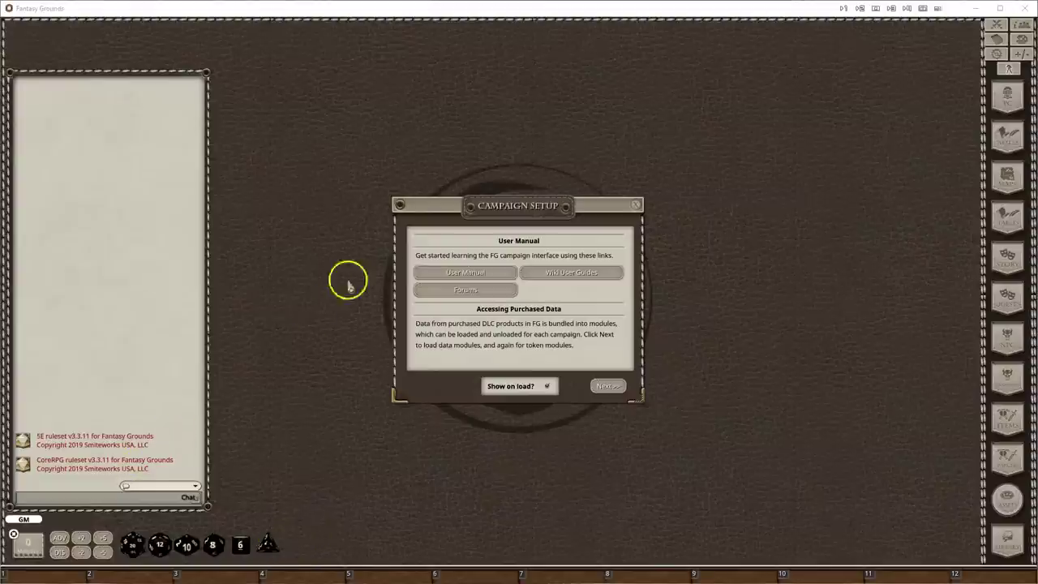
# - Move Campaign Setup aside, advance to the data modules step, and list the modules to activate
pyautogui.moveTo(491, 205); pyautogui.dragTo(794, 130)
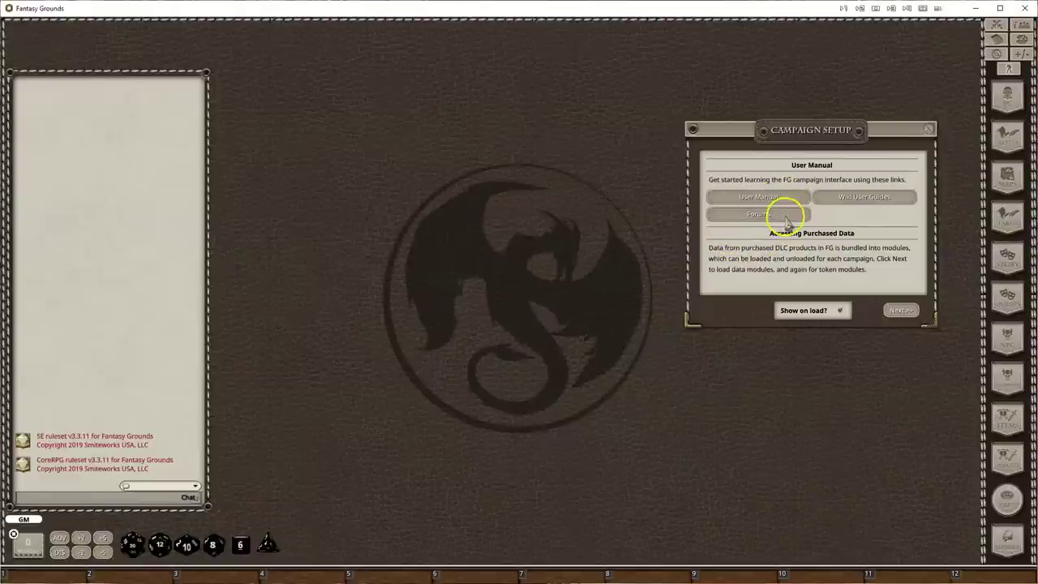
pyautogui.click(901, 311)
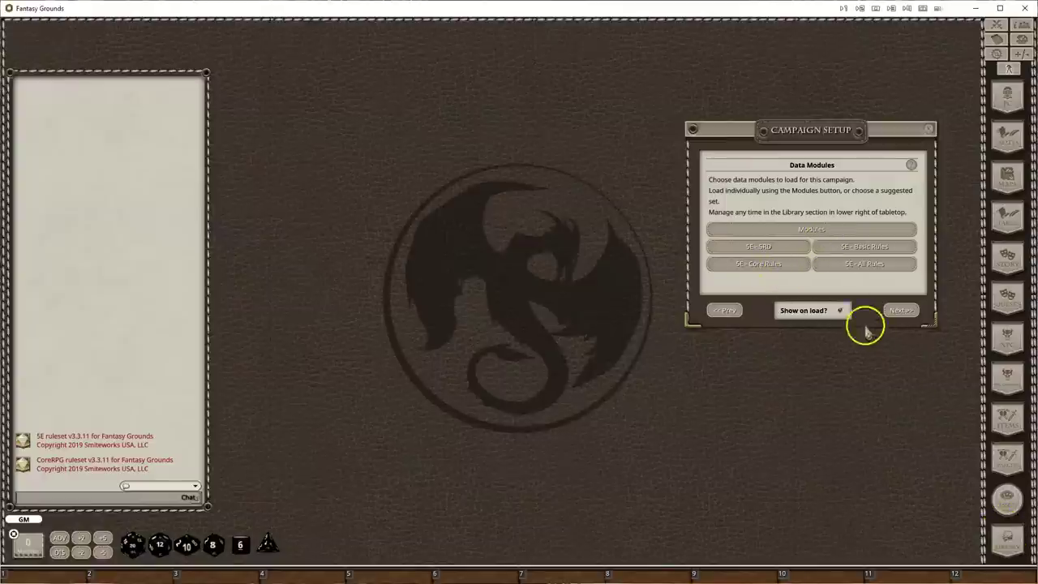
pyautogui.click(808, 229)
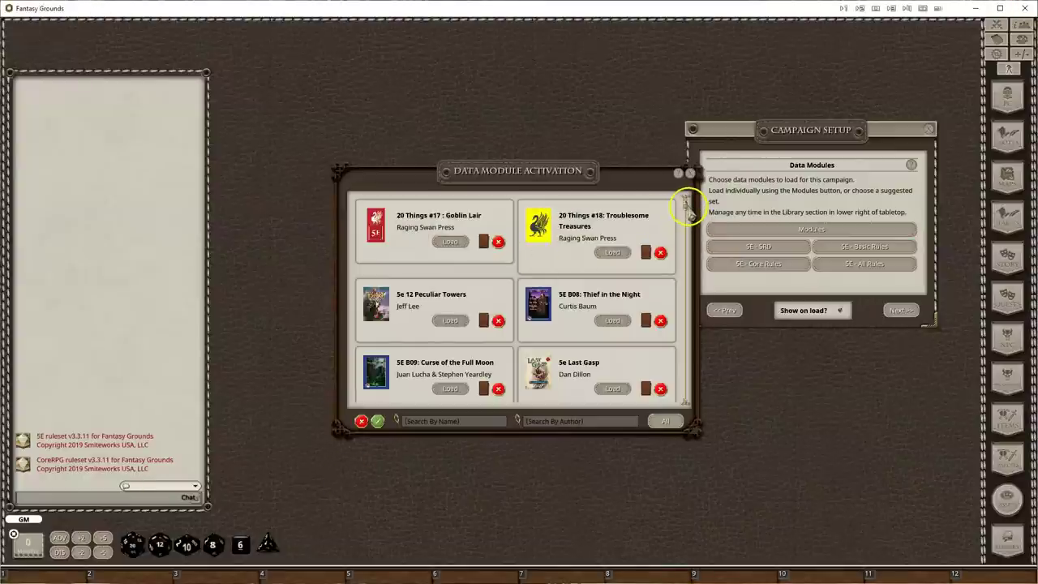
# - Filter the Data Module Activation list by the name 'player'
pyautogui.moveTo(689, 203); pyautogui.dragTo(688, 234)
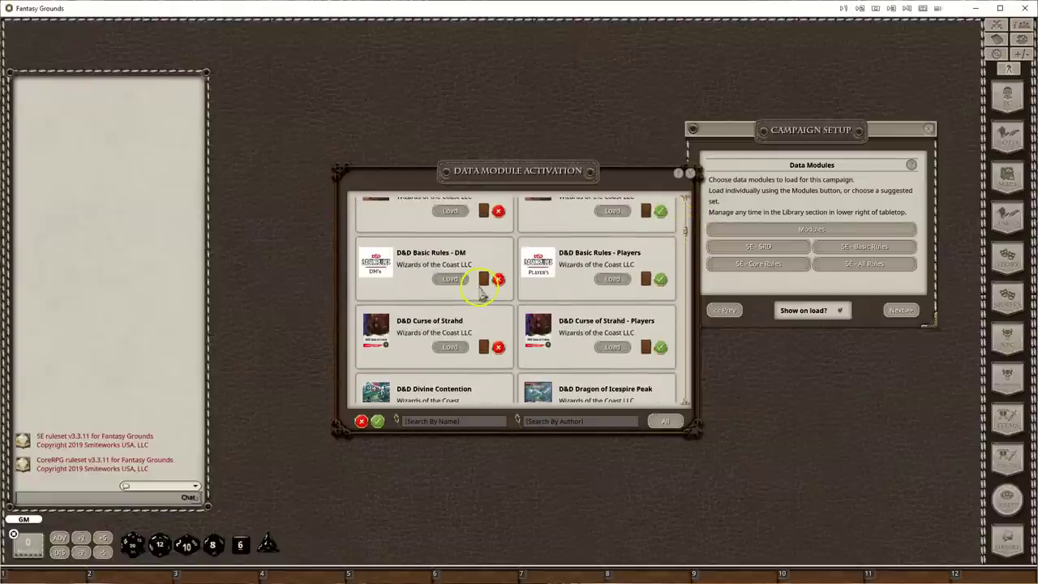
pyautogui.scroll(-1, 516, 361)
pyautogui.scroll(3, 516, 361)
pyautogui.scroll(4, 536, 359)
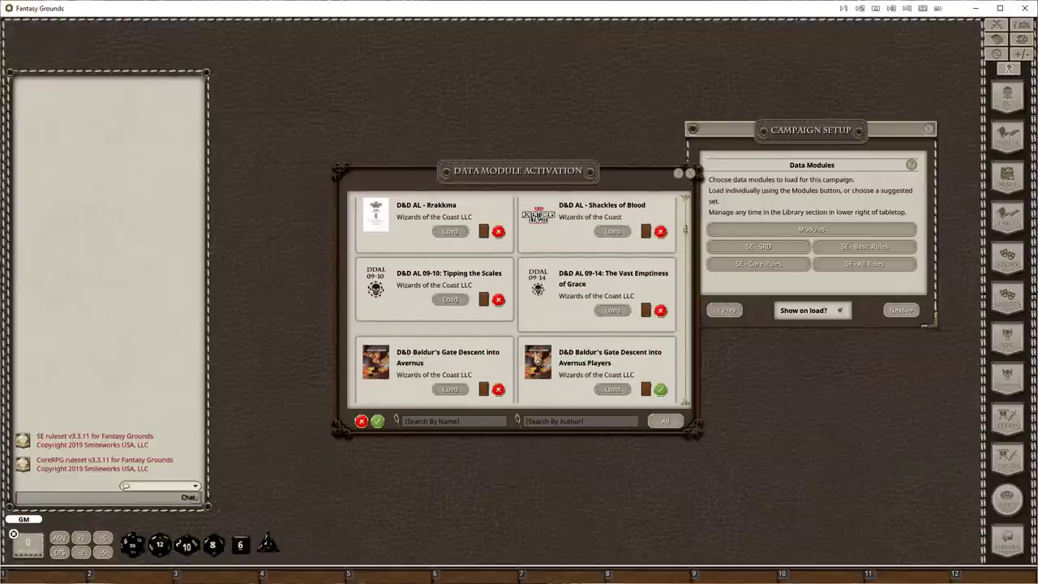
pyautogui.scroll(3, 533, 365)
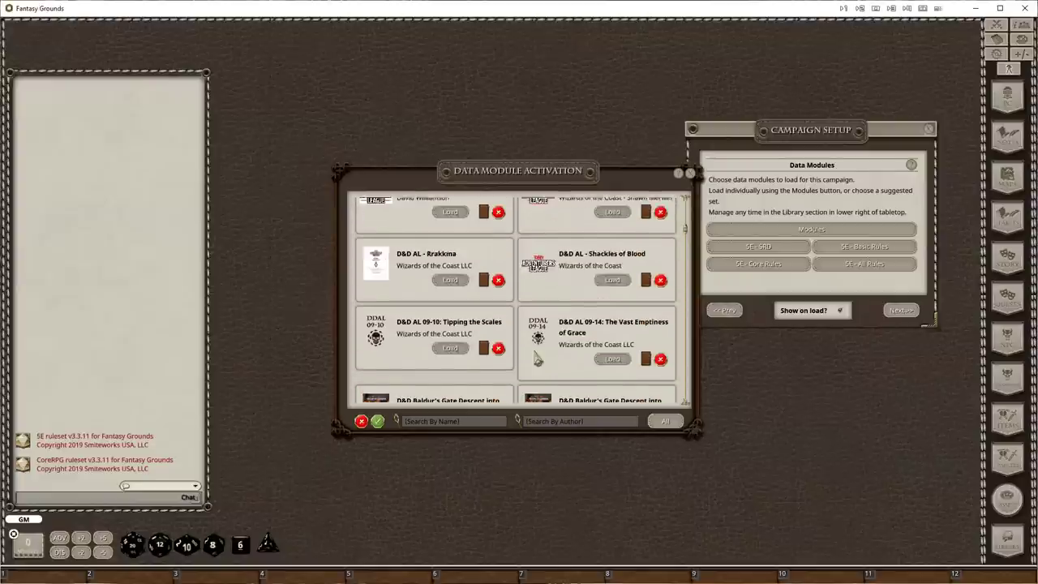
pyautogui.click(472, 420)
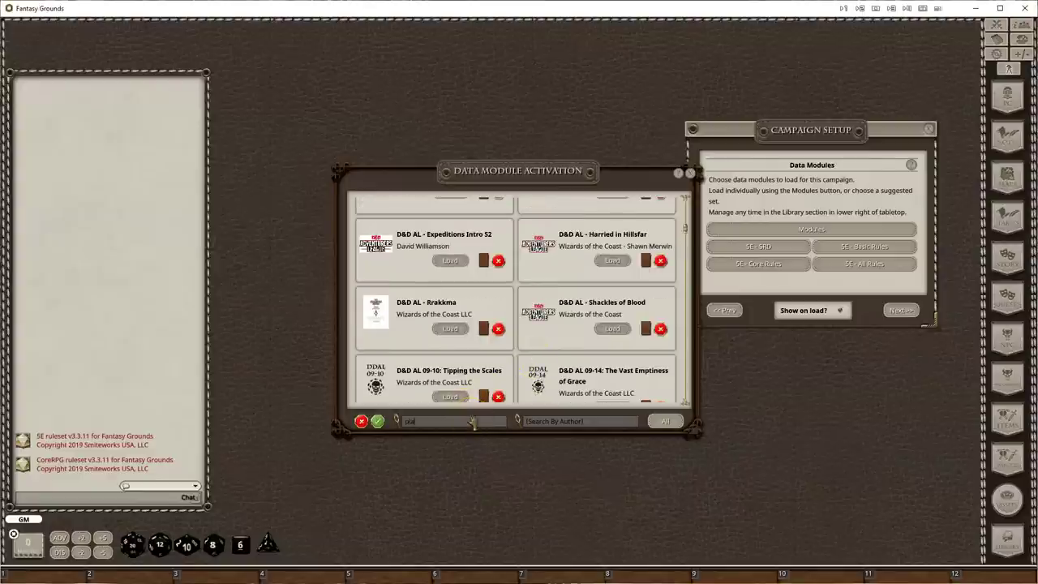
pyautogui.write('player')
pyautogui.press('Return')
# - Load Sword Coast Adventurer's Guide - Players and D&D Player's Handbook, then go to the Library
pyautogui.scroll(1, 563, 328)
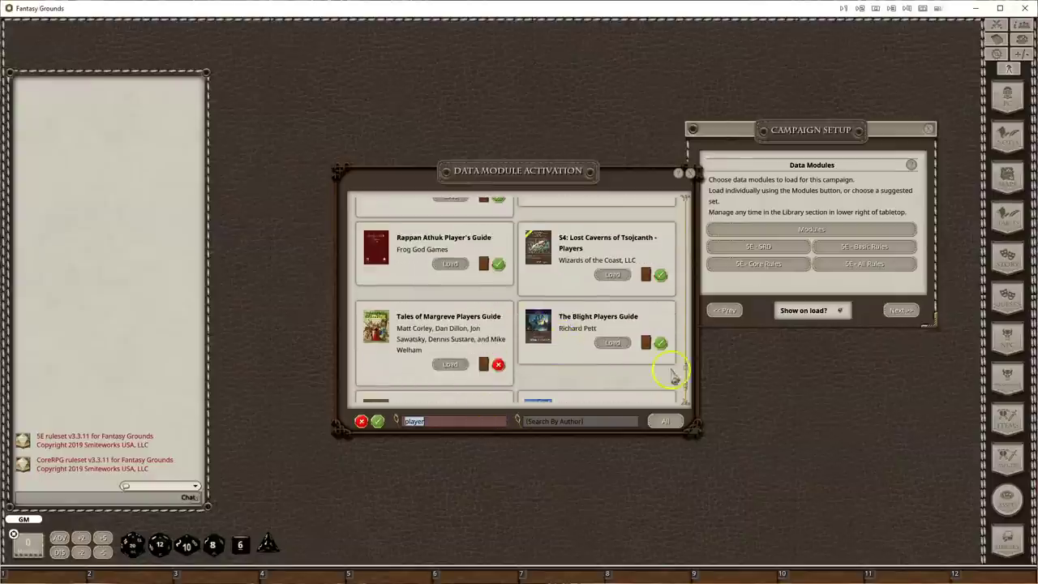
pyautogui.moveTo(686, 382); pyautogui.dragTo(689, 245)
pyautogui.click(455, 267)
pyautogui.moveTo(687, 248); pyautogui.dragTo(688, 276)
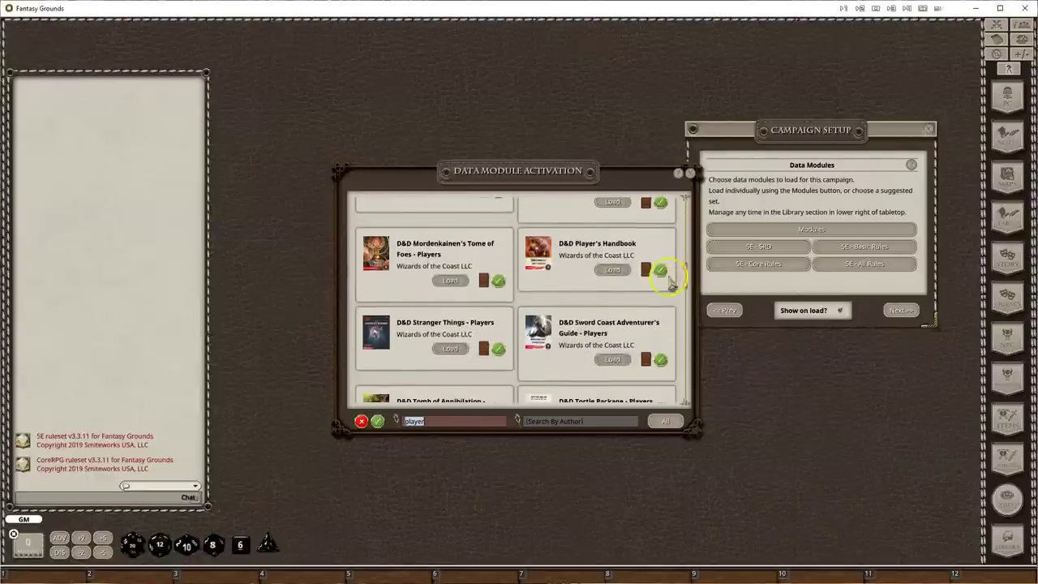
pyautogui.click(614, 272)
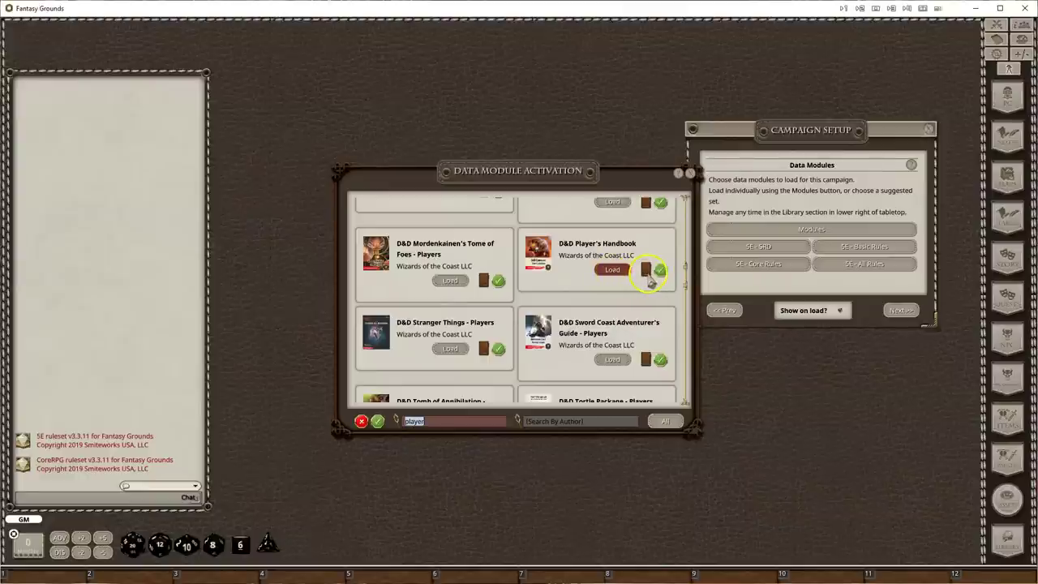
pyautogui.click(642, 274)
pyautogui.scroll(-3, 503, 351)
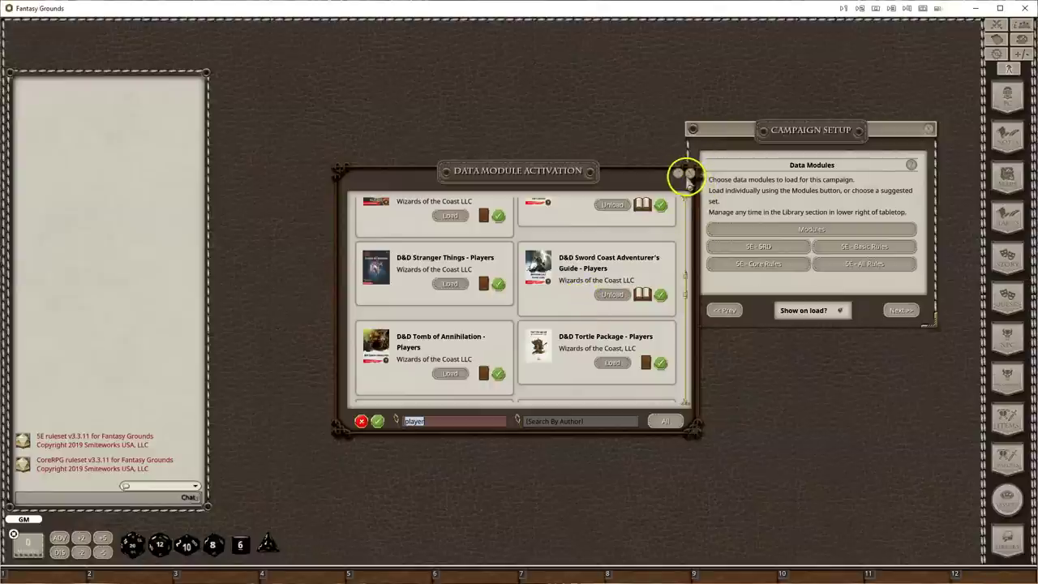
pyautogui.click(1007, 537)
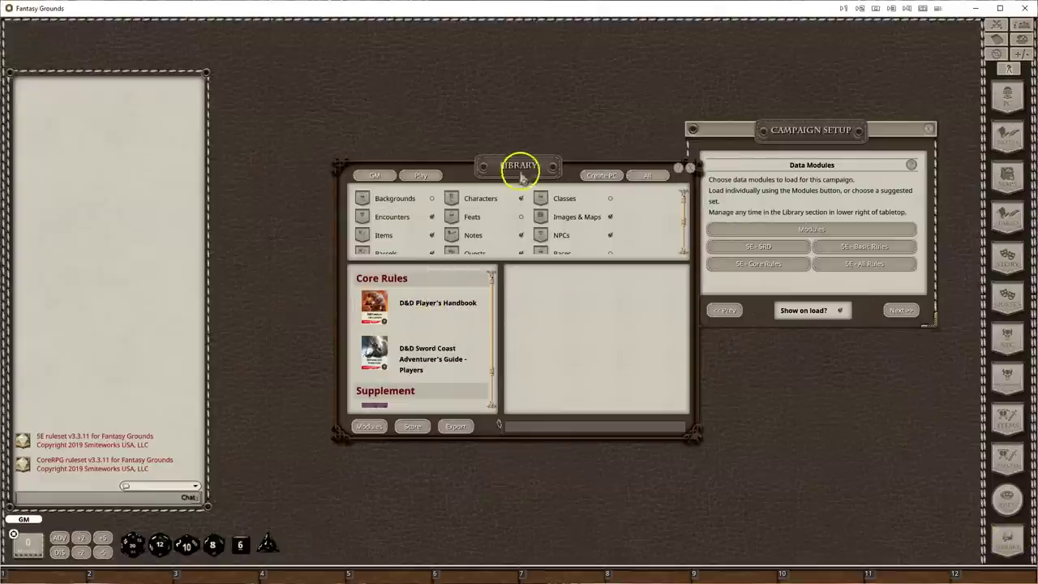
# - Enlarge the Library, select D&D Player's Handbook, and place its Classes and Races lists at the right
pyautogui.moveTo(519, 167); pyautogui.dragTo(428, 109)
pyautogui.moveTo(605, 375); pyautogui.dragTo(670, 489)
pyautogui.click(357, 252)
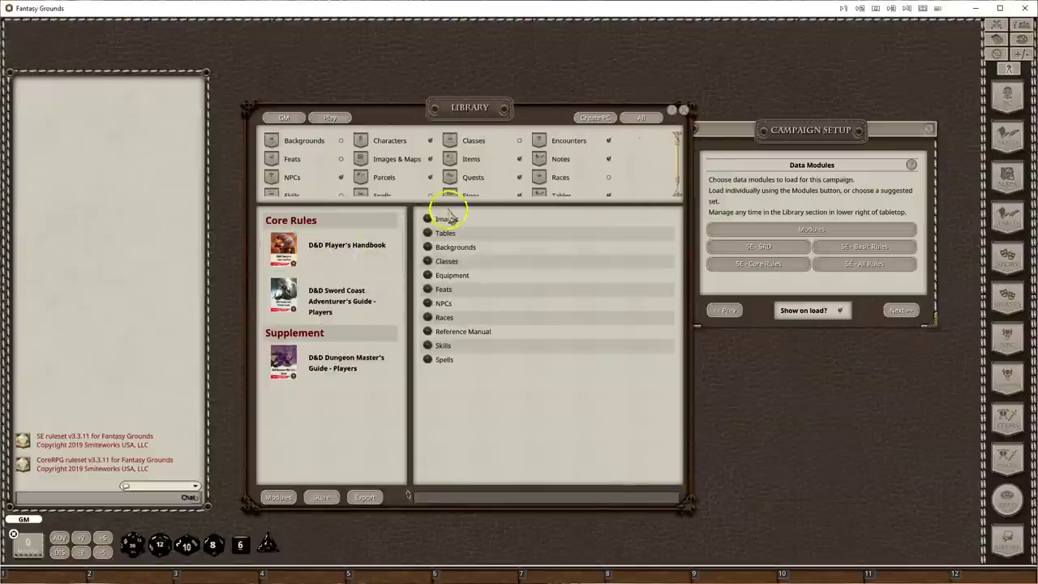
pyautogui.click(443, 261)
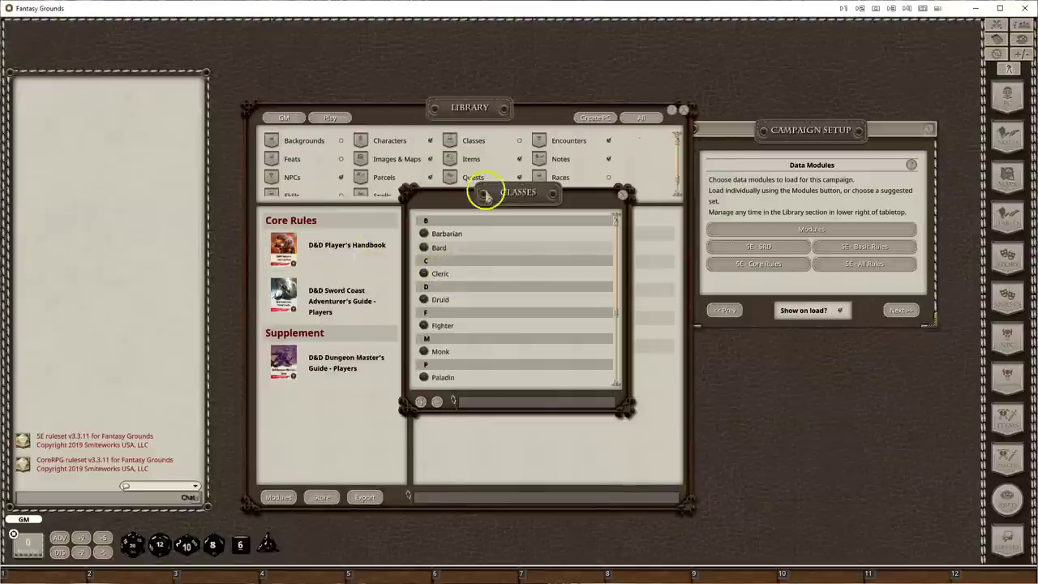
pyautogui.moveTo(523, 196); pyautogui.dragTo(766, 207)
pyautogui.click(444, 316)
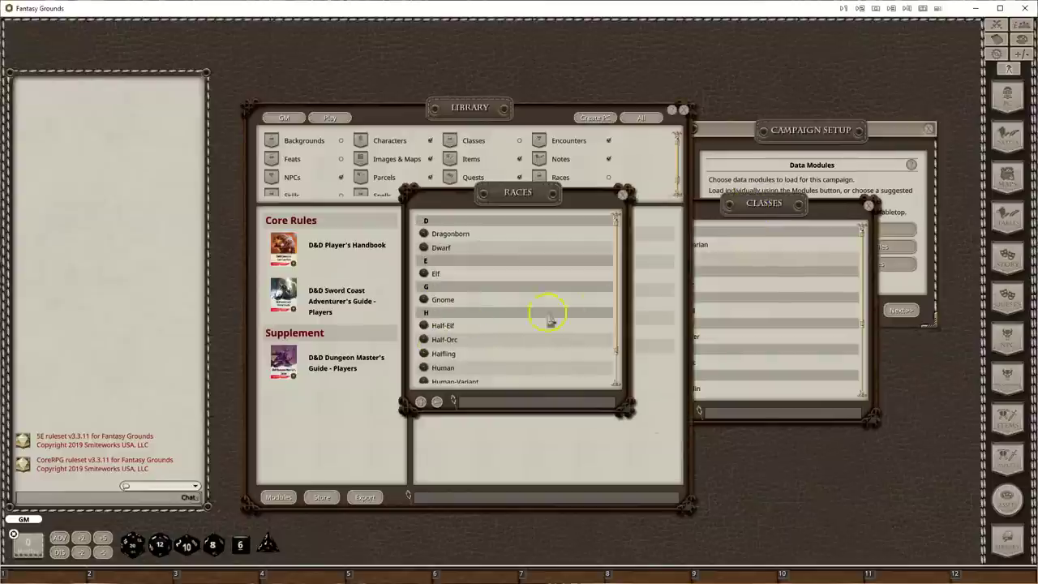
pyautogui.moveTo(547, 195); pyautogui.dragTo(819, 293)
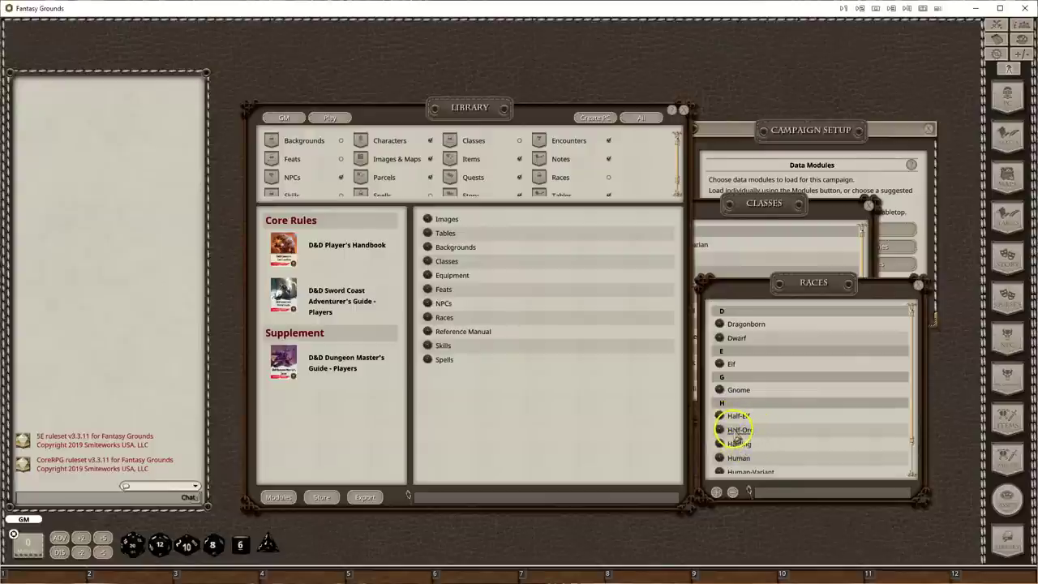
# - Open the Player's Handbook Reference Manual, expand its chapters, and view the Credits and Preface pages
pyautogui.click(430, 332)
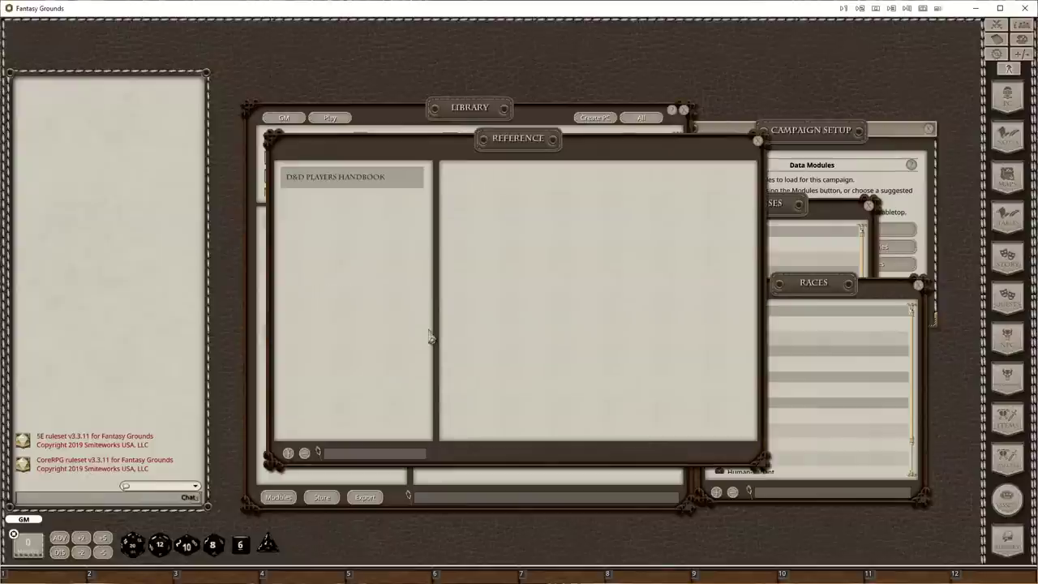
pyautogui.click(350, 188)
pyautogui.moveTo(457, 143); pyautogui.dragTo(641, 74)
pyautogui.click(486, 105)
pyautogui.click(499, 106)
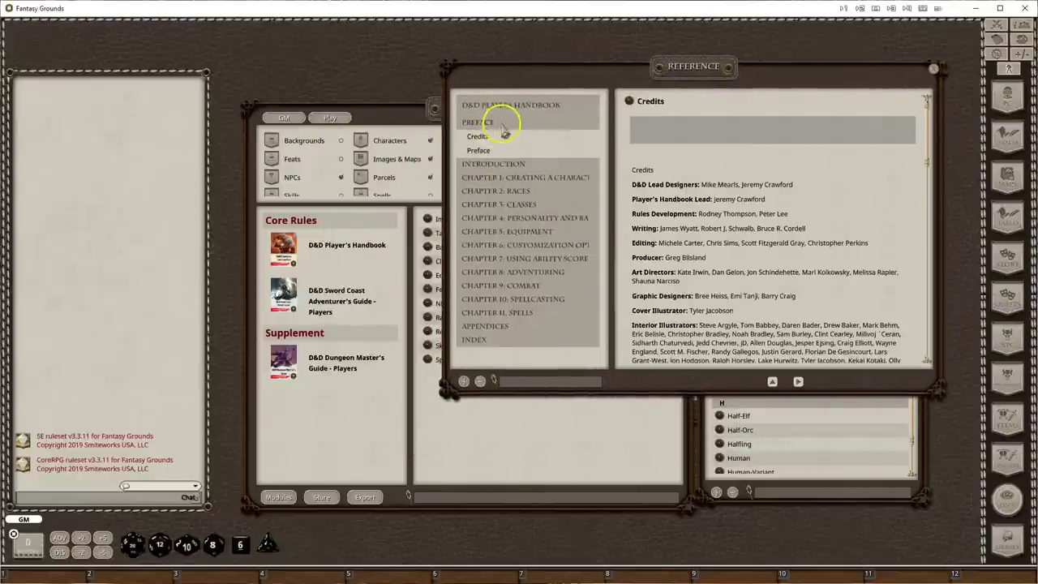
pyautogui.click(490, 123)
pyautogui.click(485, 150)
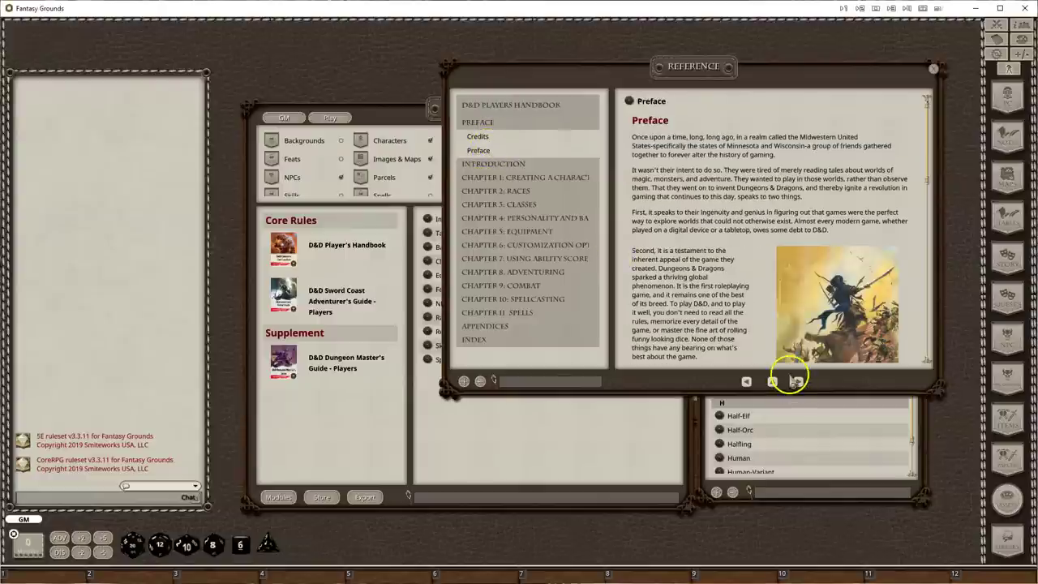
pyautogui.scroll(-5, 793, 325)
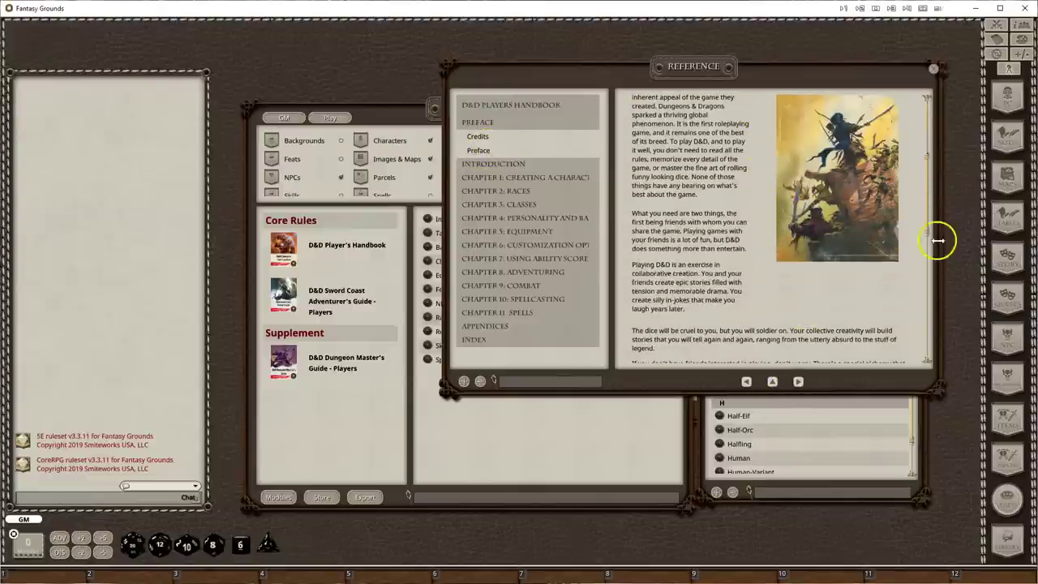
pyautogui.moveTo(928, 219); pyautogui.dragTo(937, 344)
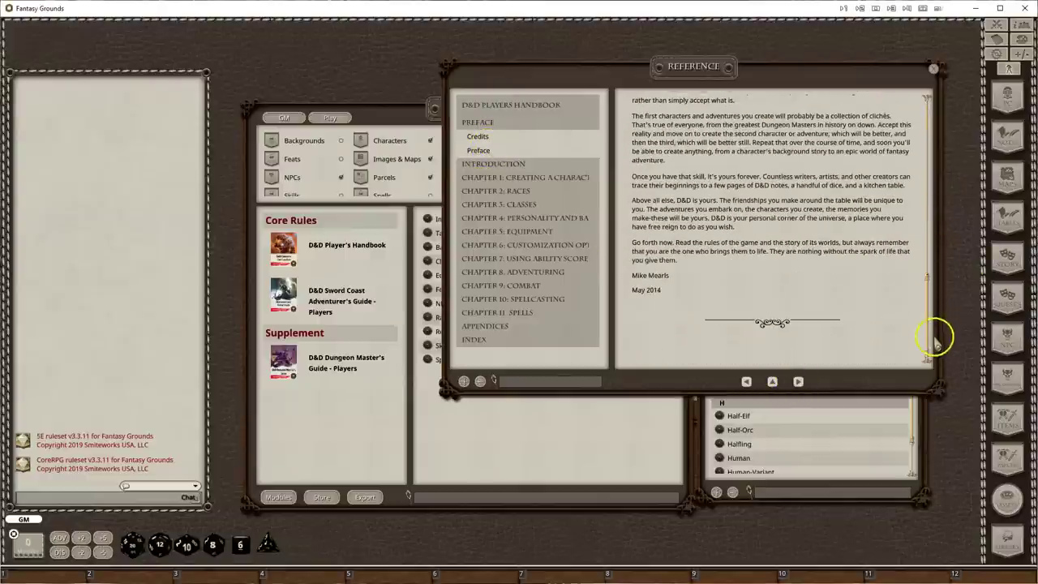
# - Page through to Adventures, then view the Choose a Class and Determine Ability Scores pages
pyautogui.click(799, 381)
pyautogui.click(799, 383)
pyautogui.click(799, 383)
pyautogui.click(799, 383)
pyautogui.click(799, 383)
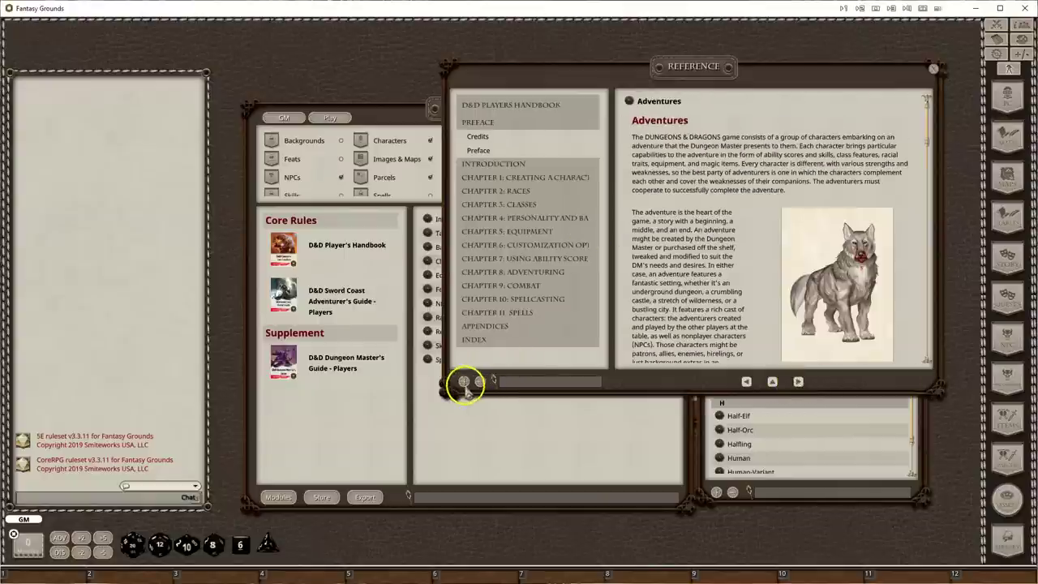
pyautogui.click(464, 381)
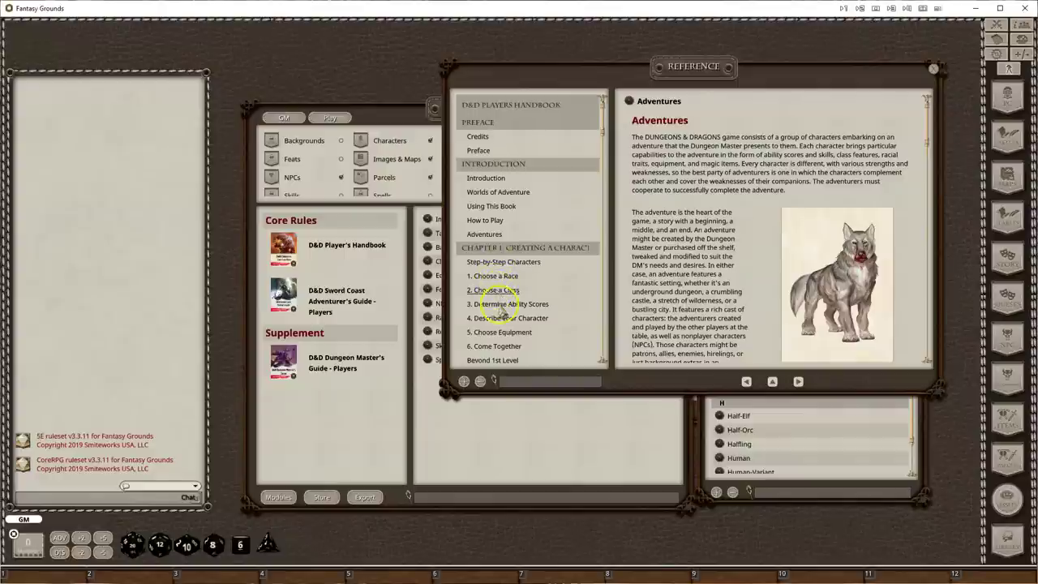
pyautogui.click(496, 289)
pyautogui.click(508, 304)
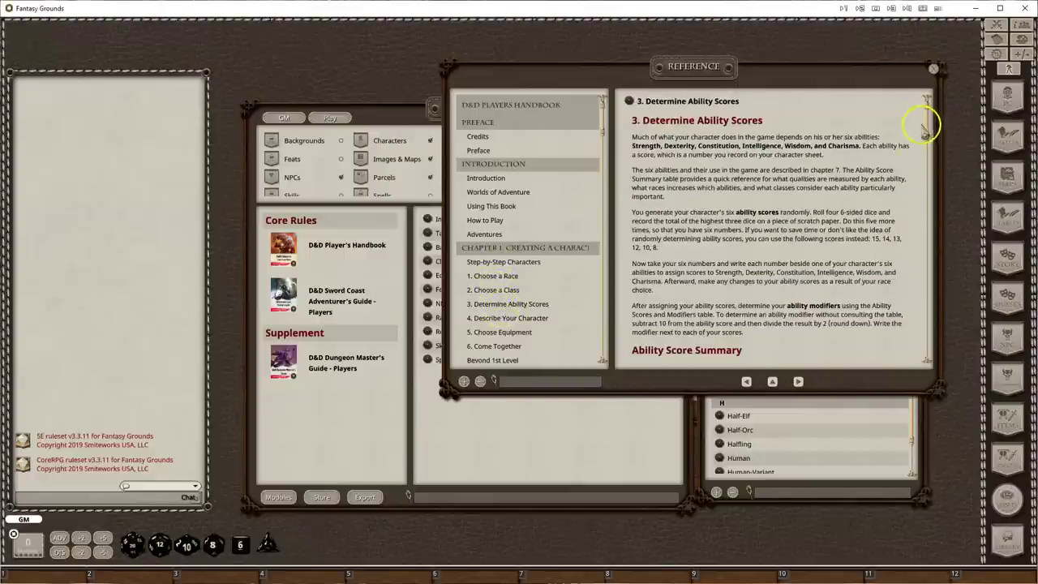
pyautogui.moveTo(924, 130); pyautogui.dragTo(933, 357)
# - Open the Dragonborn race page and enlarge its illustration in a separate window
pyautogui.scroll(-5, 521, 276)
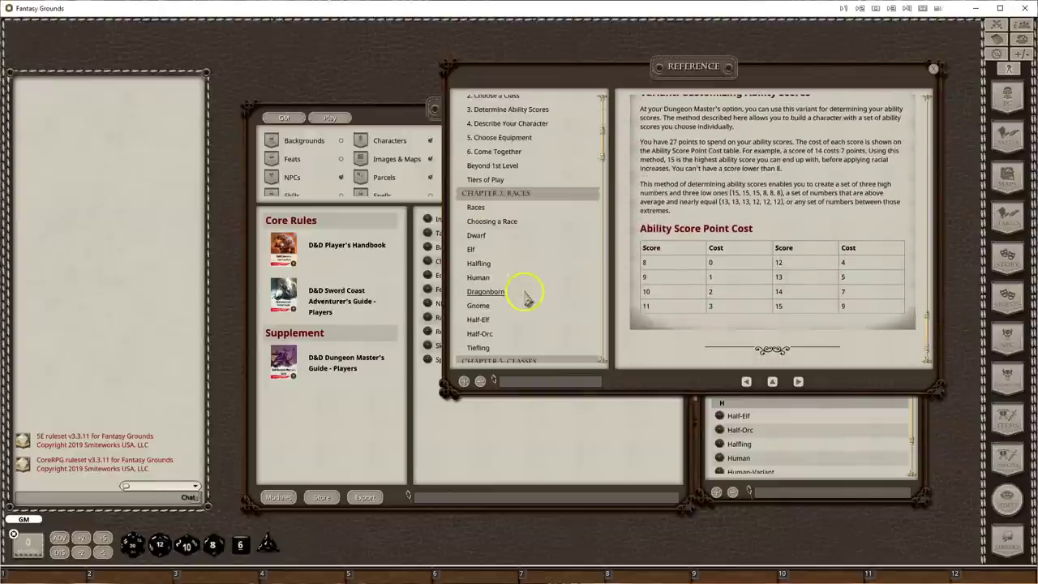
pyautogui.scroll(-2, 524, 294)
pyautogui.click(485, 260)
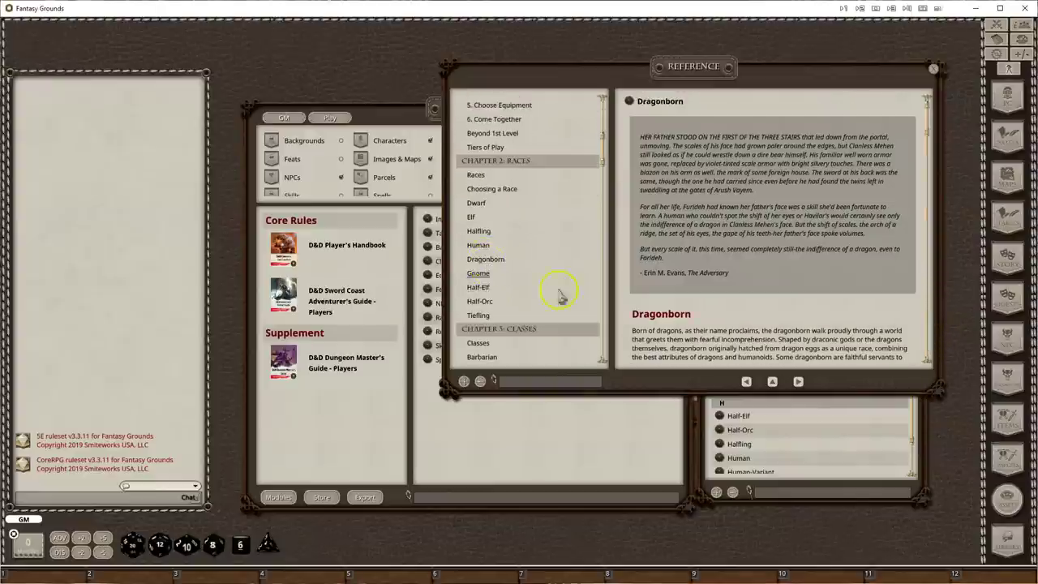
pyautogui.scroll(-8, 852, 278)
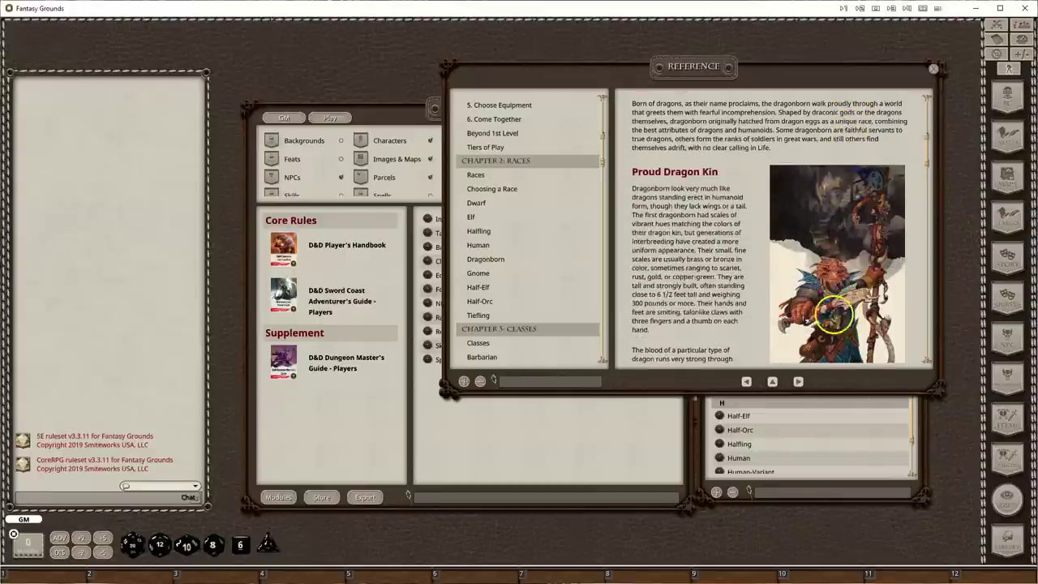
pyautogui.scroll(-1, 831, 320)
pyautogui.click(834, 268)
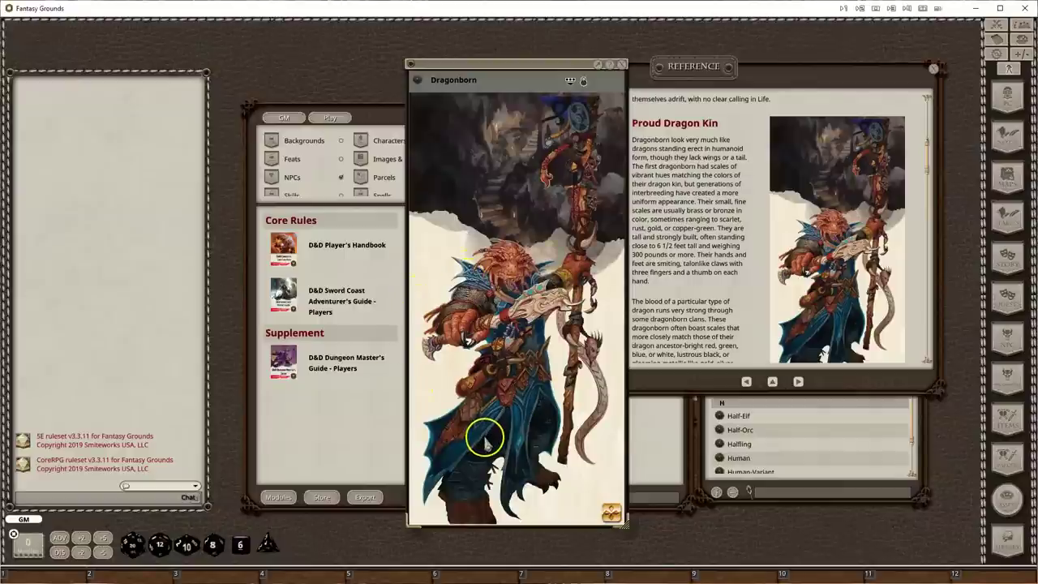
# - Pop the Dragonborn page into its own window and add it as a hotkey shortcut
pyautogui.click(621, 65)
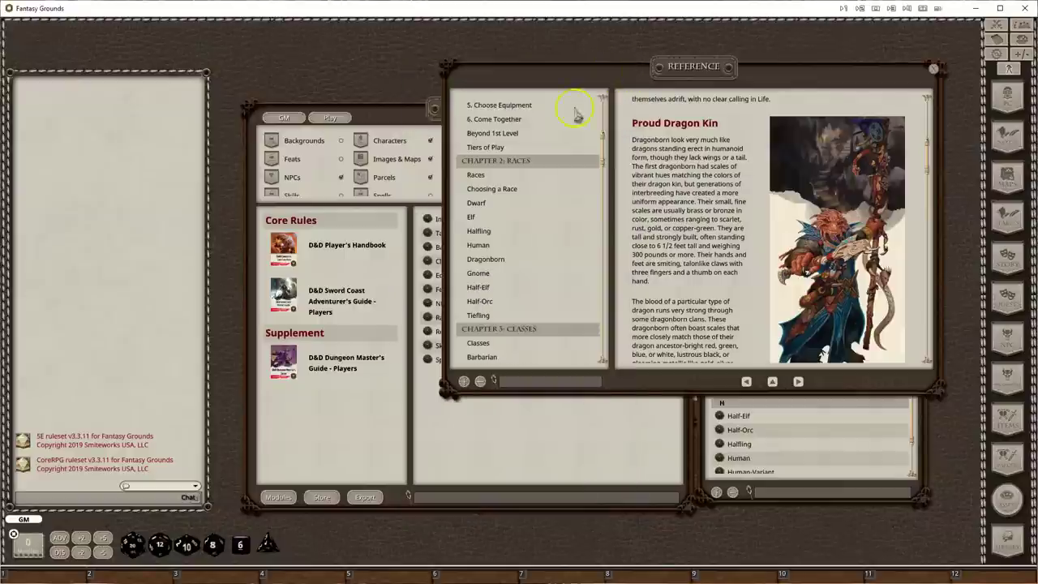
pyautogui.scroll(4, 714, 203)
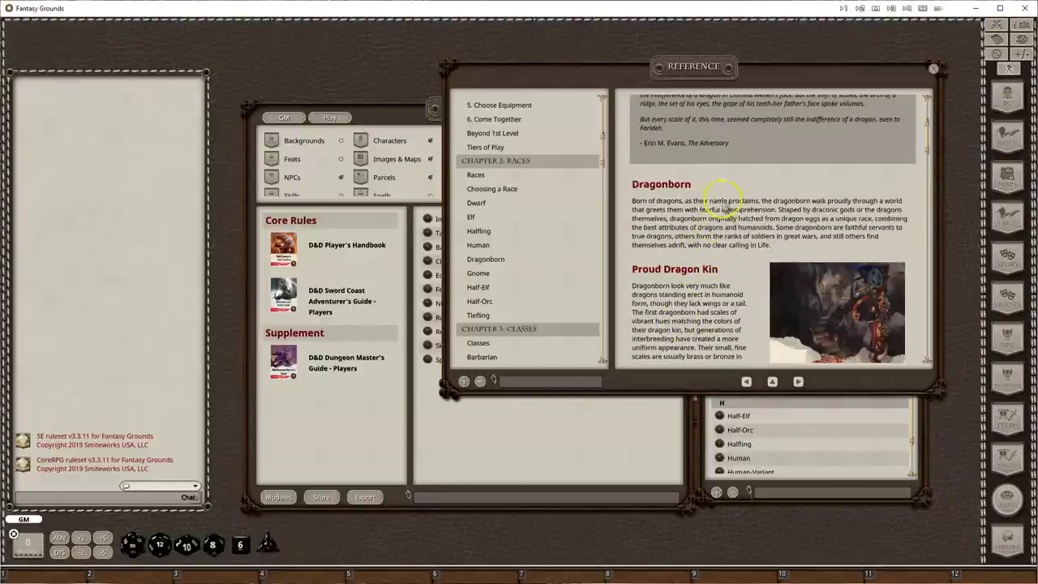
pyautogui.moveTo(932, 150); pyautogui.dragTo(927, 127)
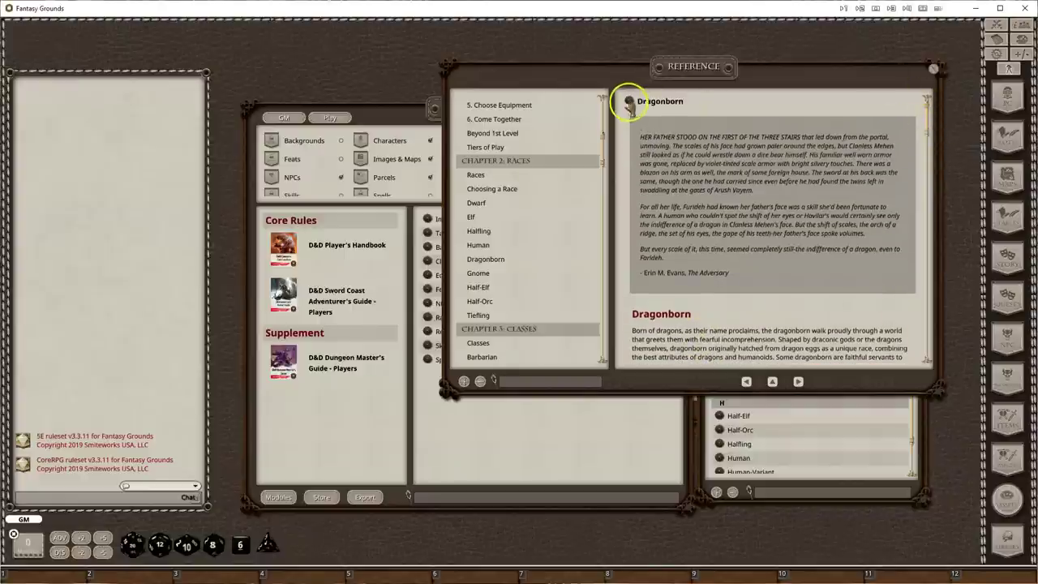
pyautogui.click(630, 101)
pyautogui.moveTo(360, 139); pyautogui.dragTo(448, 162)
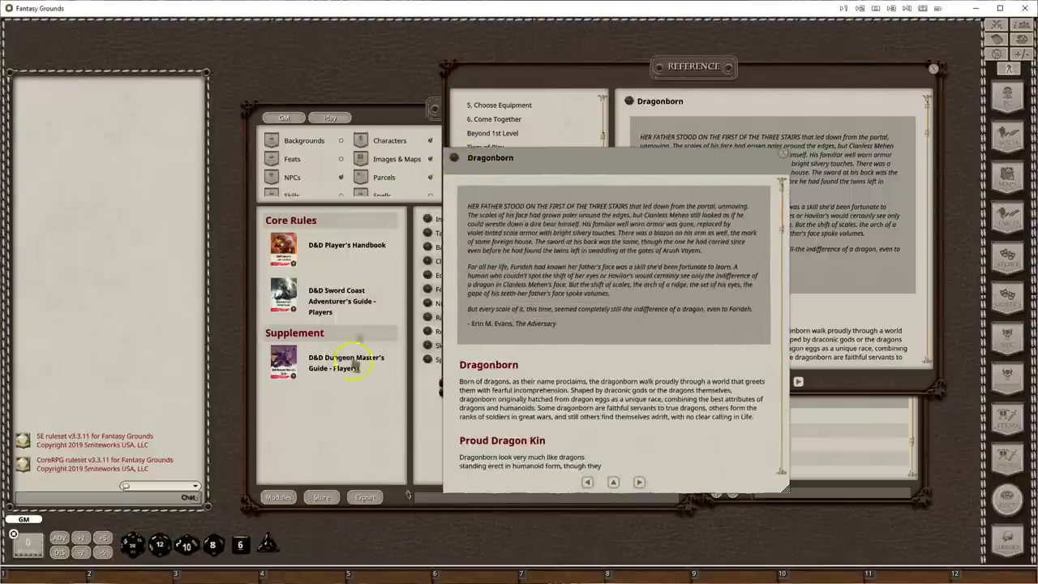
pyautogui.moveTo(332, 438); pyautogui.dragTo(303, 568)
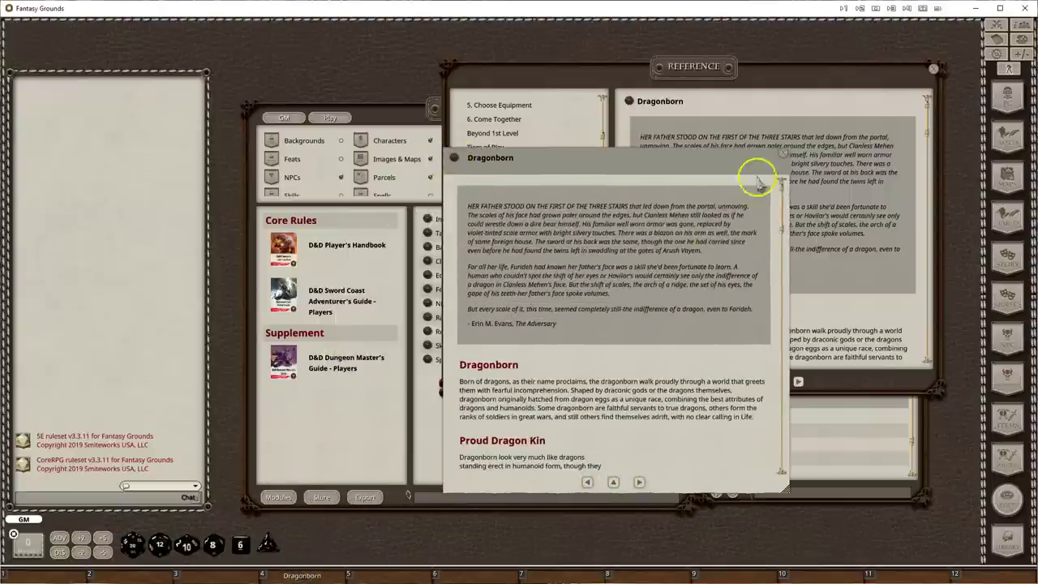
# - Close the reference manual and test the Dragonborn hotkey by reopening and closing the page
pyautogui.click(784, 154)
pyautogui.click(934, 69)
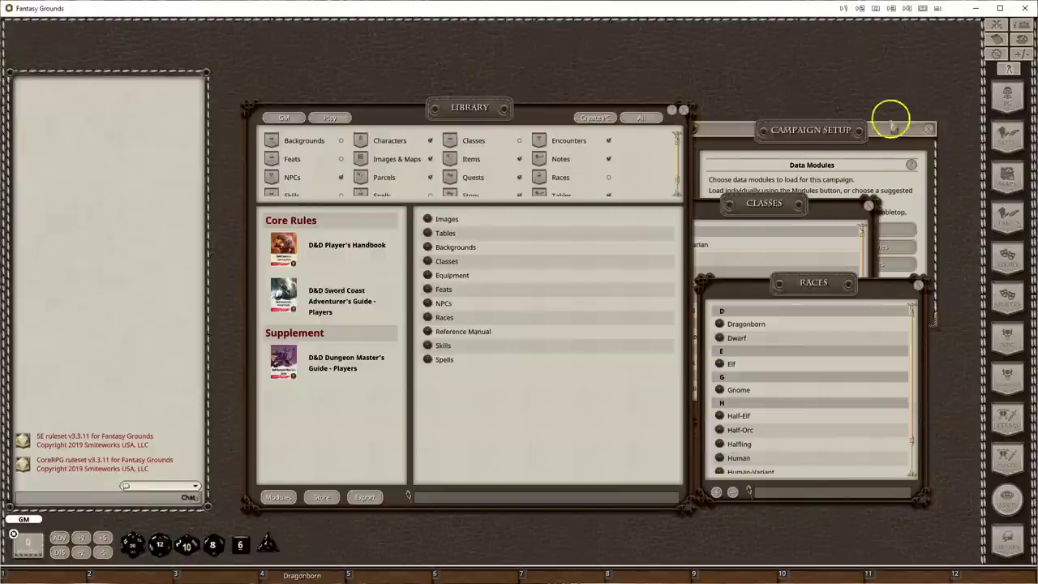
pyautogui.click(308, 572)
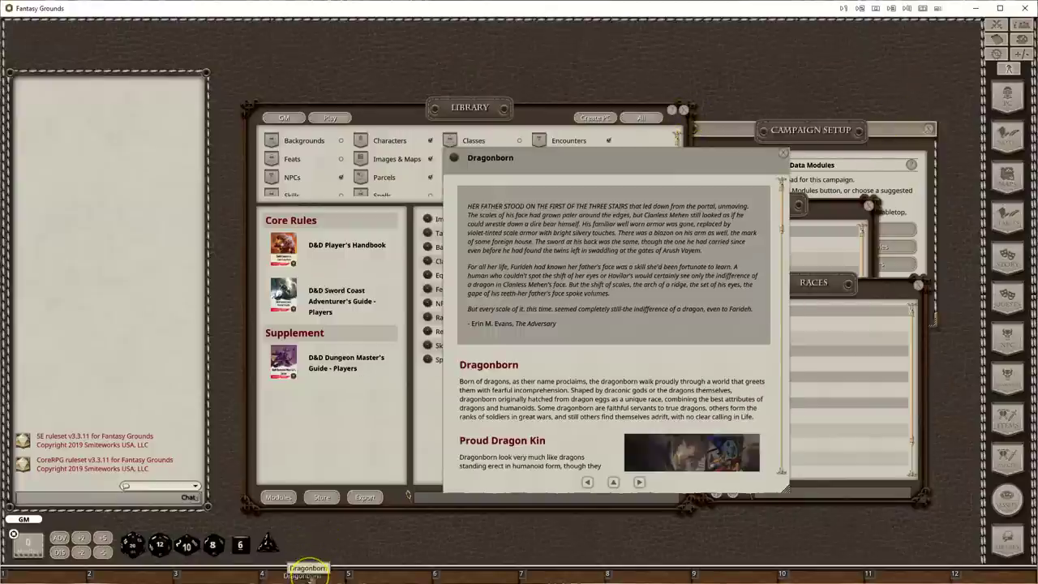
pyautogui.click(308, 572)
pyautogui.click(307, 572)
pyautogui.scroll(-2, 545, 350)
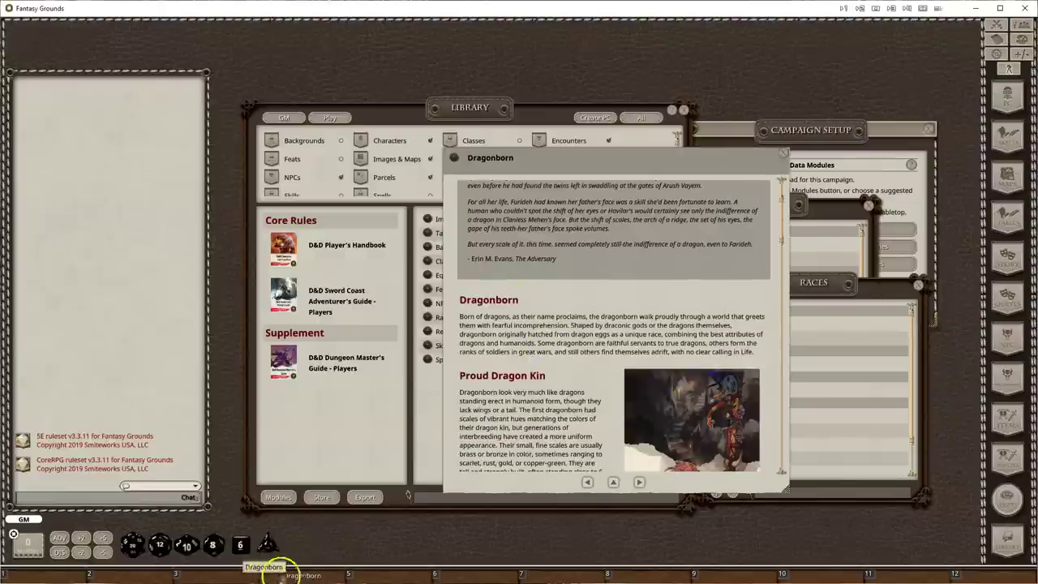
pyautogui.click(783, 157)
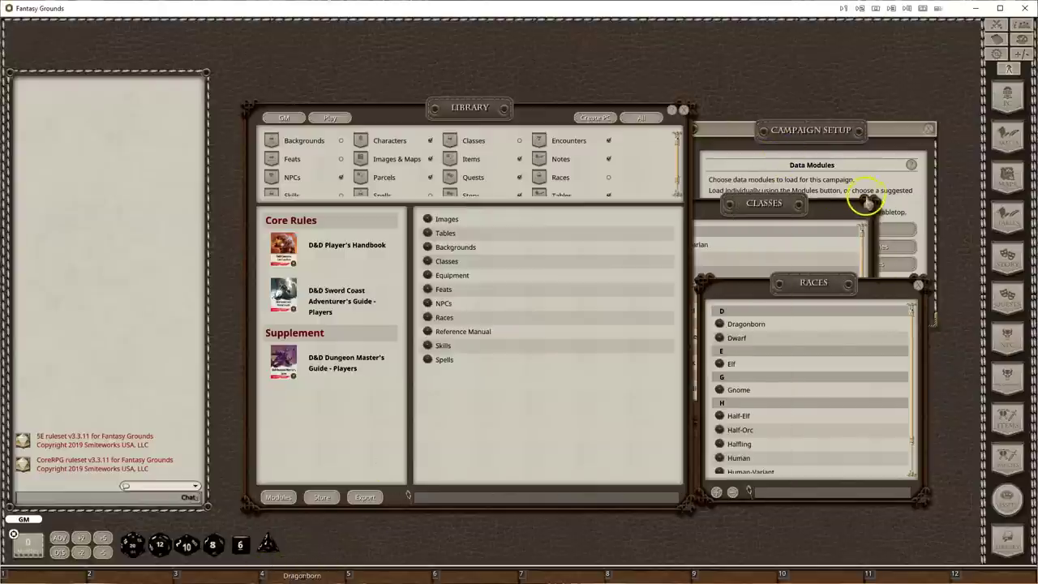
# - Close the Classes, Races, Campaign Setup and Library windows
pyautogui.click(867, 206)
pyautogui.click(919, 284)
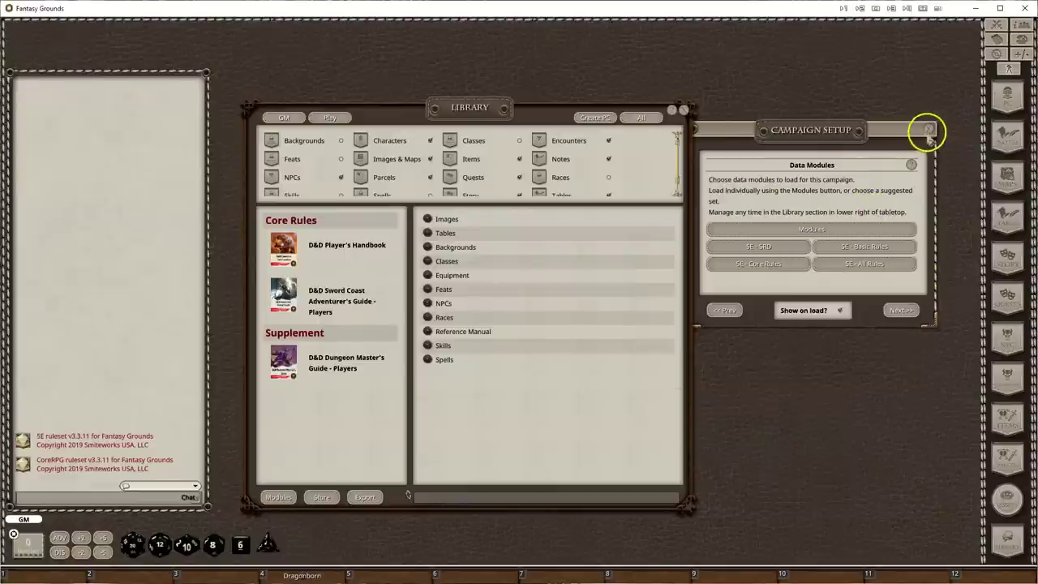
pyautogui.click(929, 130)
pyautogui.click(686, 109)
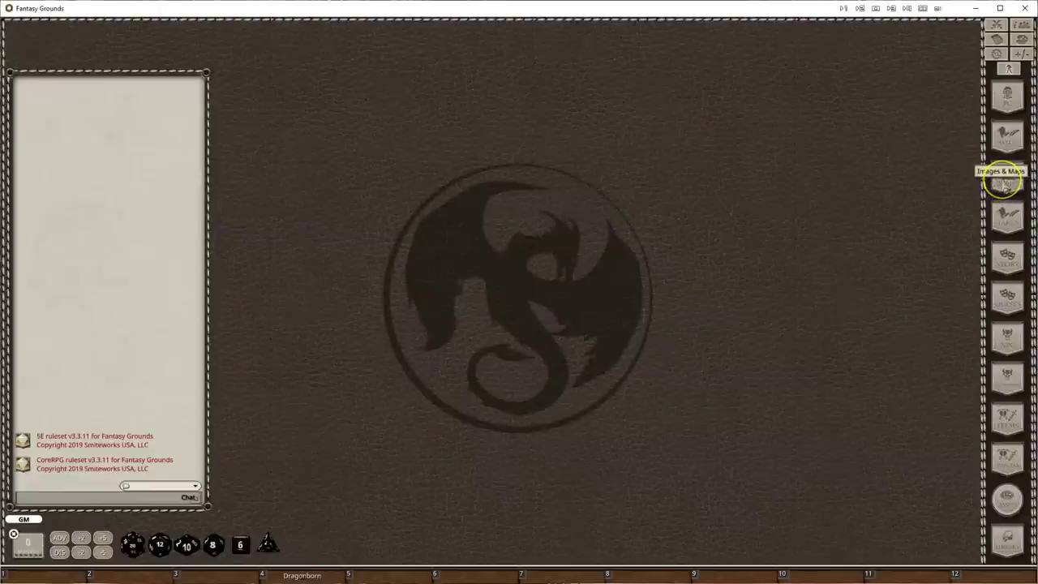
# - Enlarge the Images & Maps list and set its group to (Uncategorized)
pyautogui.click(1008, 185)
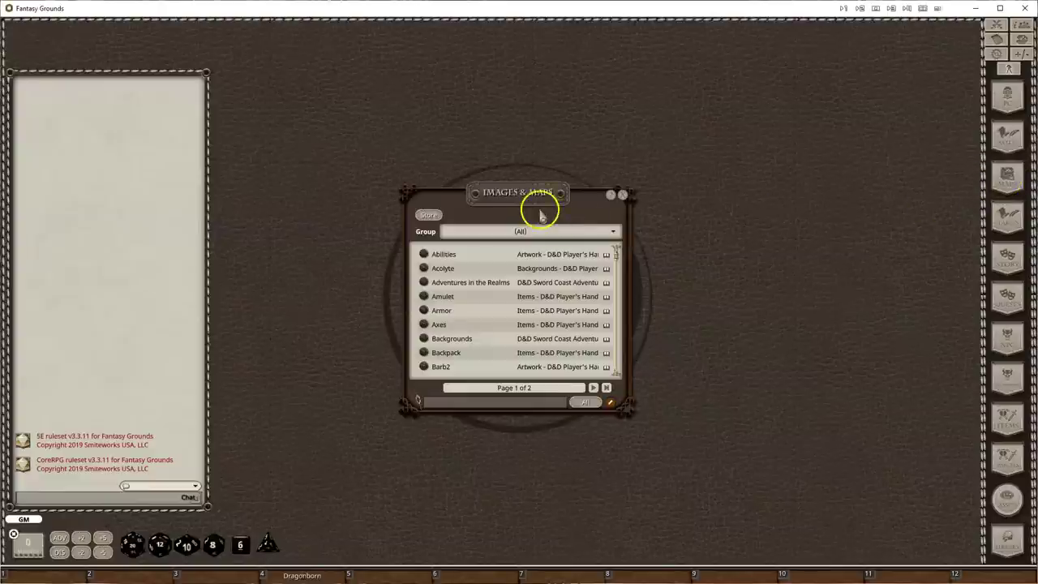
pyautogui.moveTo(519, 174); pyautogui.dragTo(441, 102)
pyautogui.moveTo(531, 315); pyautogui.dragTo(637, 480)
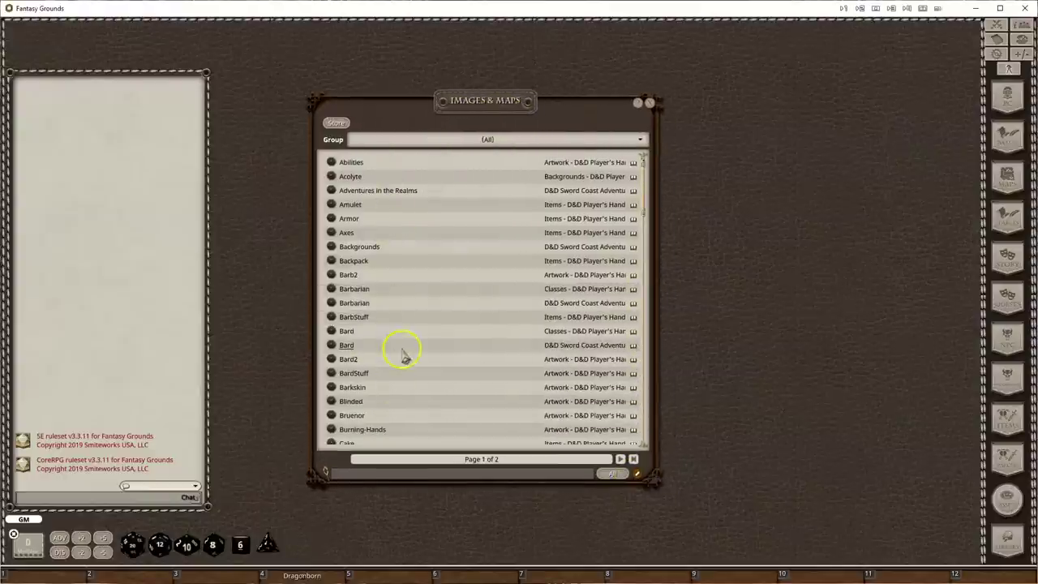
pyautogui.scroll(-5, 403, 353)
pyautogui.scroll(5, 408, 351)
pyautogui.click(578, 140)
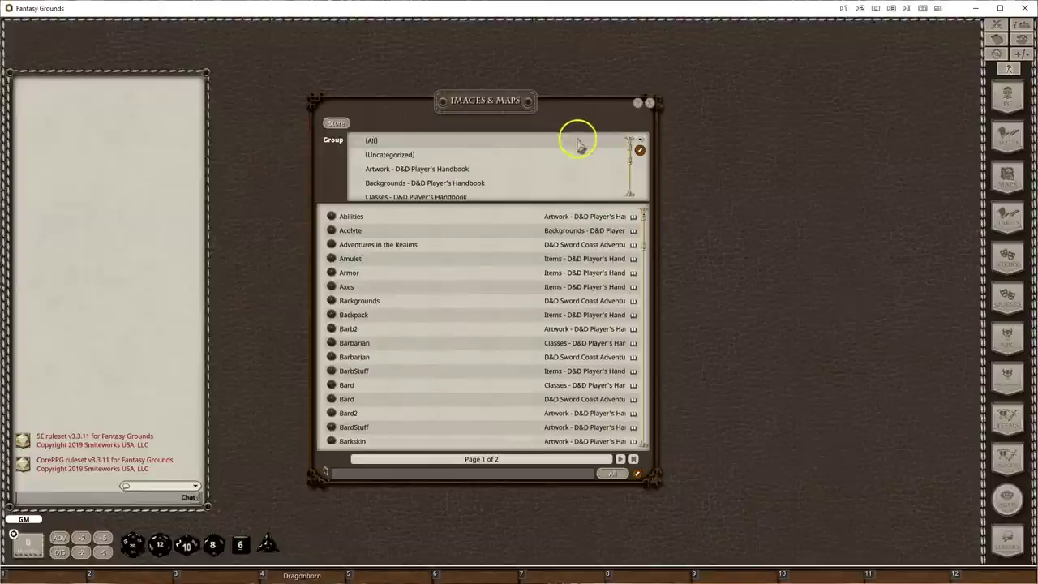
pyautogui.click(390, 155)
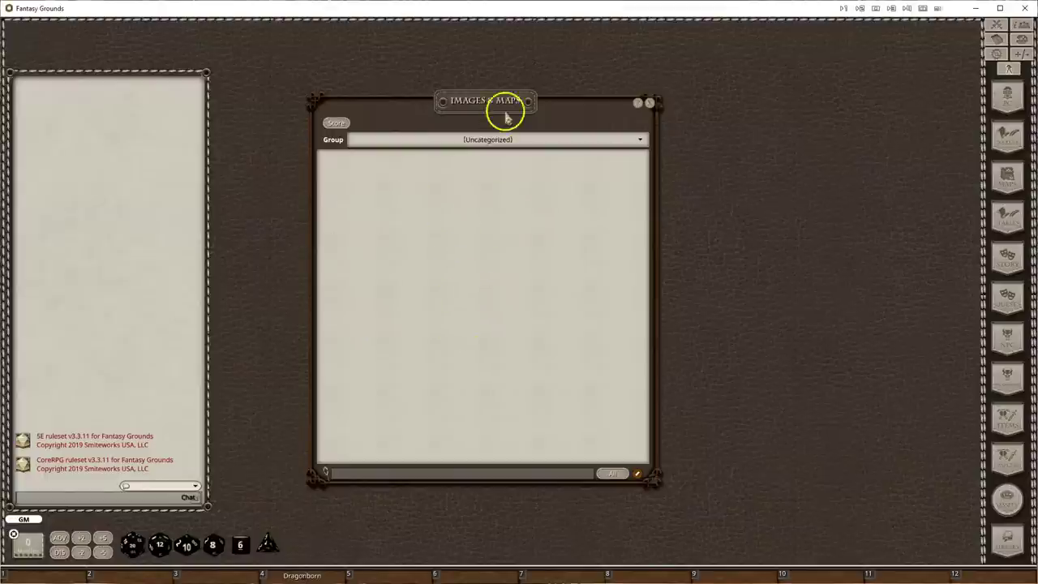
pyautogui.moveTo(506, 104); pyautogui.dragTo(409, 77)
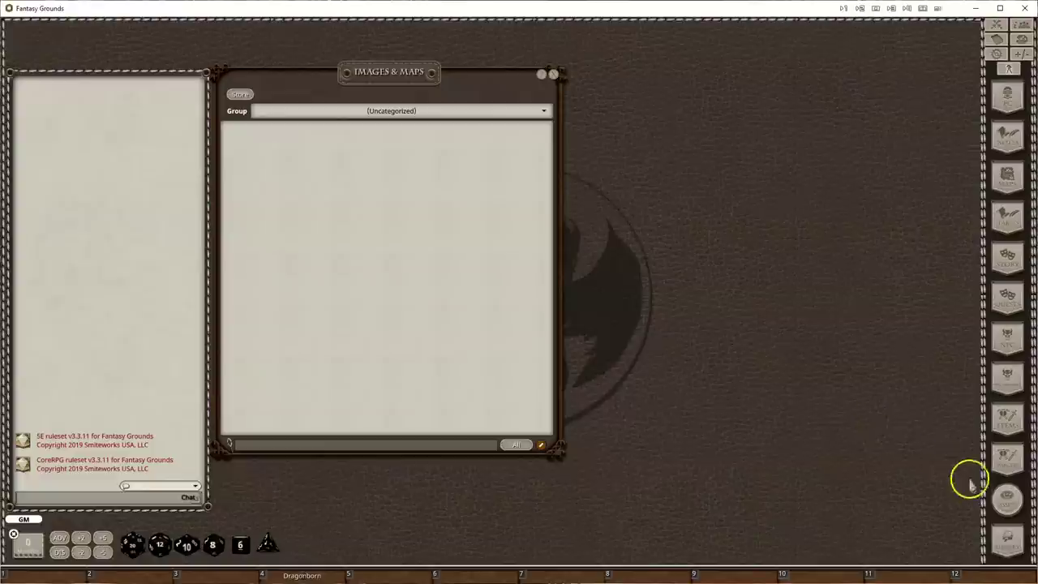
# - Open the campaign's images folder on disk from the Assets window's Images tab
pyautogui.click(1006, 499)
pyautogui.moveTo(498, 167); pyautogui.dragTo(711, 92)
pyautogui.click(718, 117)
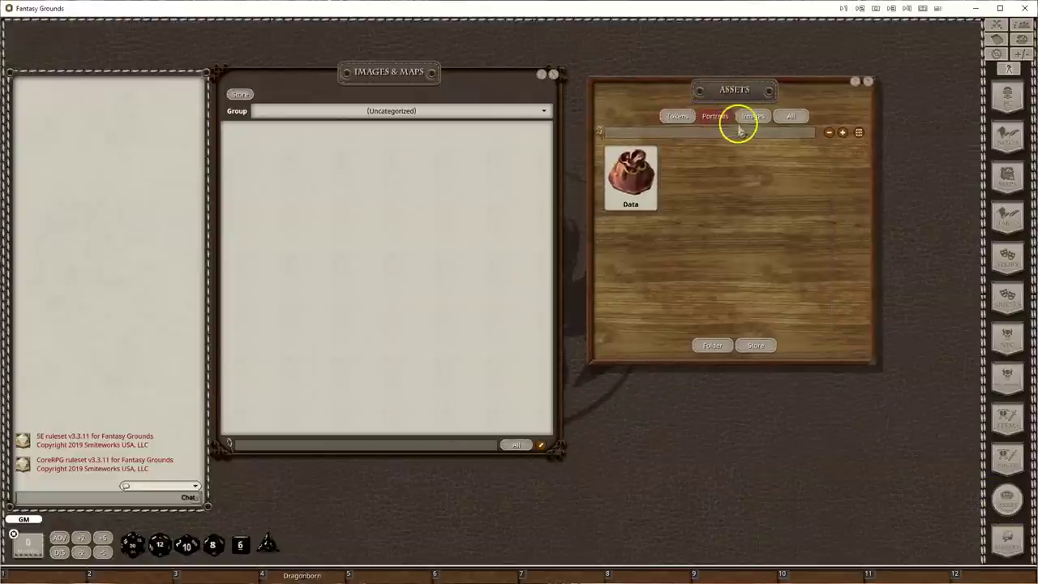
pyautogui.click(751, 118)
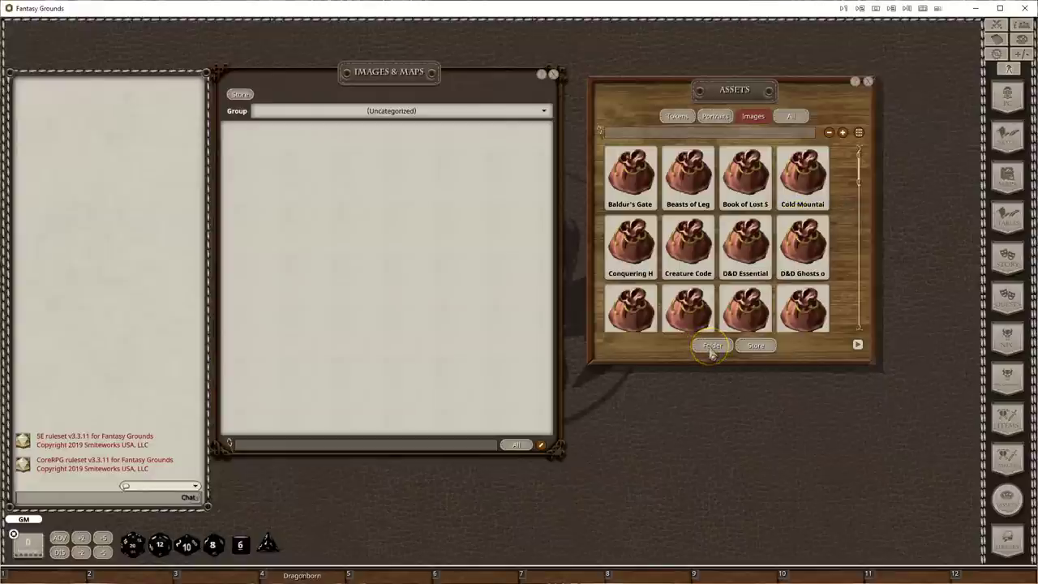
pyautogui.click(712, 346)
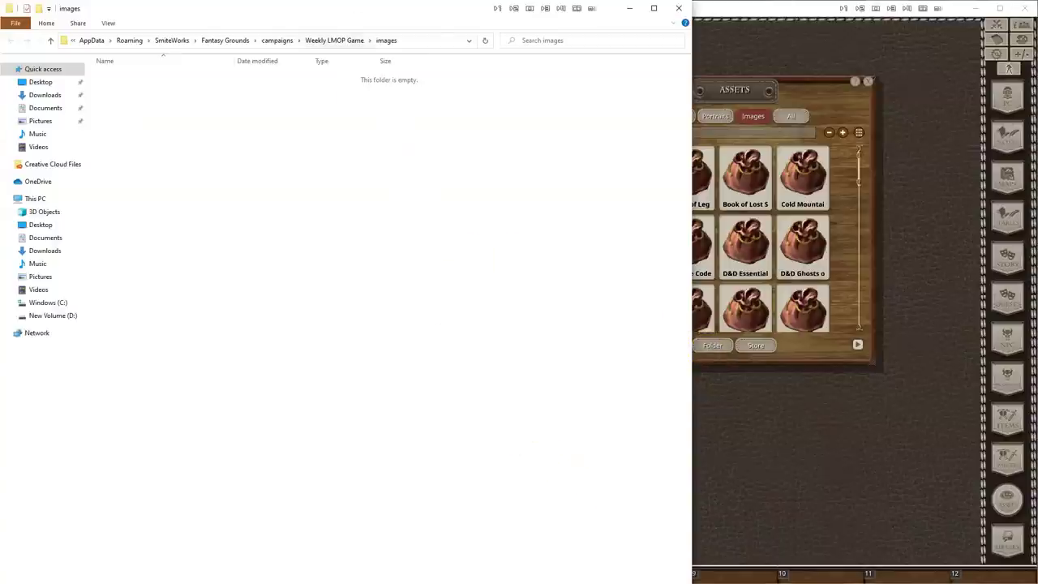
# - Drag the File Explorer images folder window lower over the Fantasy Grounds screen
pyautogui.moveTo(361, 8); pyautogui.dragTo(411, 25)
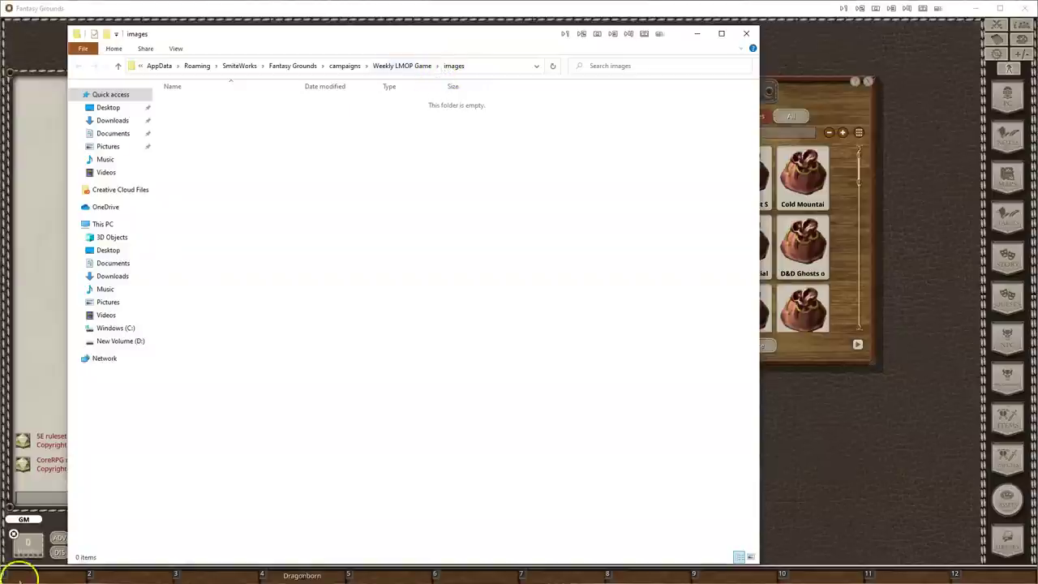
# - Browse Chrome's map image results and drag the maze dungeon map into the images folder as download.jpg
pyautogui.hotkey('alt', 'Tab')
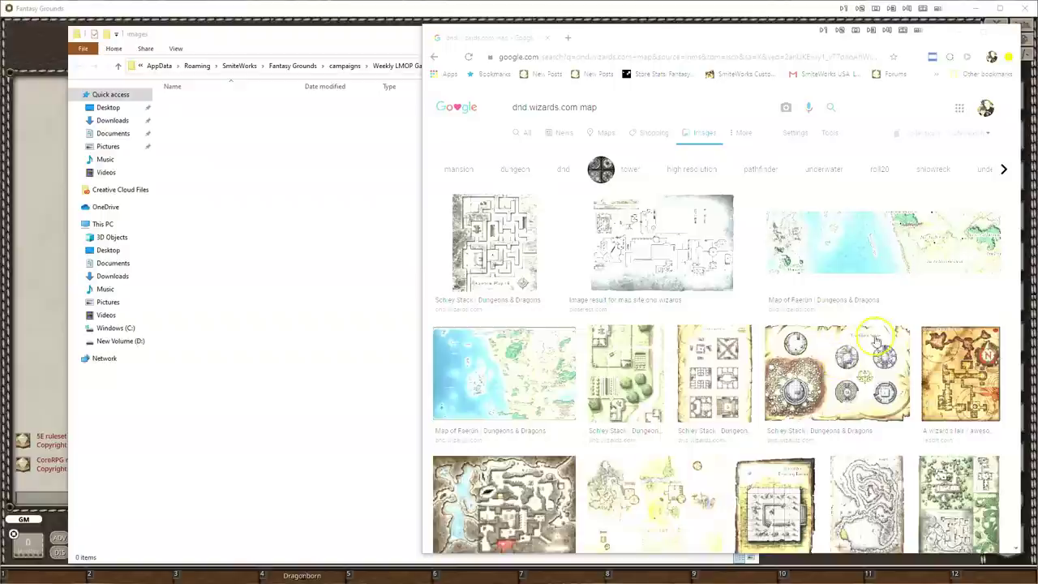
pyautogui.scroll(-2, 872, 348)
pyautogui.scroll(2, 879, 371)
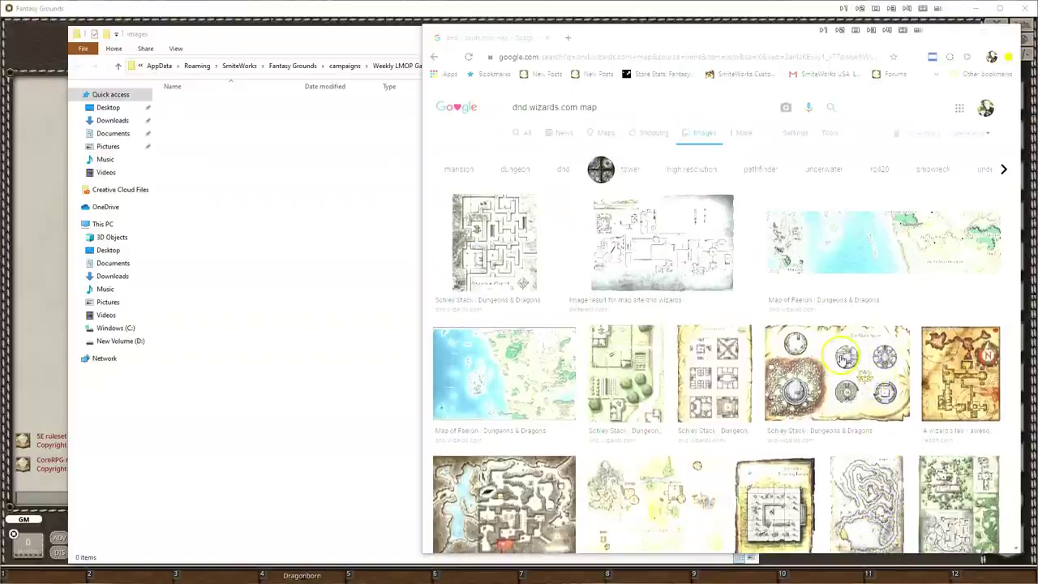
pyautogui.scroll(-3, 838, 361)
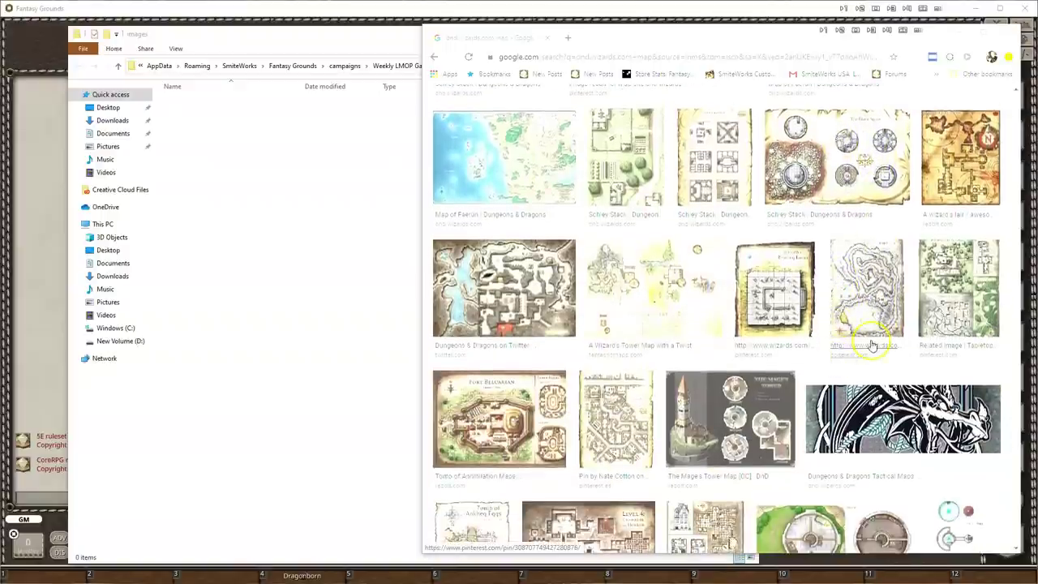
pyautogui.scroll(-3, 843, 357)
pyautogui.scroll(-2, 852, 349)
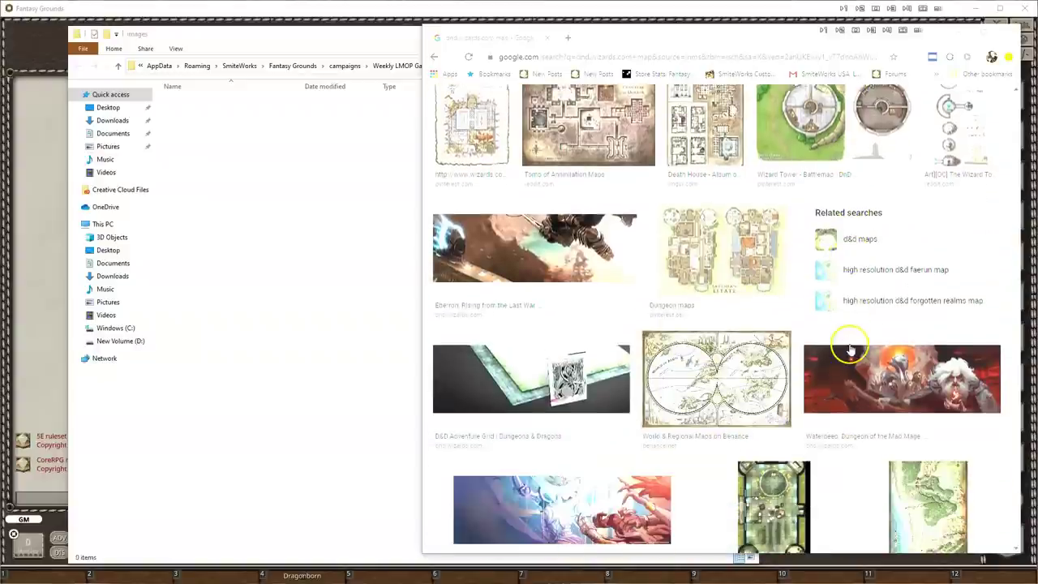
pyautogui.scroll(-3, 852, 356)
pyautogui.scroll(8, 855, 373)
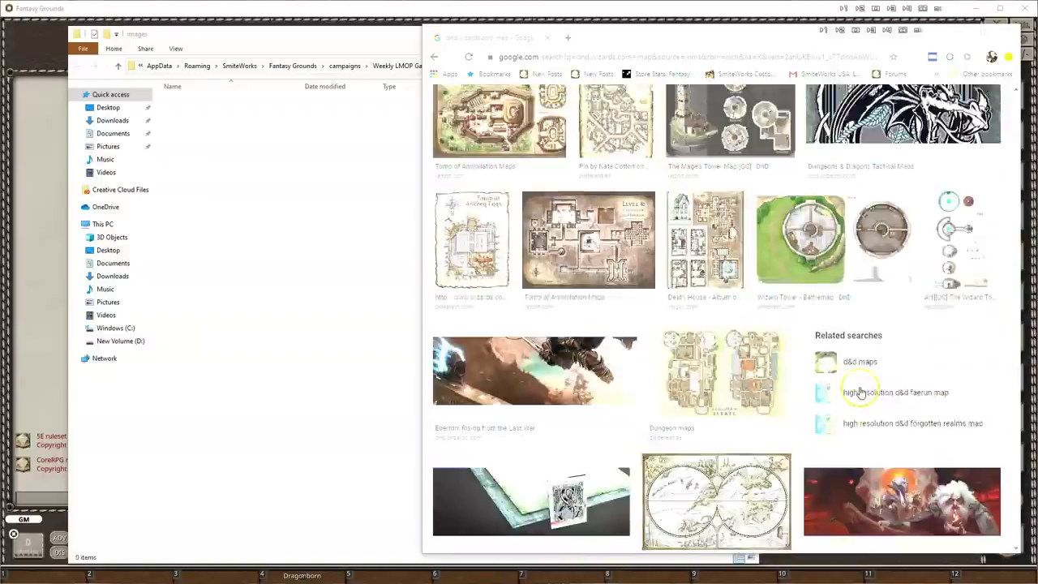
pyautogui.scroll(2, 861, 394)
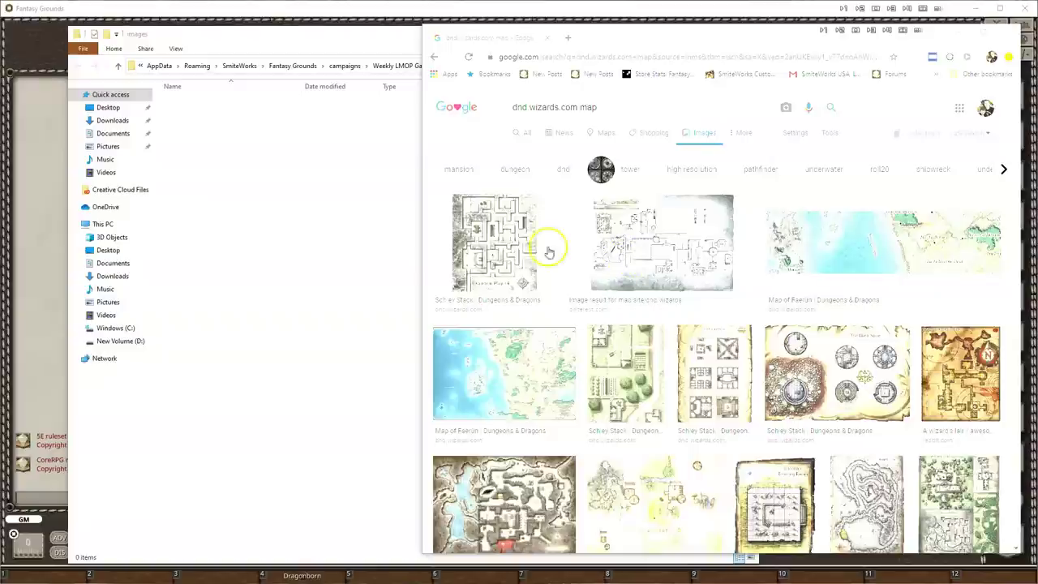
pyautogui.moveTo(492, 254); pyautogui.dragTo(243, 146)
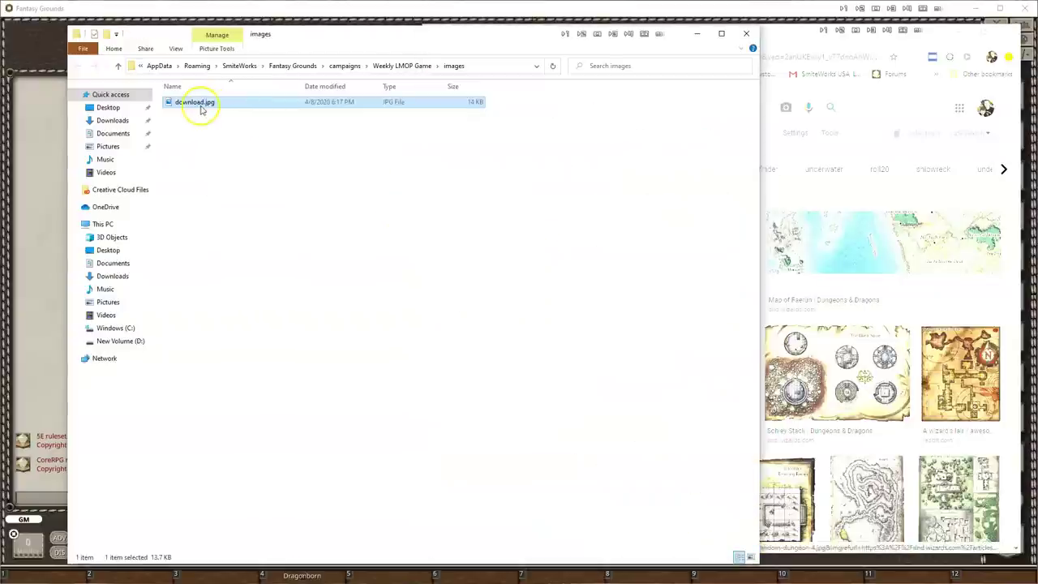
# - Rename download.jpg to dungeon.jpg and drag a second map from Chrome into the folder
pyautogui.click(198, 104)
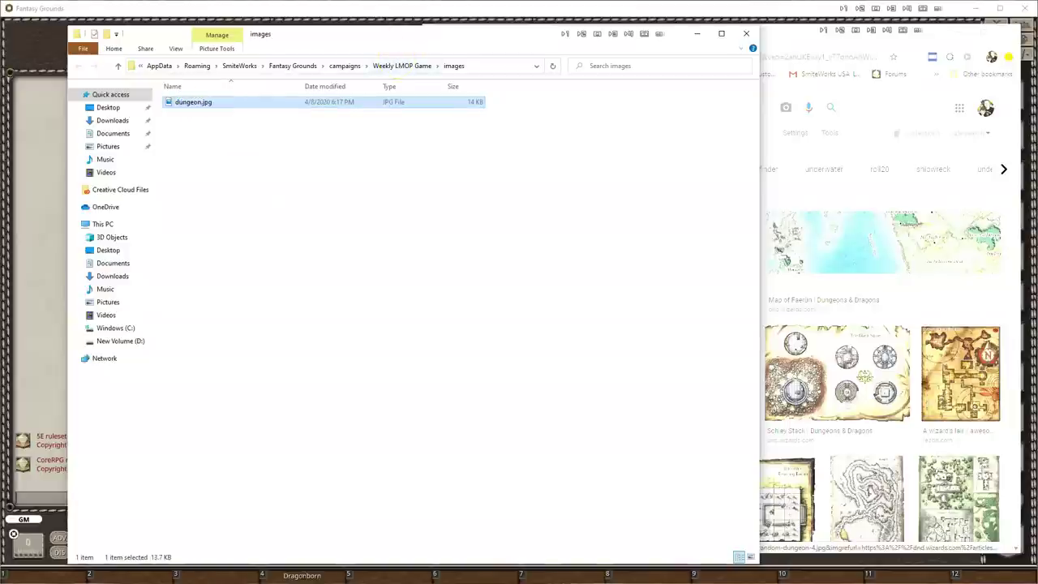
pyautogui.click(698, 32)
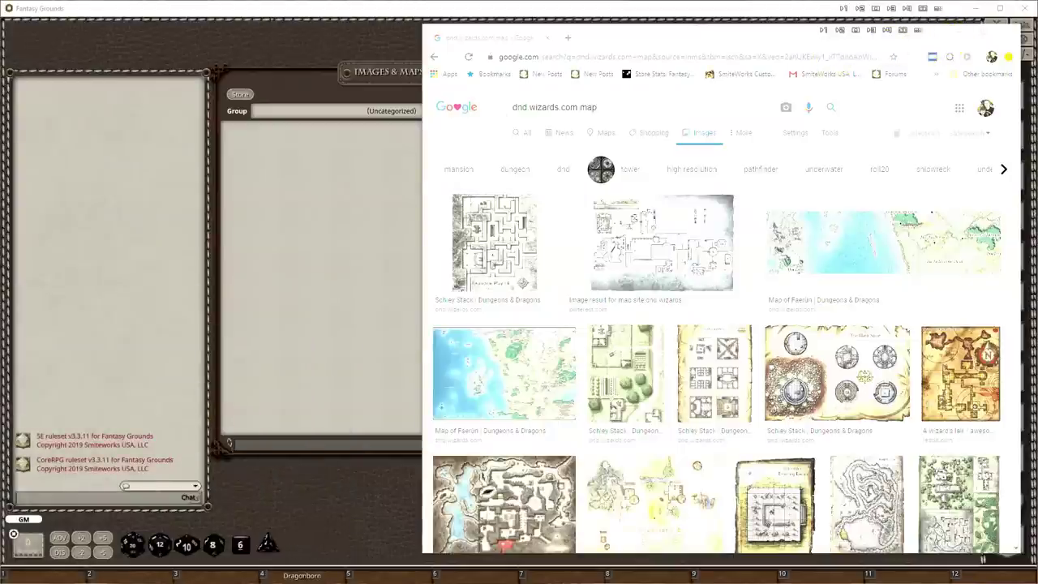
pyautogui.hotkey('alt', 'Tab')
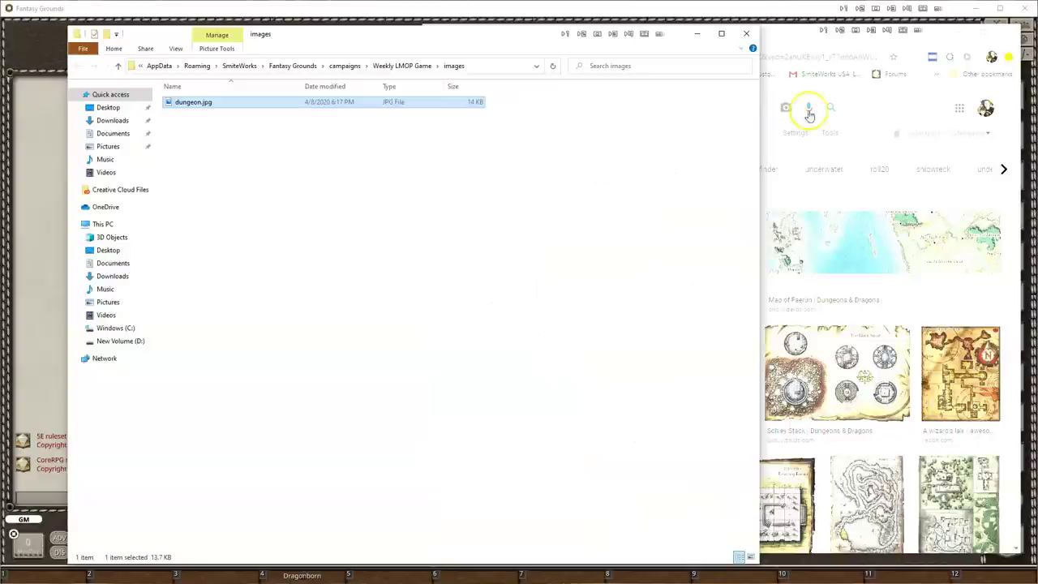
pyautogui.moveTo(904, 258); pyautogui.dragTo(324, 191)
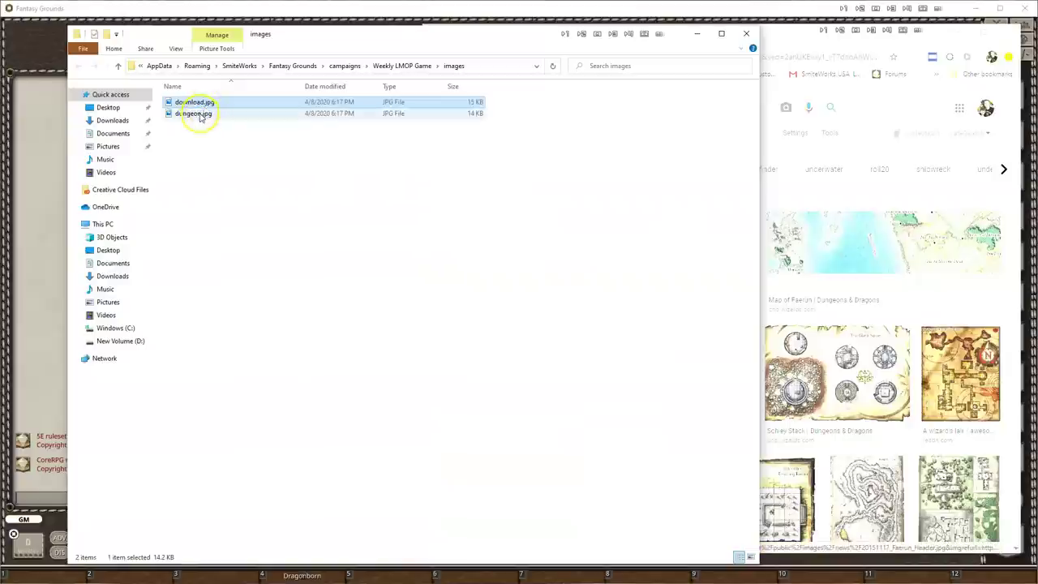
# - Rename dungeon.jpg to map of faerun.jpg
pyautogui.click(198, 116)
pyautogui.click(198, 116)
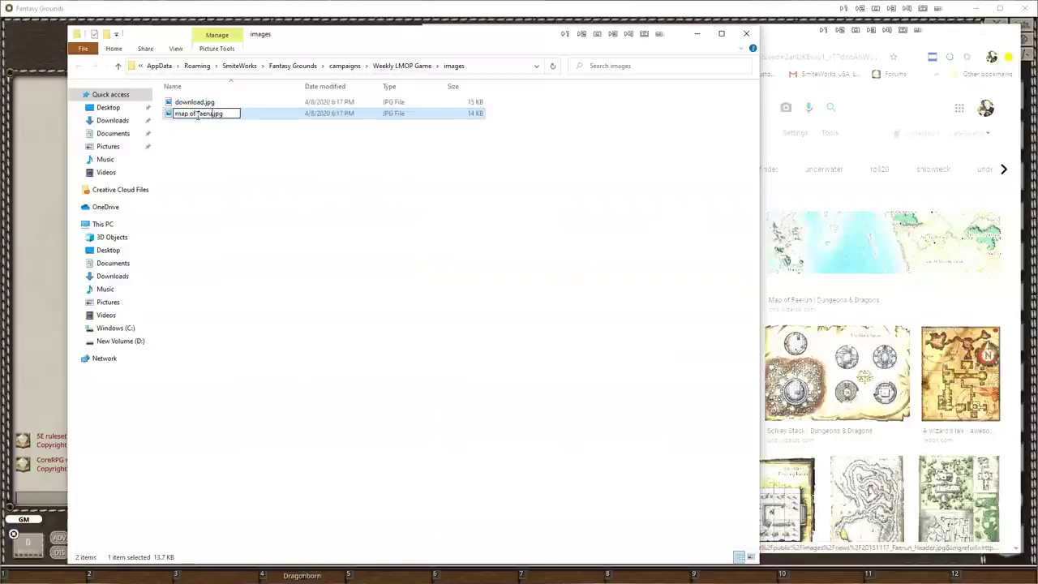
pyautogui.press('Return')
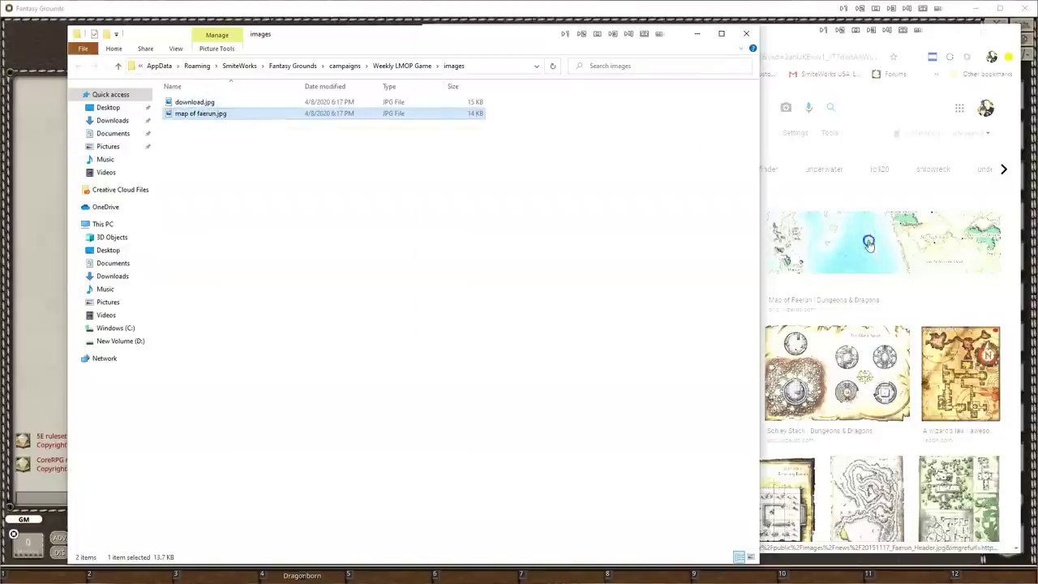
pyautogui.click(814, 214)
# - Open the full-size Map of Faerûn image in its own Chrome window and start Save image as
pyautogui.click(827, 243)
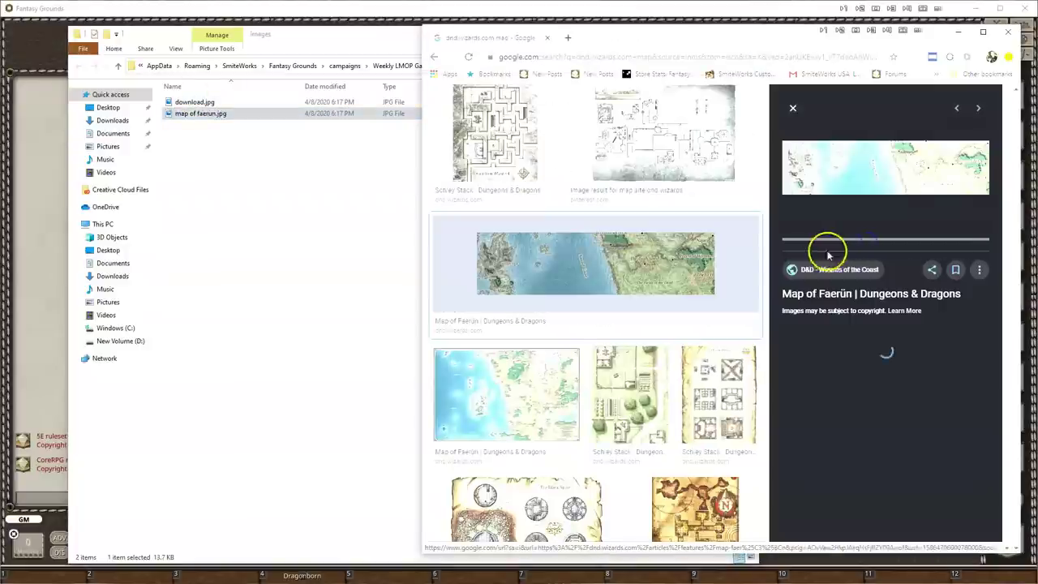
pyautogui.click(588, 284)
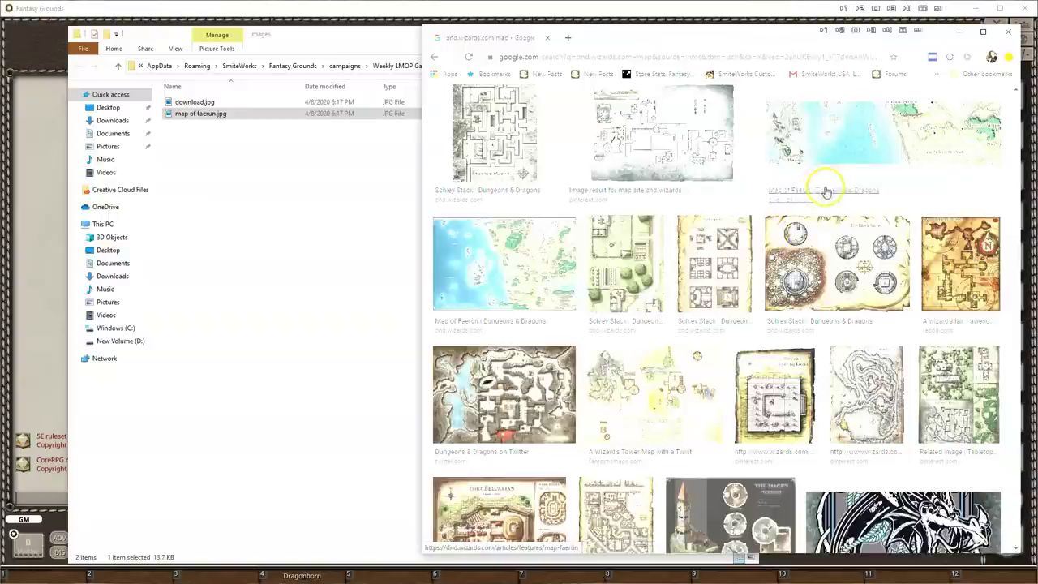
pyautogui.click(844, 151)
pyautogui.rightClick(845, 152)
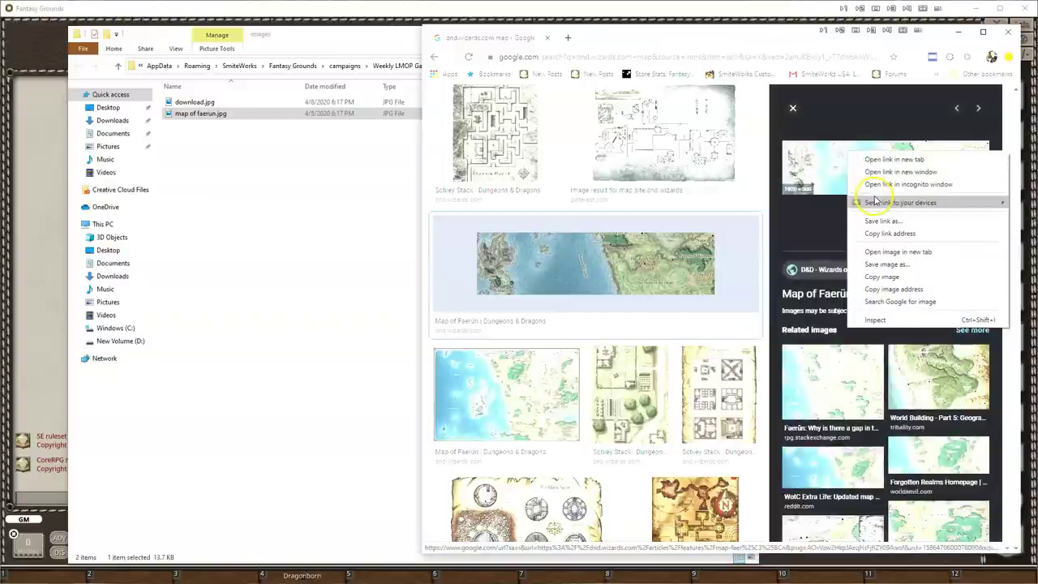
pyautogui.click(878, 252)
pyautogui.click(616, 37)
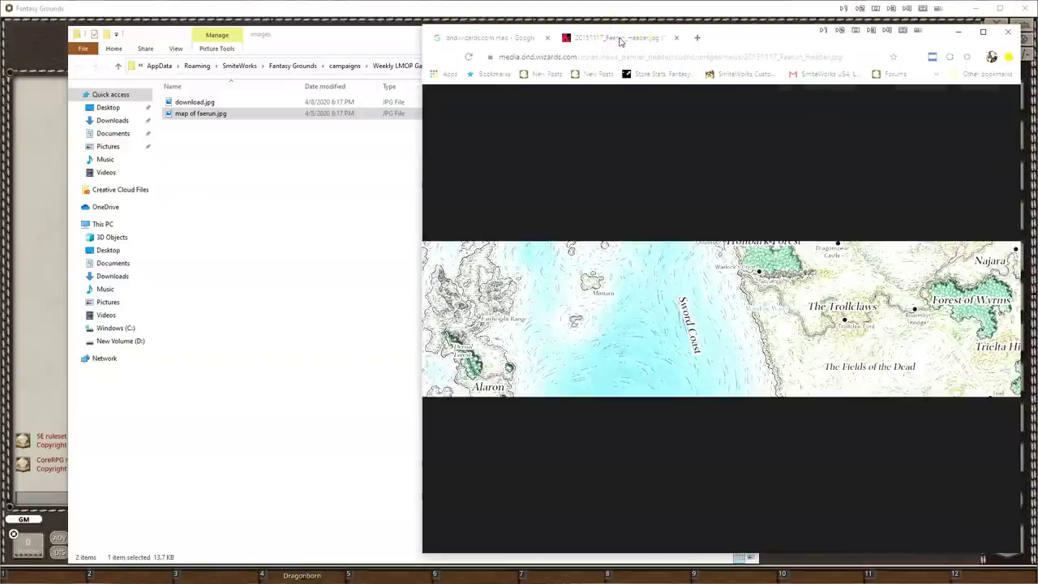
pyautogui.moveTo(619, 40); pyautogui.dragTo(527, 61)
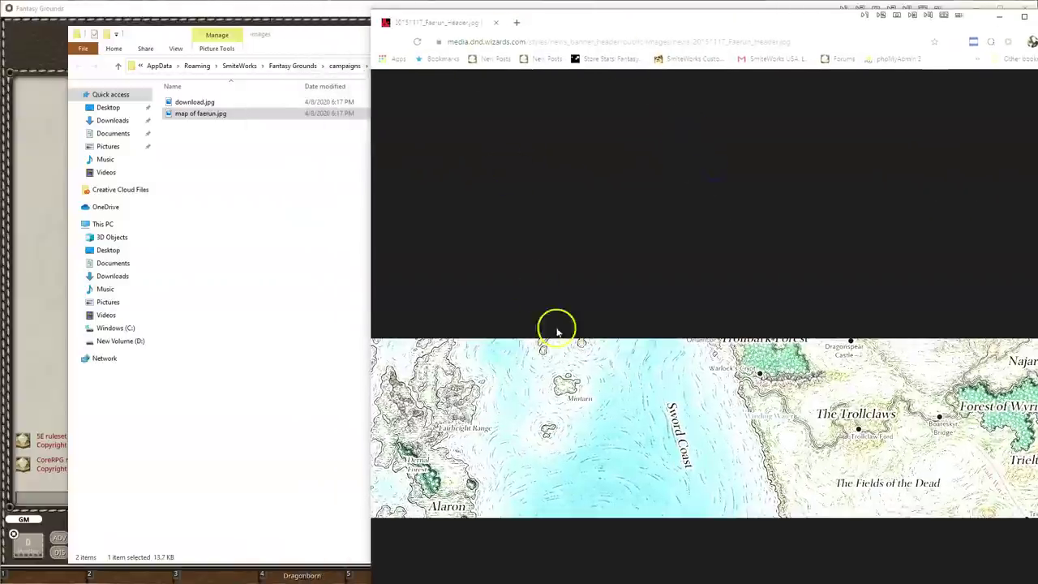
pyautogui.rightClick(577, 386)
pyautogui.click(595, 407)
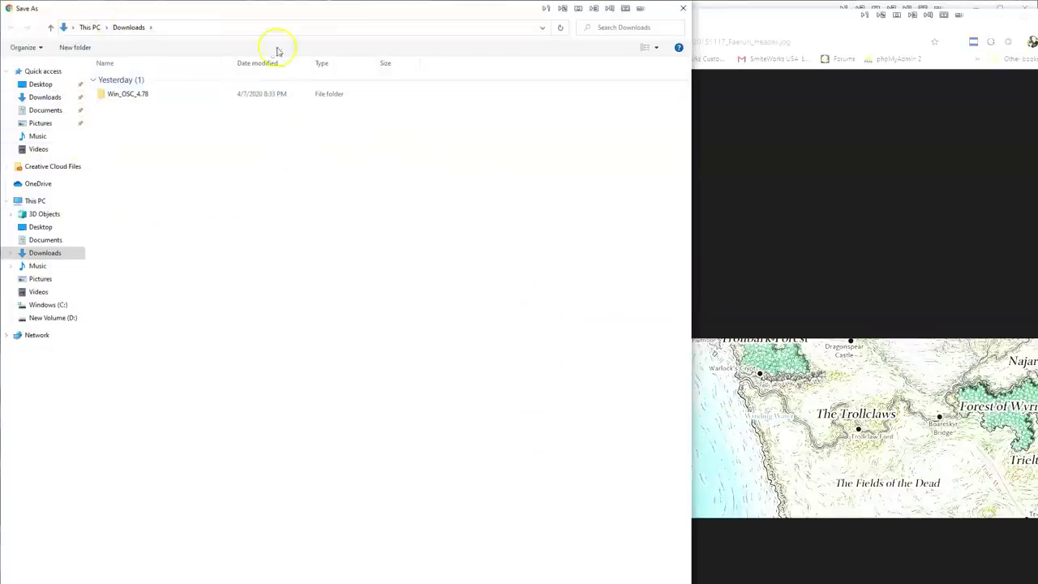
# - Copy the path of the Weekly LMOP Game campaign's images folder from Explorer
pyautogui.moveTo(246, 7); pyautogui.dragTo(255, 395)
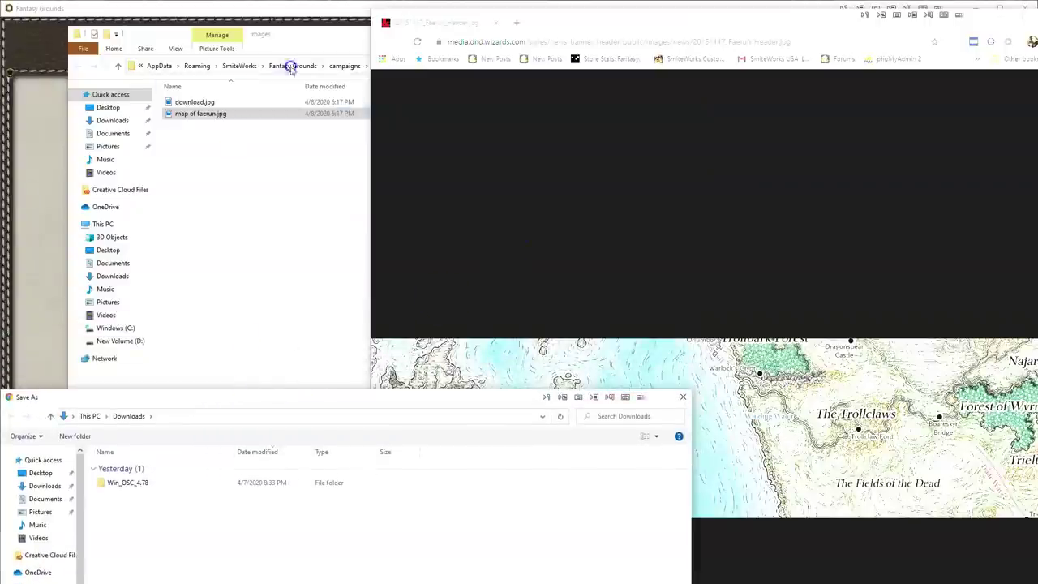
pyautogui.click(343, 65)
pyautogui.click(498, 65)
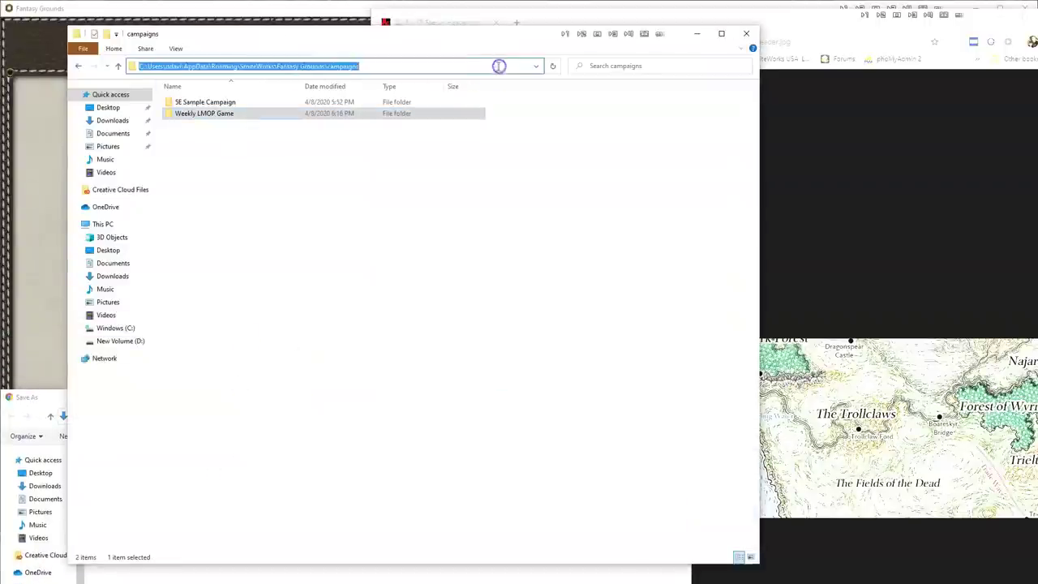
pyautogui.doubleClick(213, 113)
pyautogui.click(512, 65)
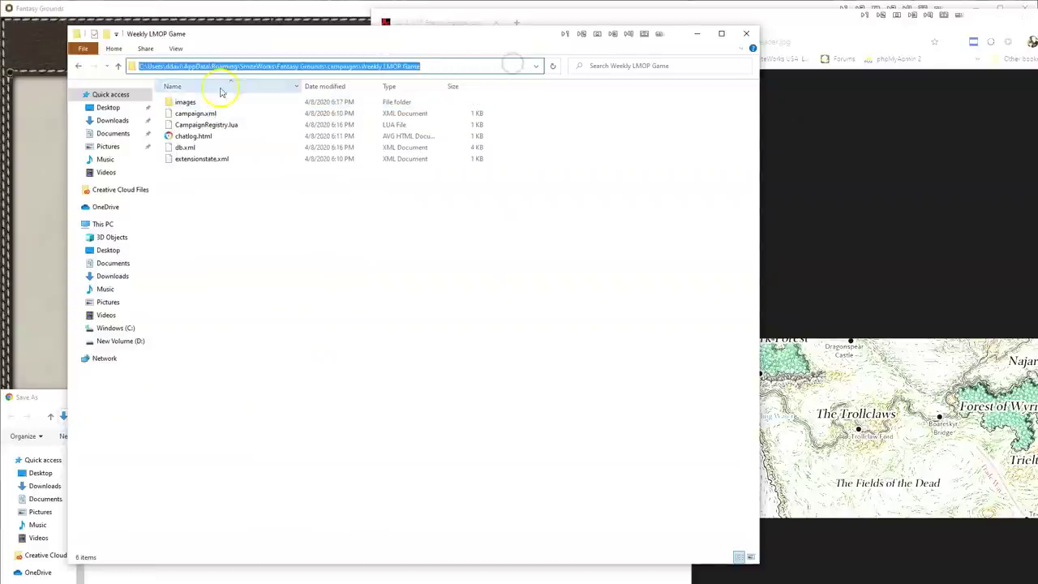
pyautogui.doubleClick(185, 103)
pyautogui.click(509, 63)
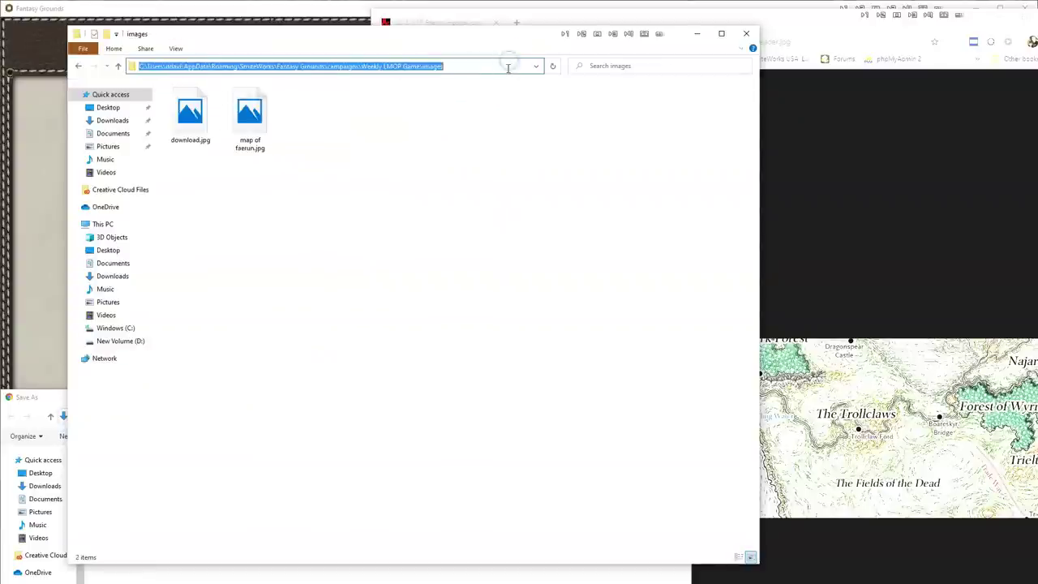
pyautogui.hotkey('alt', 'Tab')
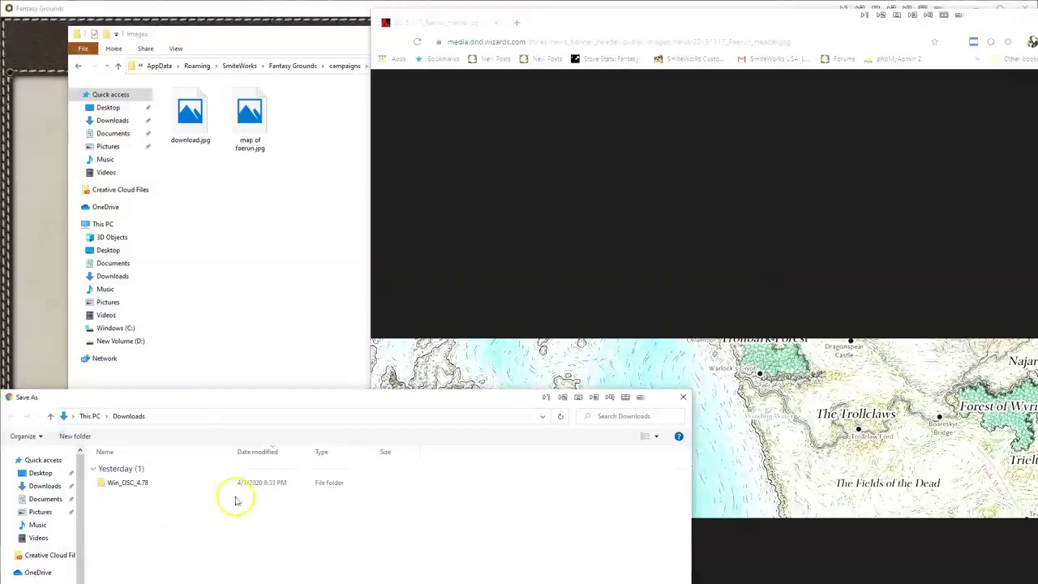
# - Save 20151117_Faerun_Header.jpg into that images folder by pasting its path as the location
pyautogui.click(180, 415)
pyautogui.write('C:\\Users\\ddavi\\AppData\\Roaming\\SmiteWorks\\Fantasy Grounds\\campaigns\\Weekly LMOP Game\\images')
pyautogui.press('Return')
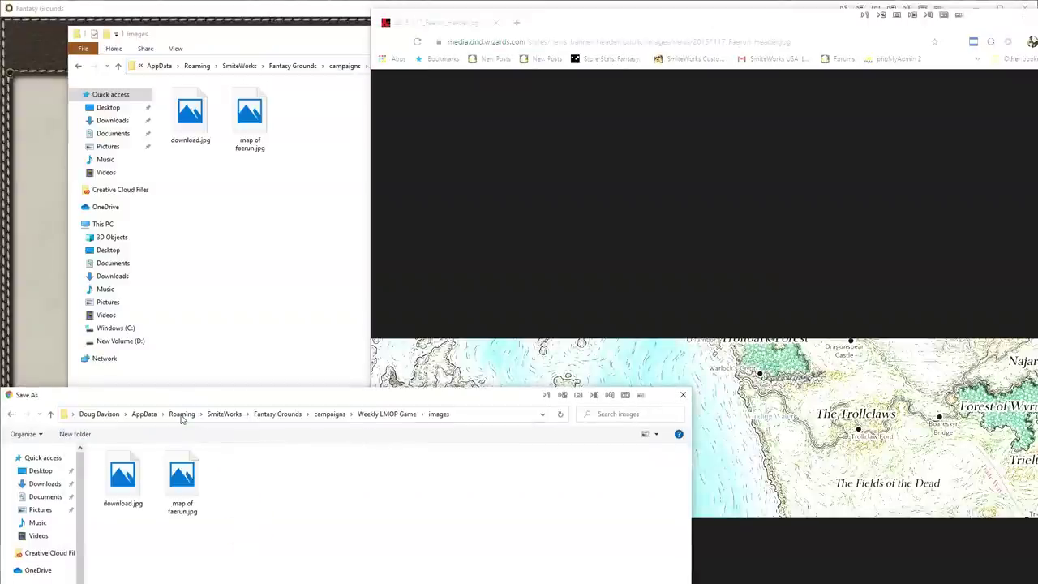
pyautogui.moveTo(195, 395); pyautogui.dragTo(322, 136)
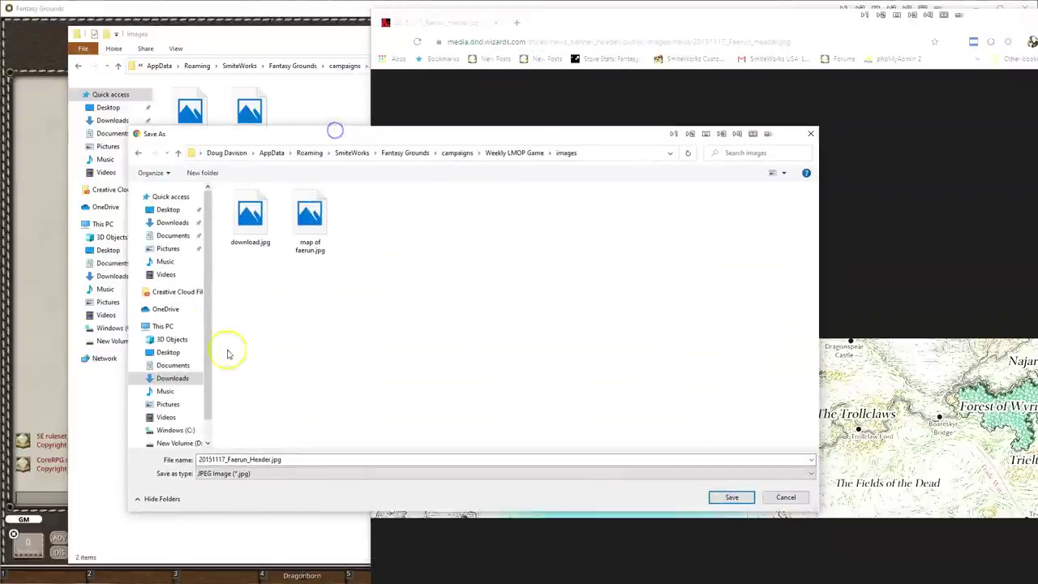
pyautogui.click(732, 498)
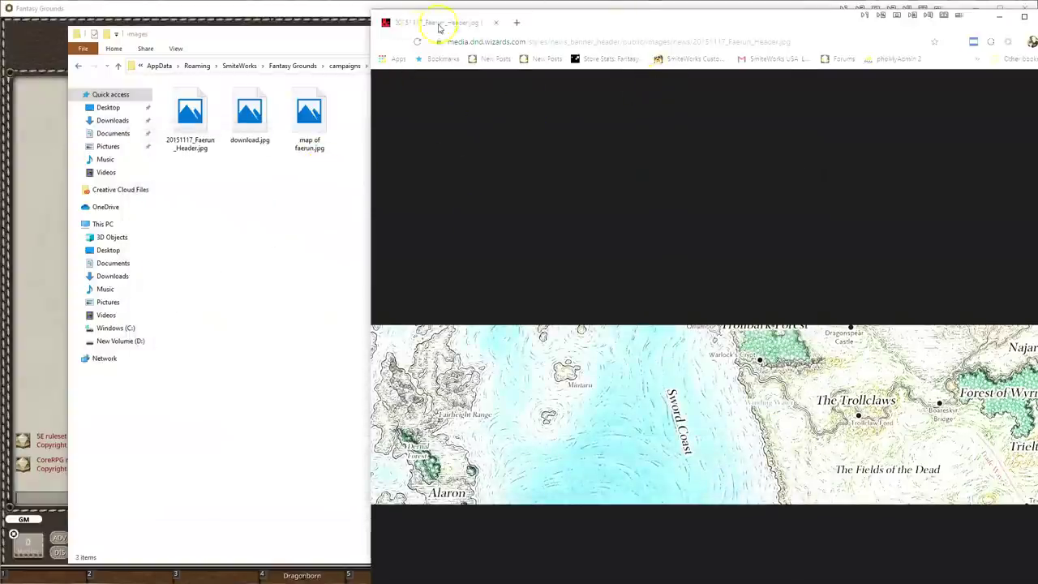
# - Preview the Random Map #4 dungeon image from the search results and choose Save image as
pyautogui.click(494, 23)
pyautogui.click(805, 65)
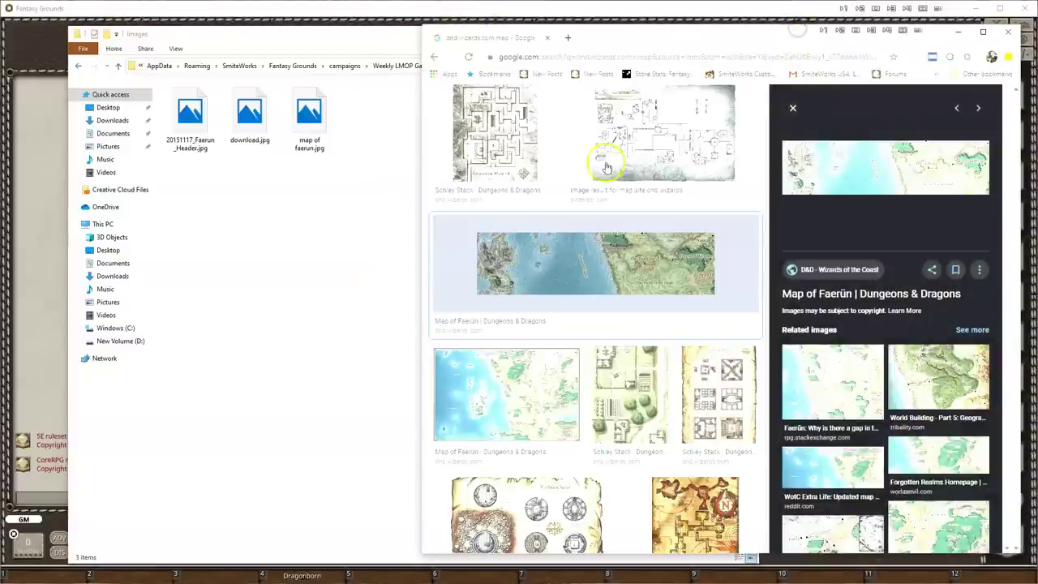
pyautogui.click(514, 127)
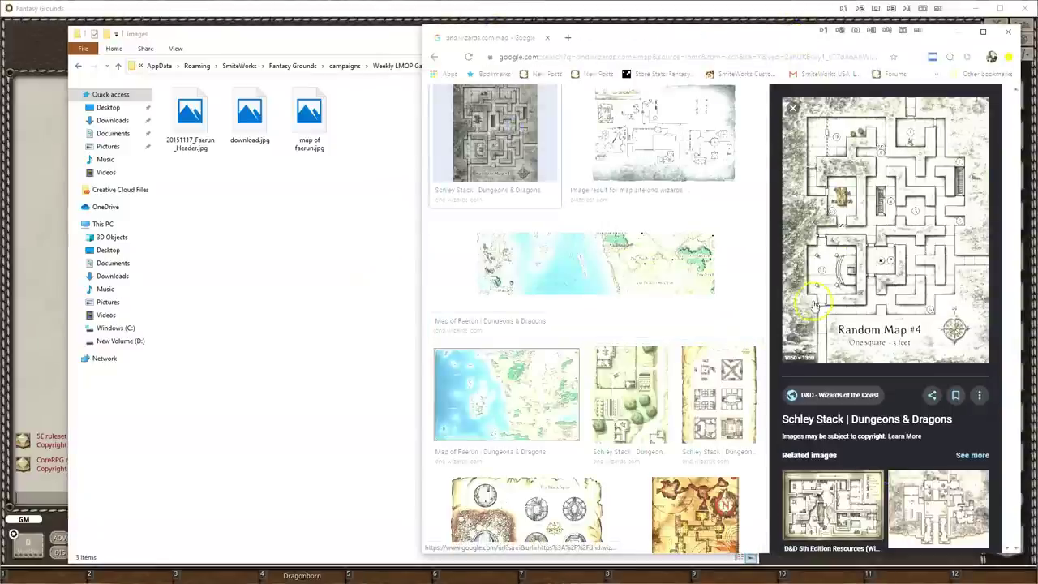
pyautogui.rightClick(837, 261)
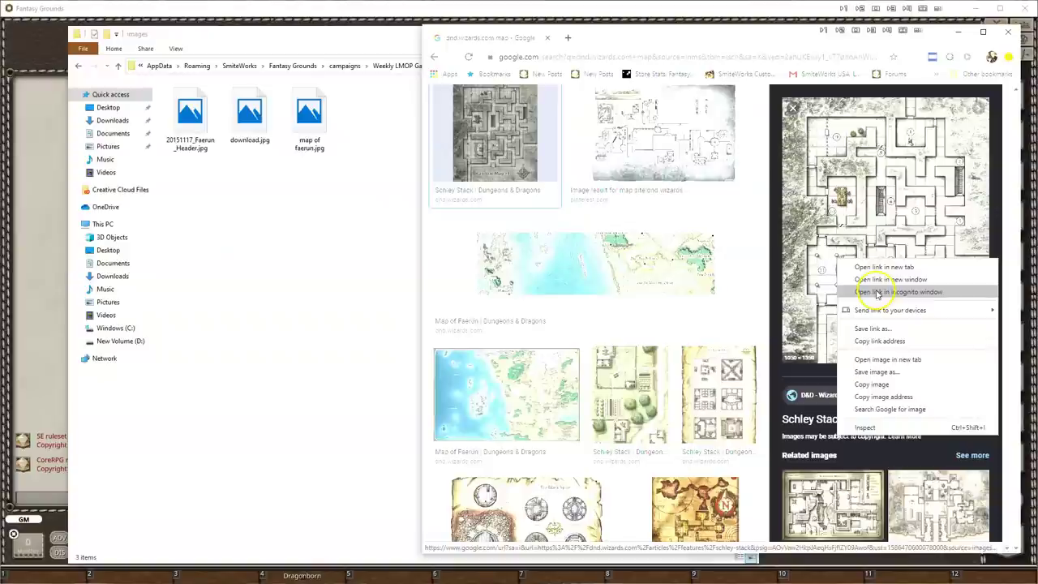
pyautogui.click(865, 372)
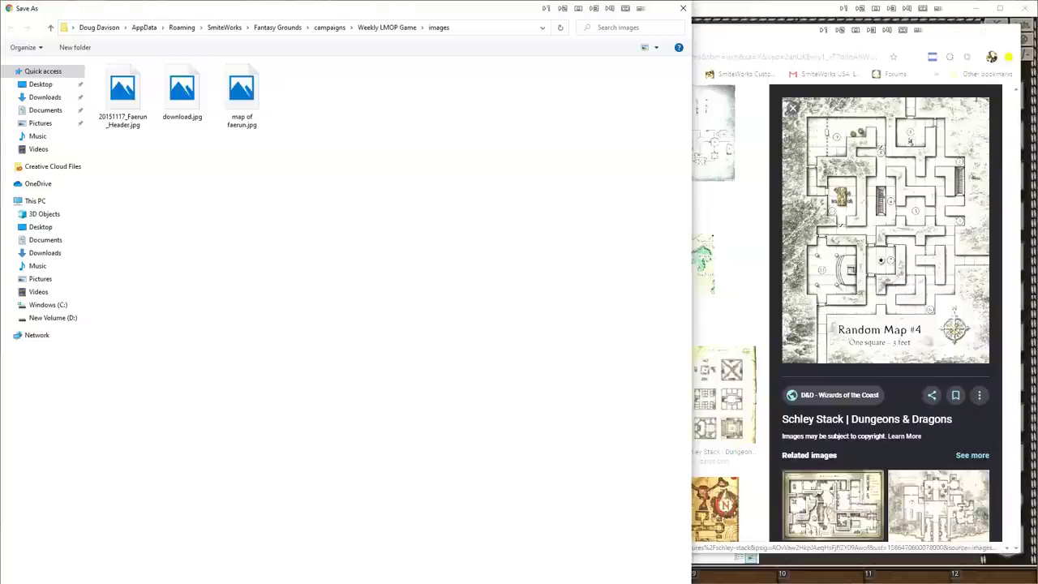
# - Save the dungeon map, then delete download.jpg and map of faerun.jpg from the images folder
pyautogui.press('Return')
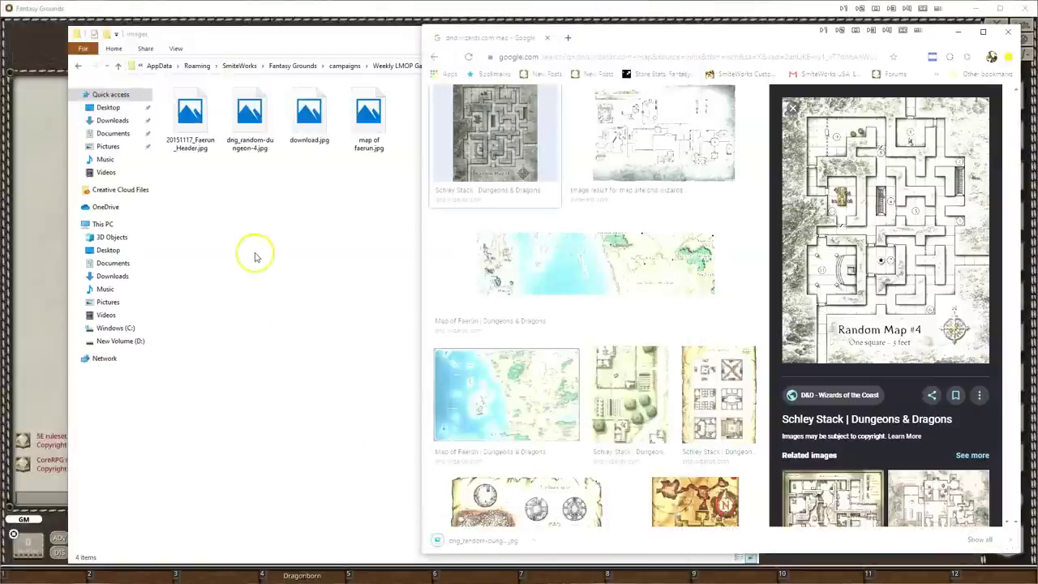
pyautogui.moveTo(434, 178); pyautogui.dragTo(298, 116)
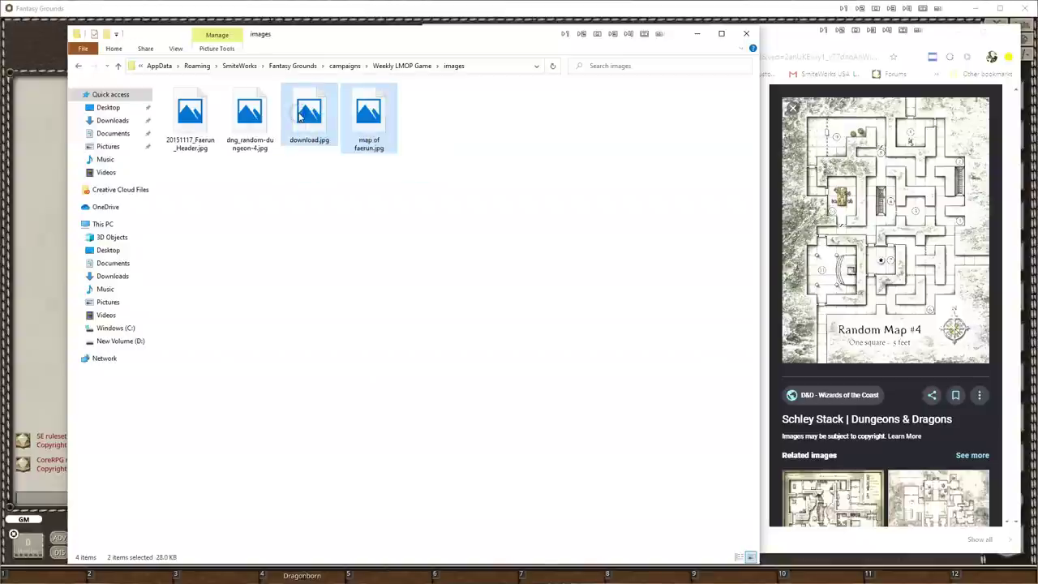
pyautogui.press('Delete')
# - Rename the two maps to dungeon.jpg and Faerun.jpg and close the folder
pyautogui.click(259, 112)
pyautogui.click(260, 112)
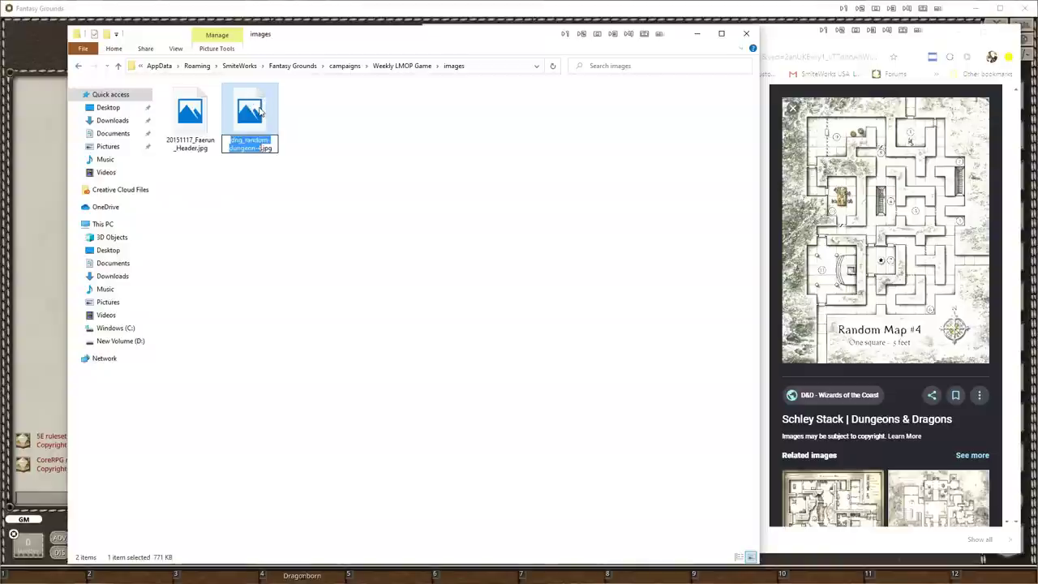
pyautogui.write('dungeon')
pyautogui.press('Return')
pyautogui.click(193, 116)
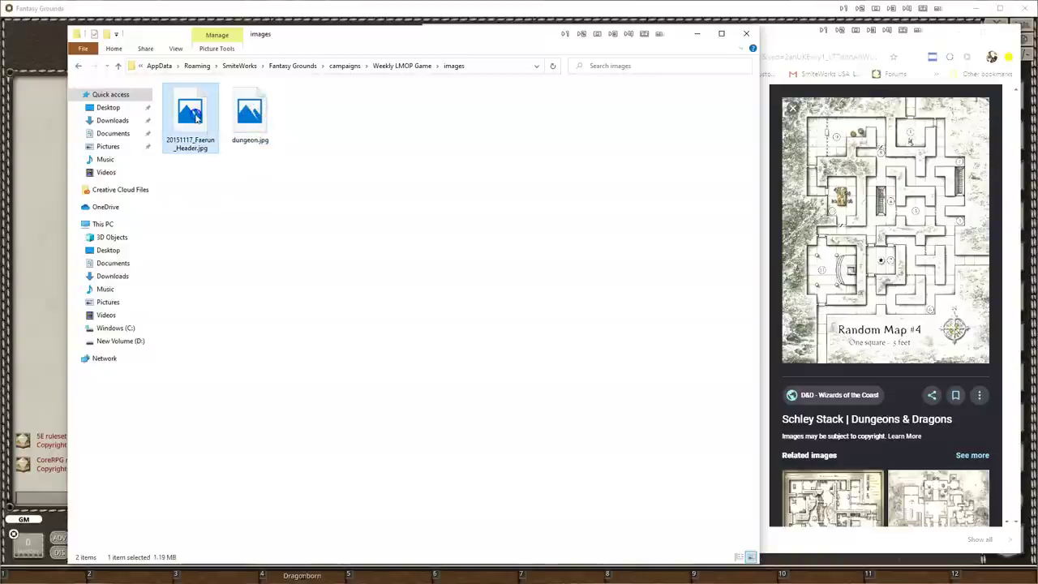
pyautogui.press('F2')
pyautogui.write('Faerun')
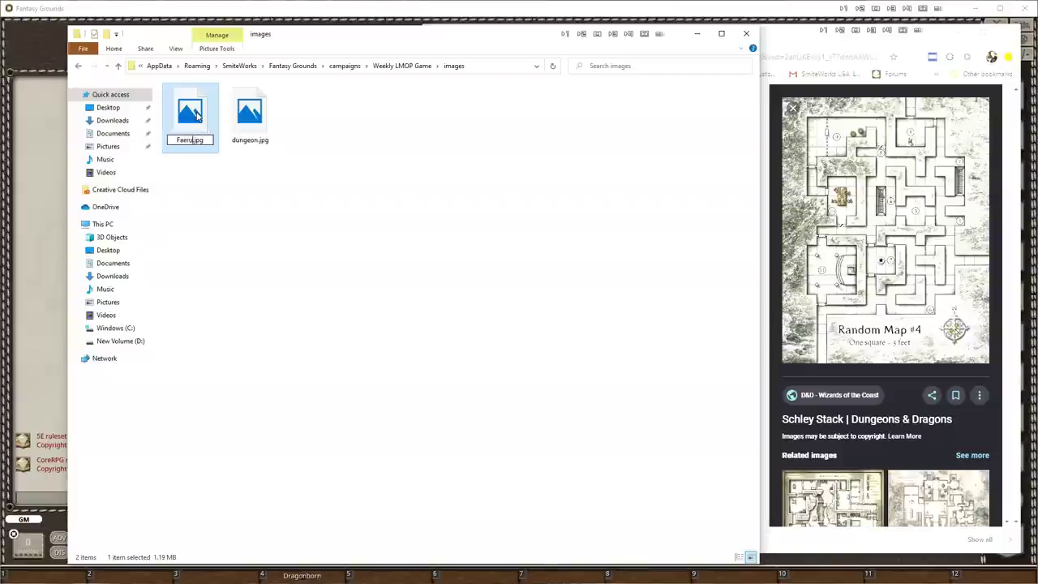
pyautogui.press('Return')
pyautogui.click(746, 34)
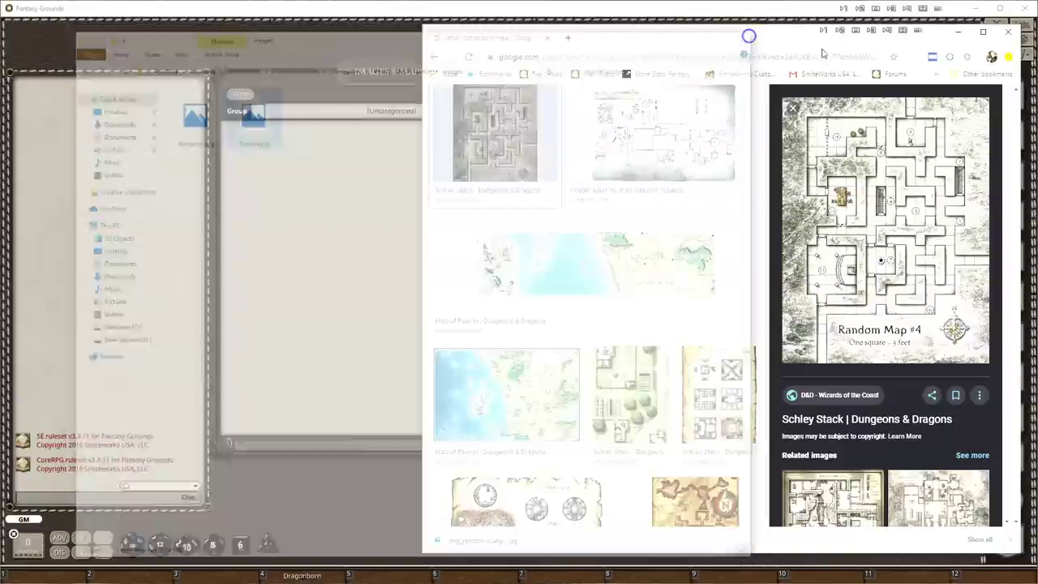
# - Close Chrome and browse the Assets window's Images to the Campaign folder
pyautogui.click(1009, 32)
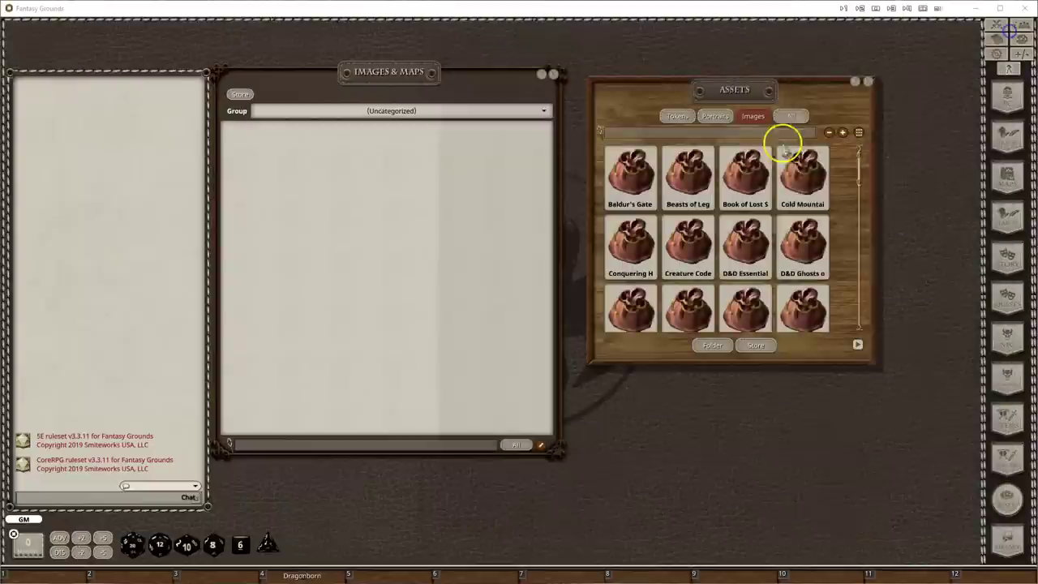
pyautogui.click(719, 116)
pyautogui.click(754, 117)
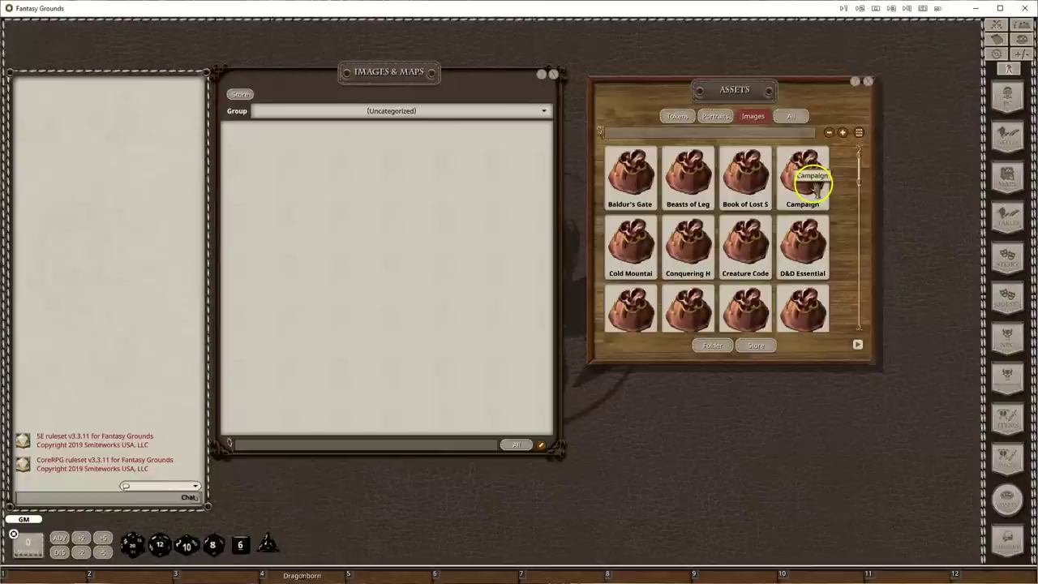
pyautogui.click(715, 116)
pyautogui.click(754, 116)
pyautogui.click(801, 172)
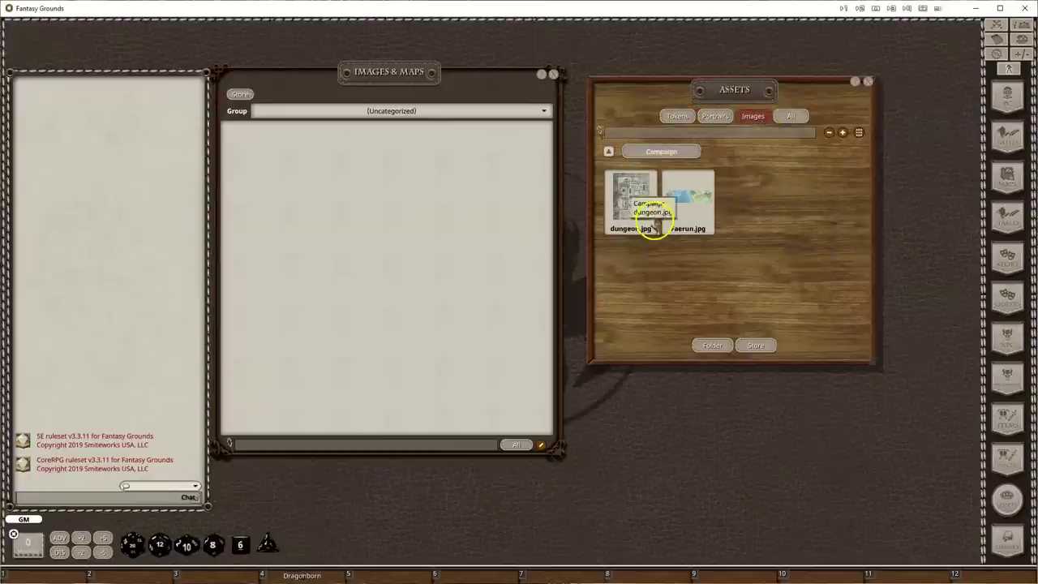
# - Drag Faerun.jpg and dungeon.jpg into the Images & Maps list
pyautogui.moveTo(685, 203); pyautogui.dragTo(462, 206)
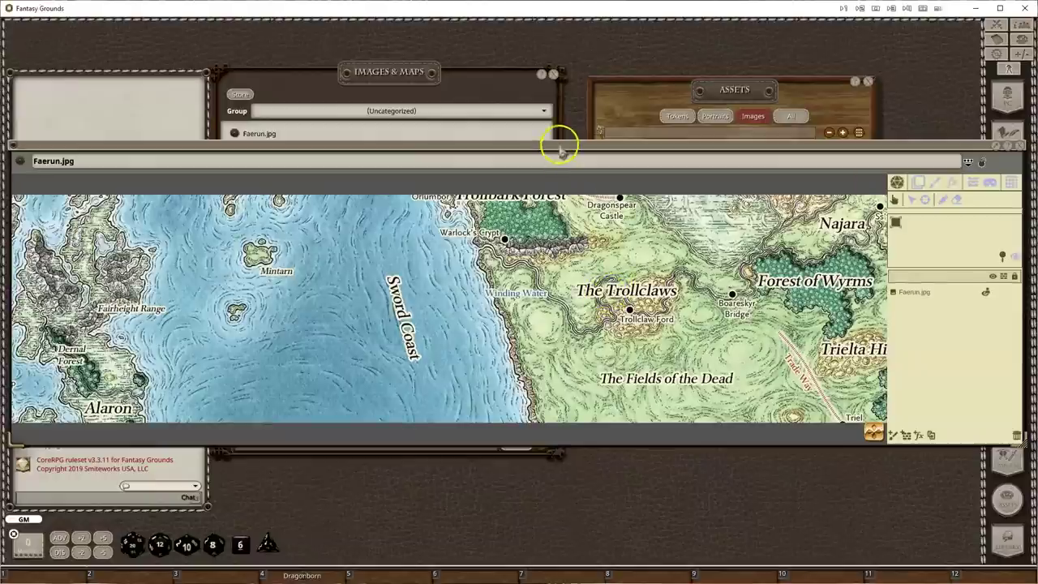
pyautogui.moveTo(557, 143); pyautogui.dragTo(571, 271)
pyautogui.moveTo(618, 188); pyautogui.dragTo(470, 243)
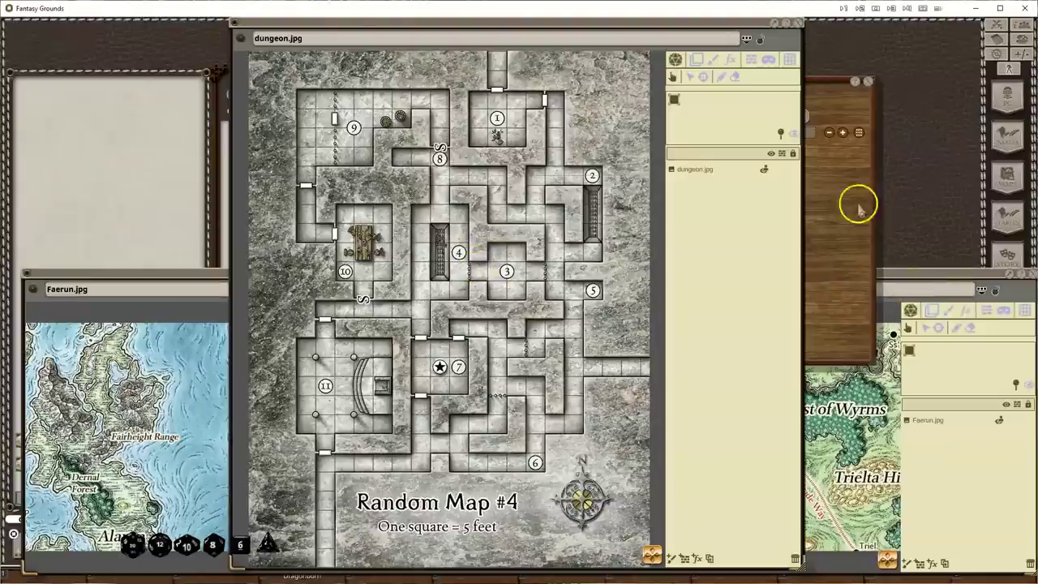
# - Close the assets panel, resize and reposition the Faerun map, and pan it to the Trollclaws
pyautogui.click(865, 82)
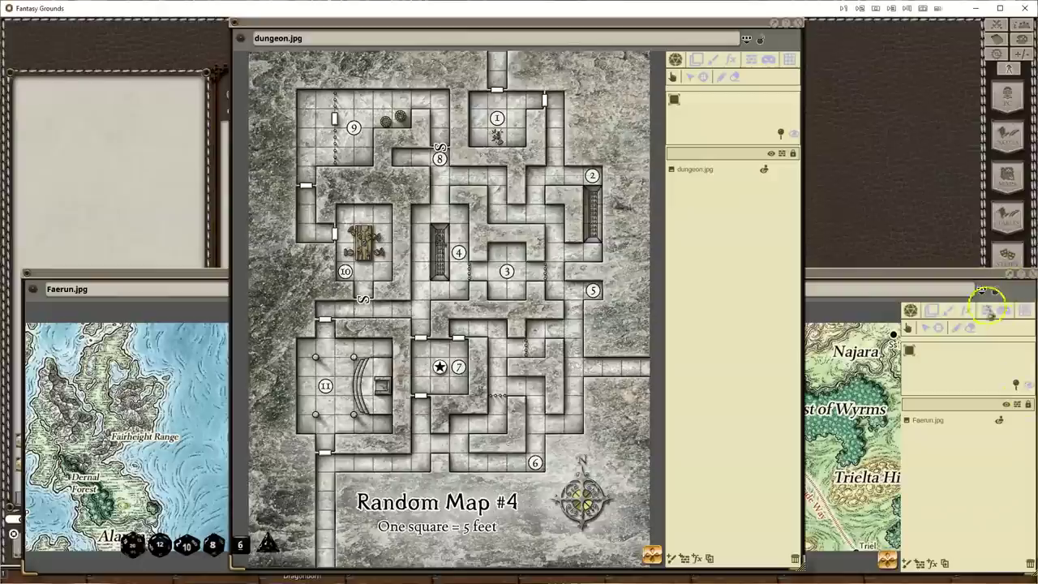
pyautogui.moveTo(933, 275); pyautogui.dragTo(873, 142)
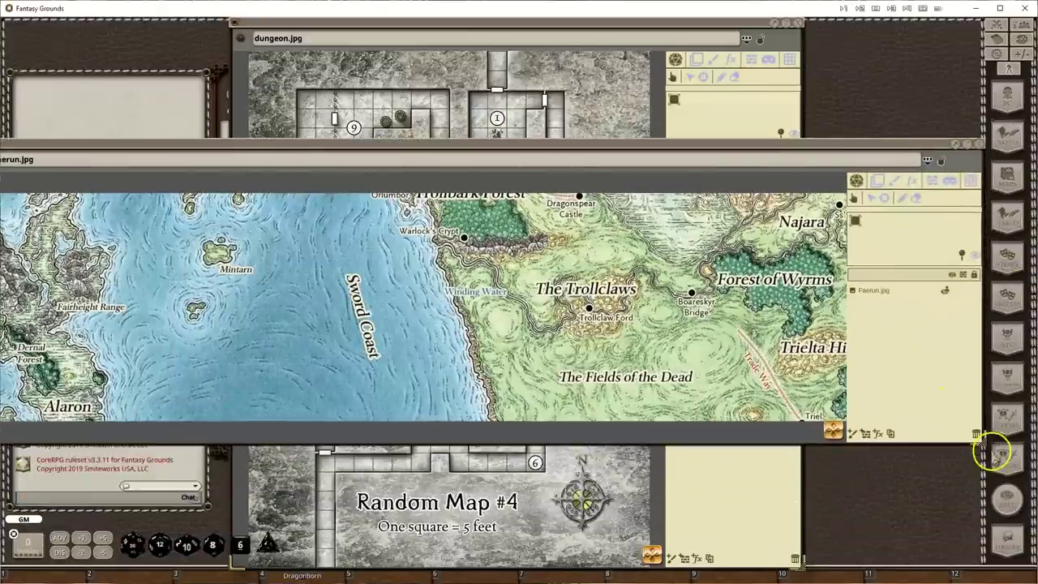
pyautogui.moveTo(992, 445); pyautogui.dragTo(359, 556)
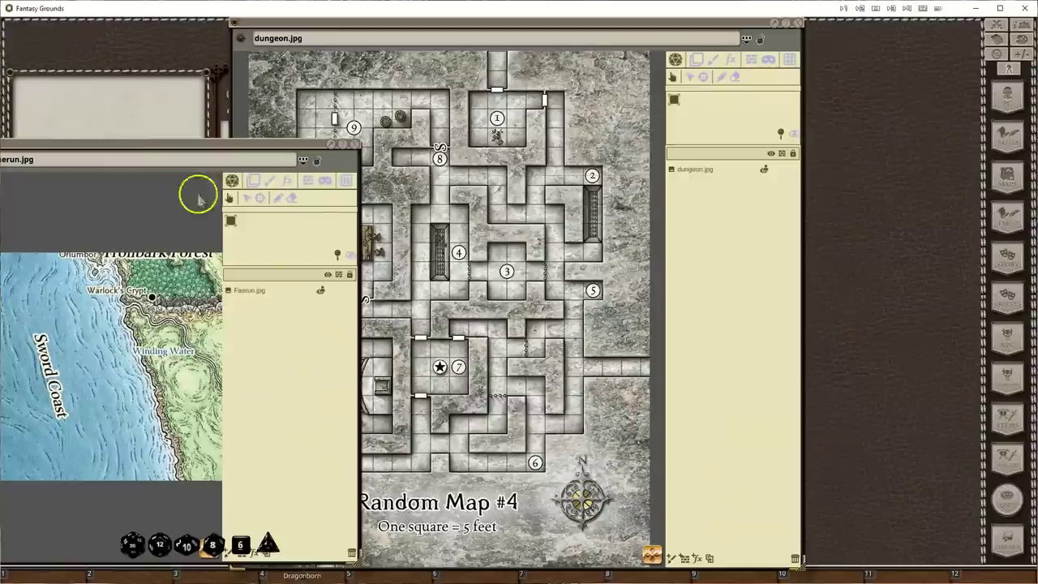
pyautogui.moveTo(194, 150); pyautogui.dragTo(466, 69)
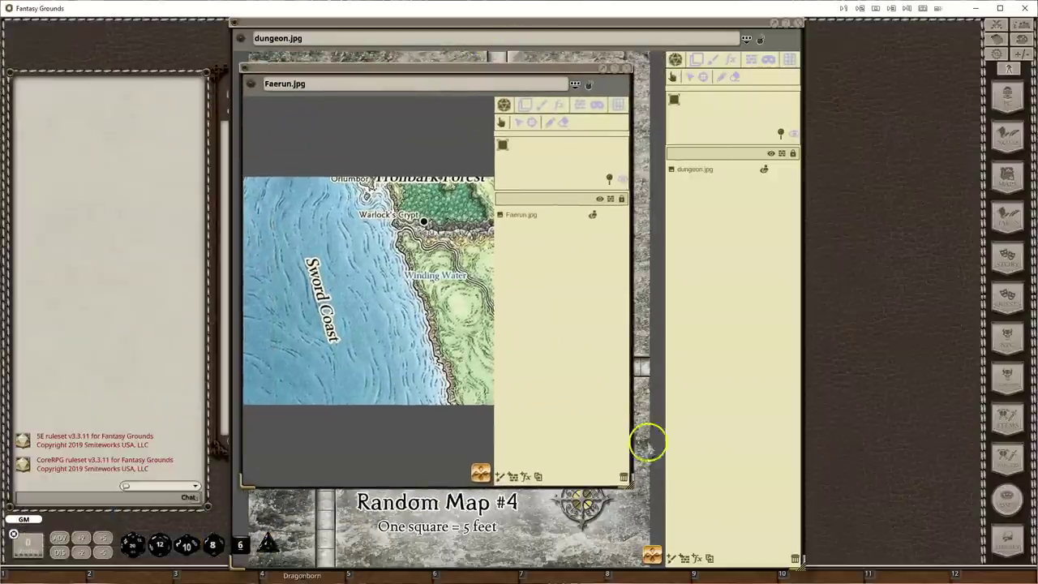
pyautogui.moveTo(631, 485); pyautogui.dragTo(608, 545)
pyautogui.scroll(2, 366, 317)
pyautogui.scroll(-1, 408, 337)
pyautogui.moveTo(420, 348); pyautogui.dragTo(119, 357)
pyautogui.scroll(3, 353, 329)
pyautogui.scroll(-3, 353, 329)
# - Use the map's quick menu, hide its tool panel, and close the Faerun map window
pyautogui.rightClick(392, 288)
pyautogui.click(349, 302)
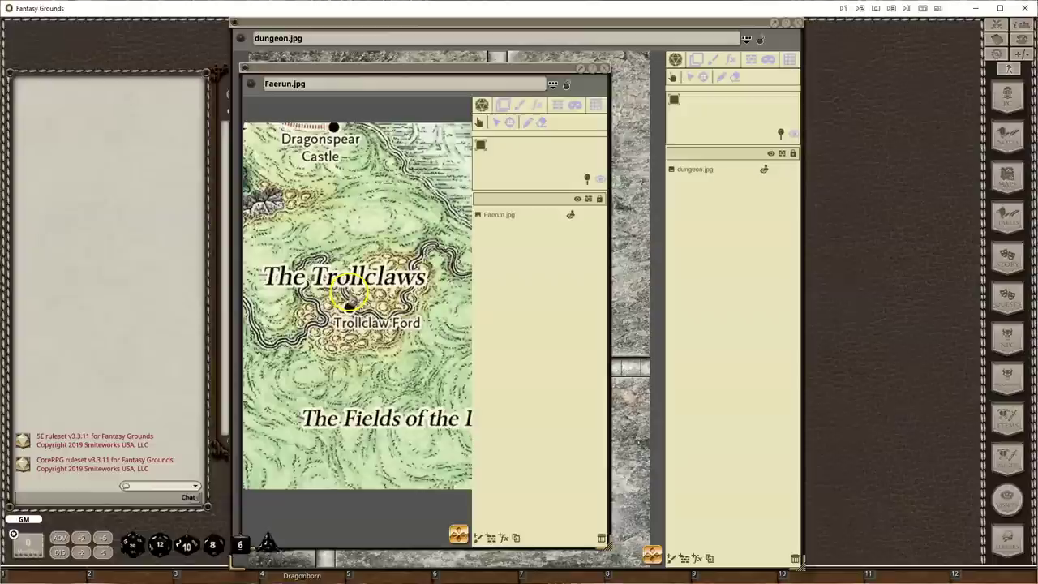
pyautogui.click(566, 85)
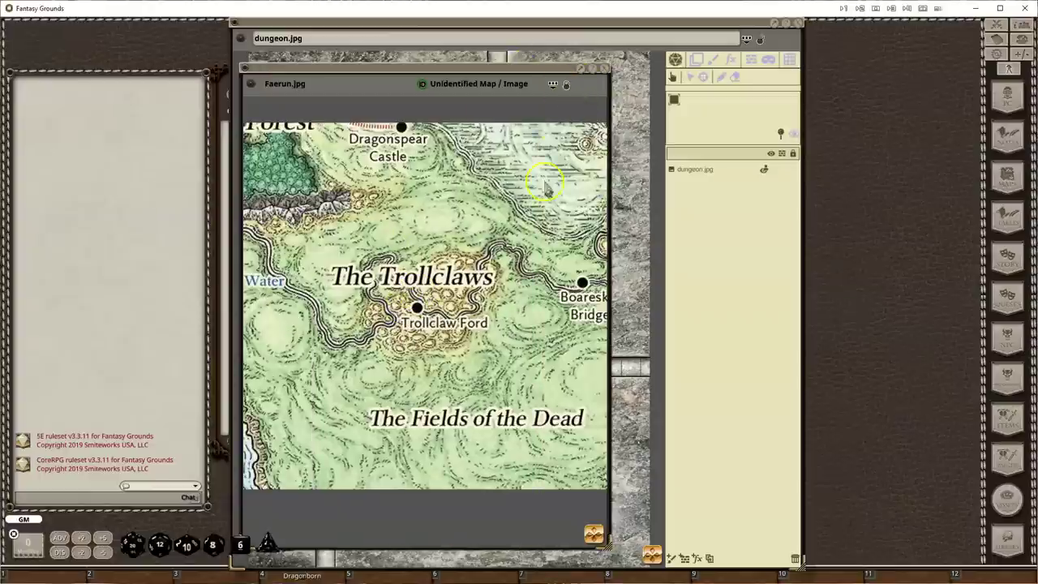
pyautogui.moveTo(473, 76); pyautogui.dragTo(580, 67)
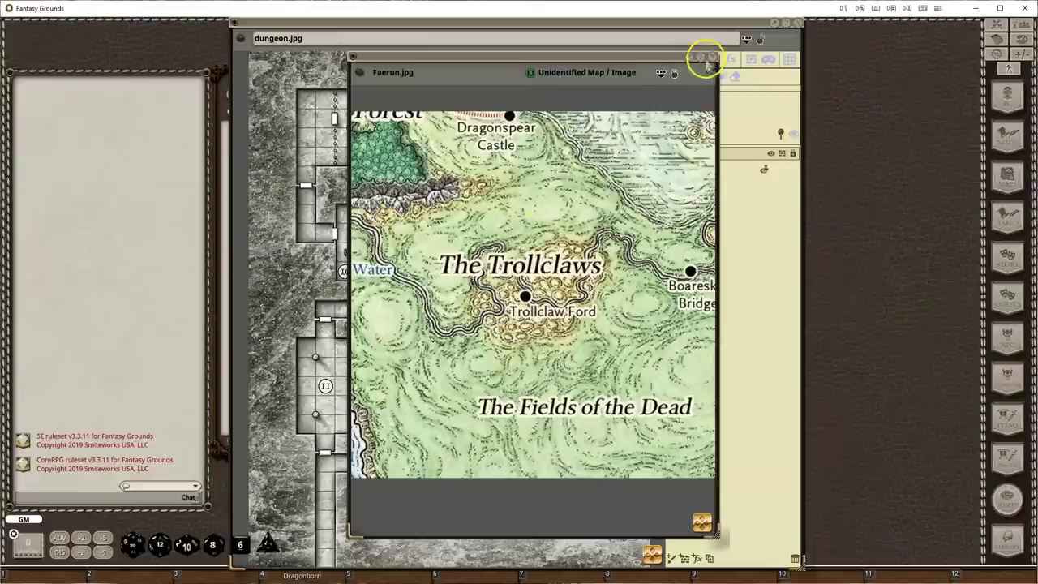
pyautogui.click(713, 59)
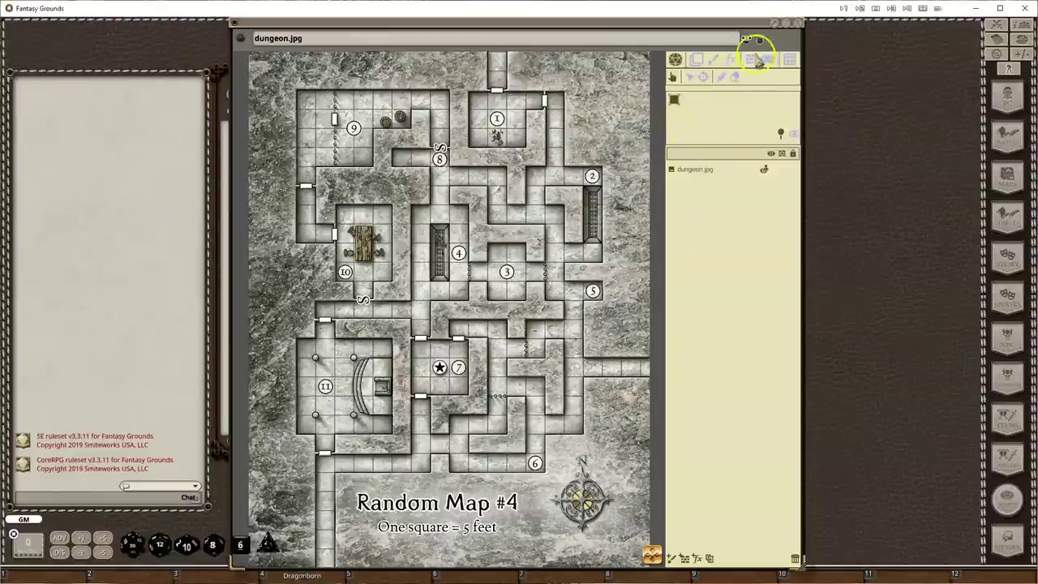
# - Set the dungeon map's grid by dragging one square, then make width and height 50.0
pyautogui.click(790, 60)
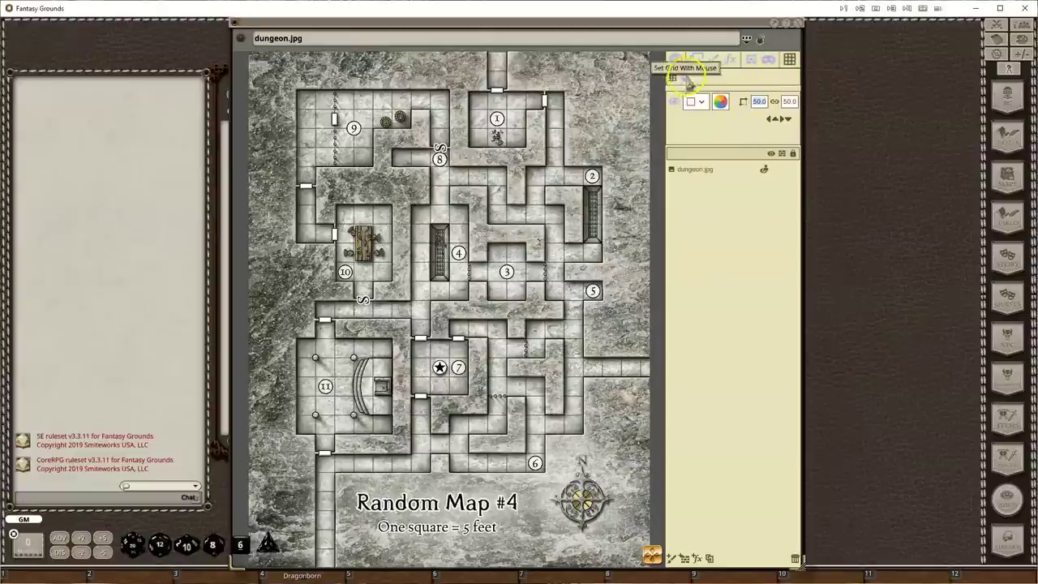
pyautogui.click(686, 79)
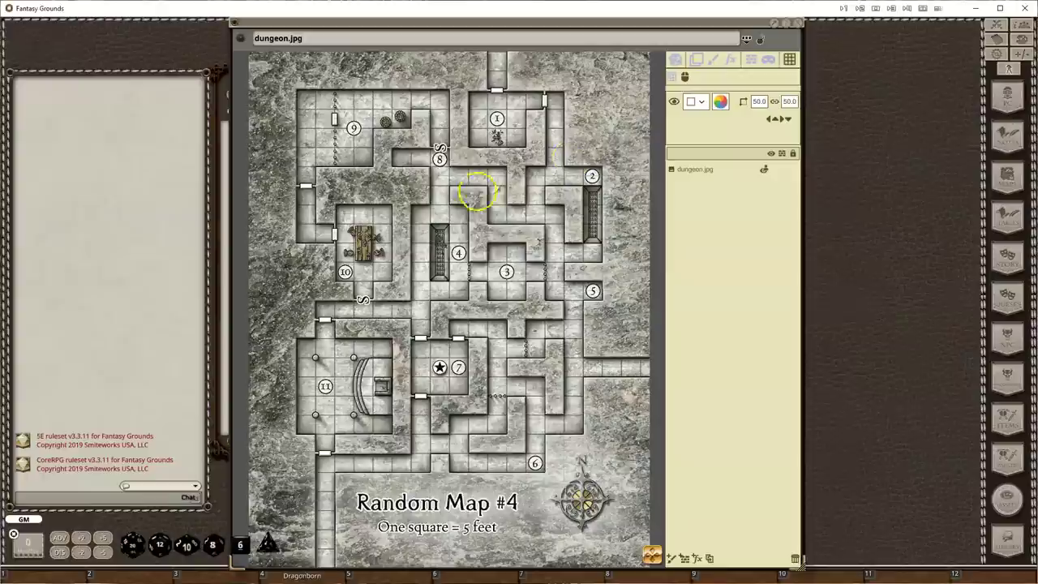
pyautogui.scroll(3, 523, 227)
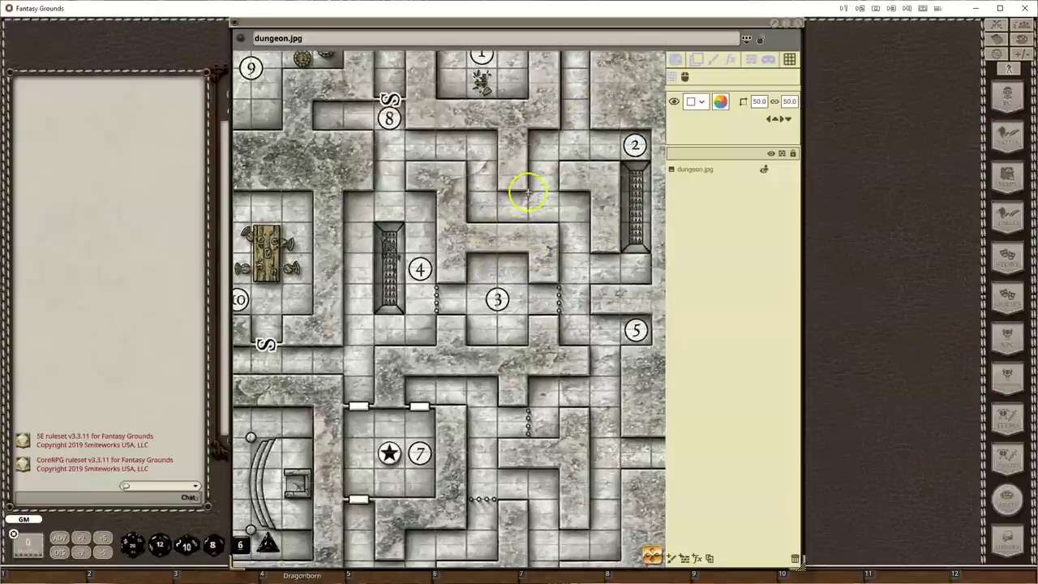
pyautogui.moveTo(527, 191); pyautogui.dragTo(560, 224)
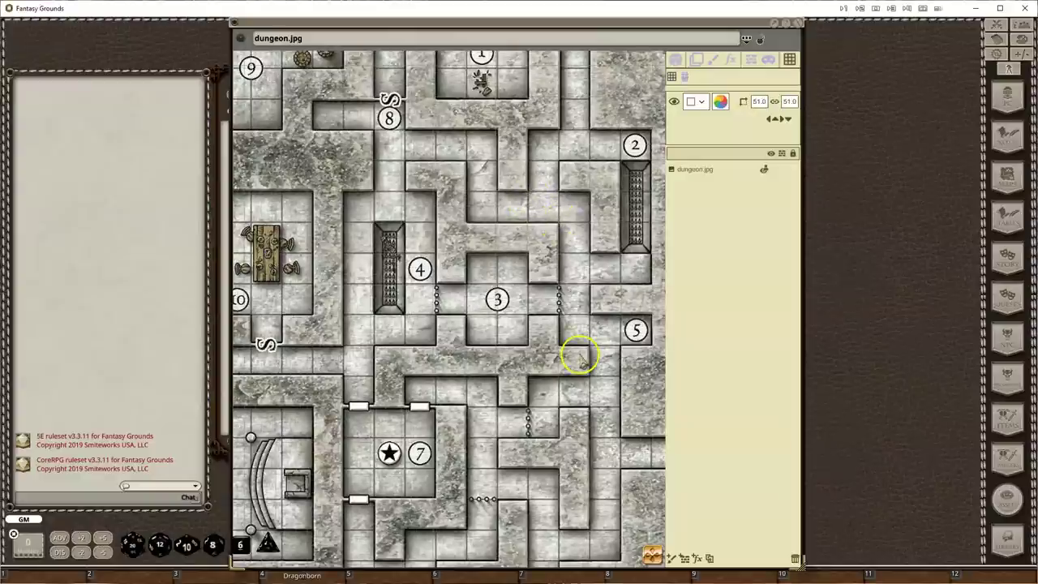
pyautogui.click(763, 101)
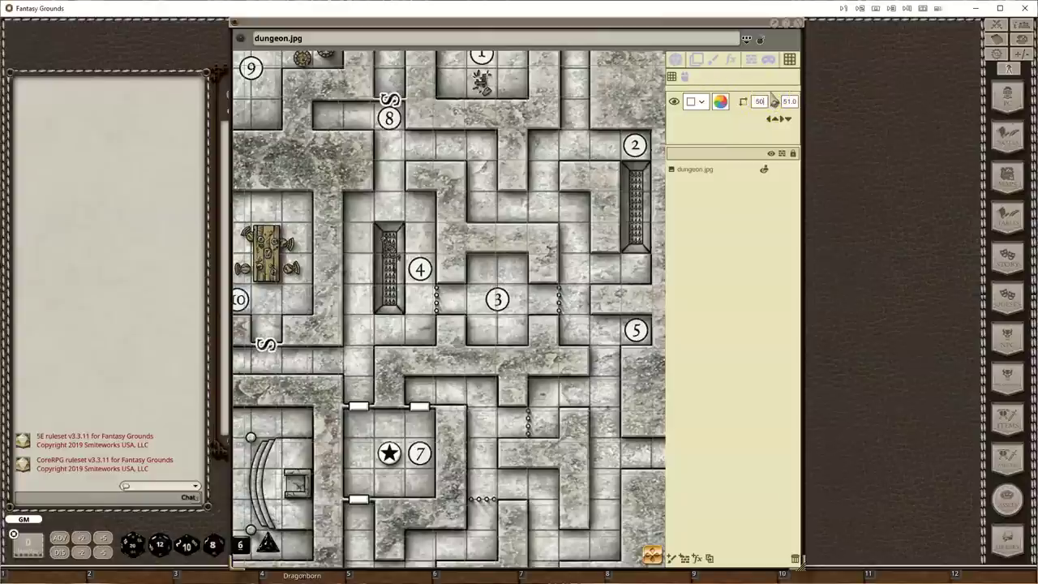
pyautogui.click(791, 103)
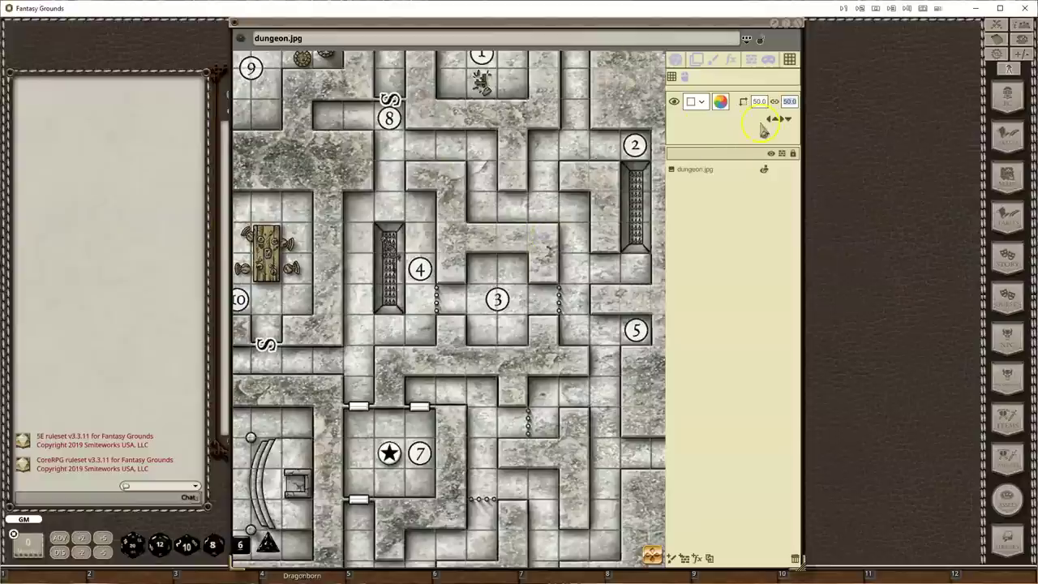
pyautogui.click(773, 121)
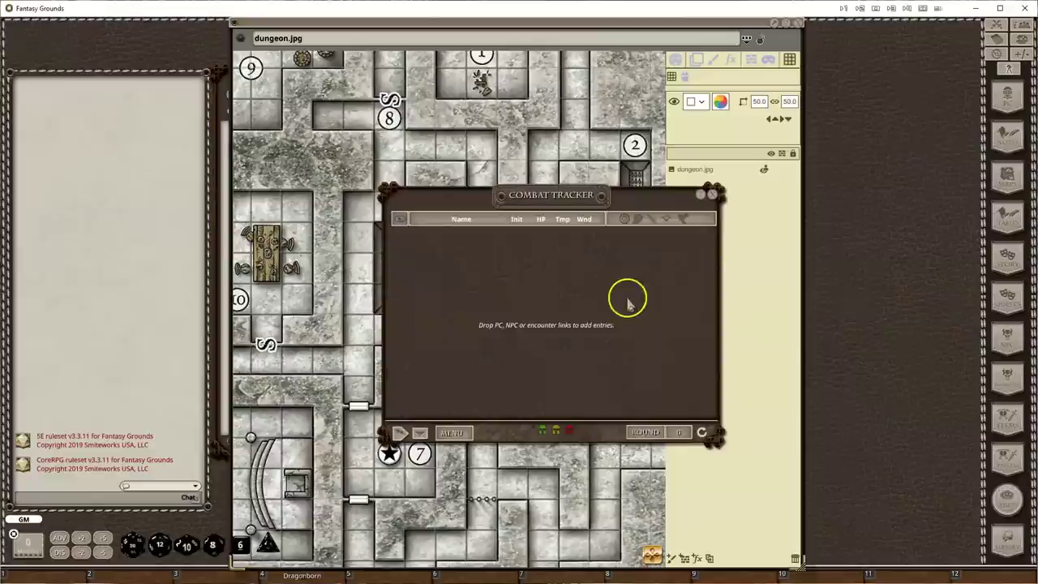
# - Create a new character sheet named Bob the Barbarian
pyautogui.moveTo(621, 301); pyautogui.dragTo(848, 274)
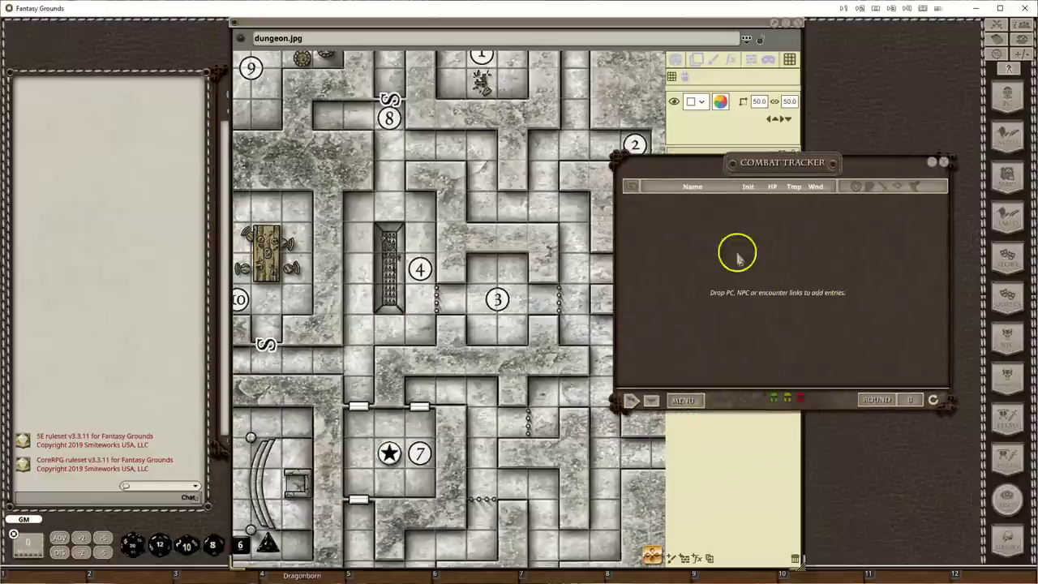
pyautogui.click(1006, 101)
pyautogui.click(659, 380)
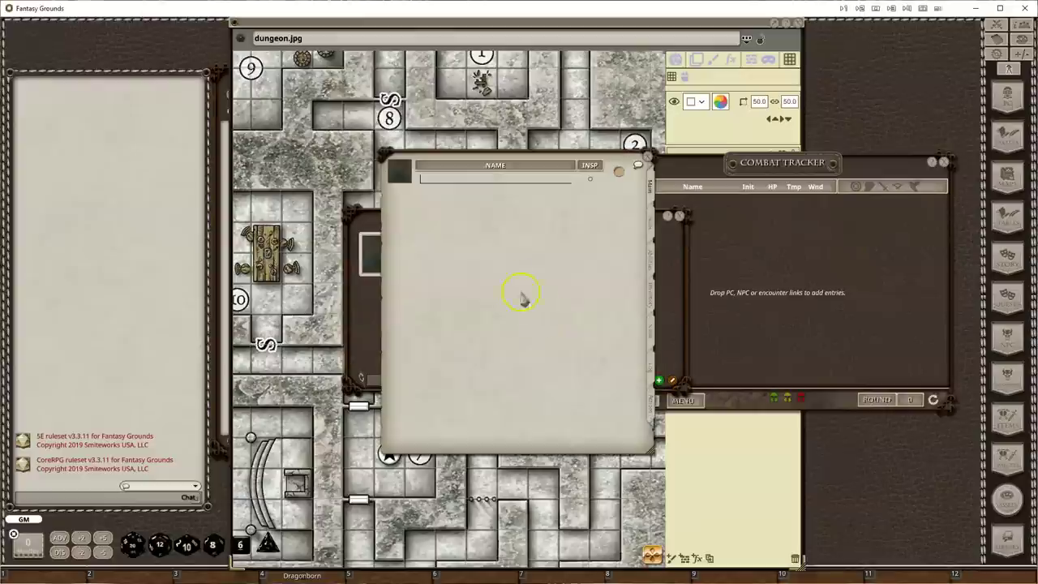
pyautogui.write('Bob the Barbarian')
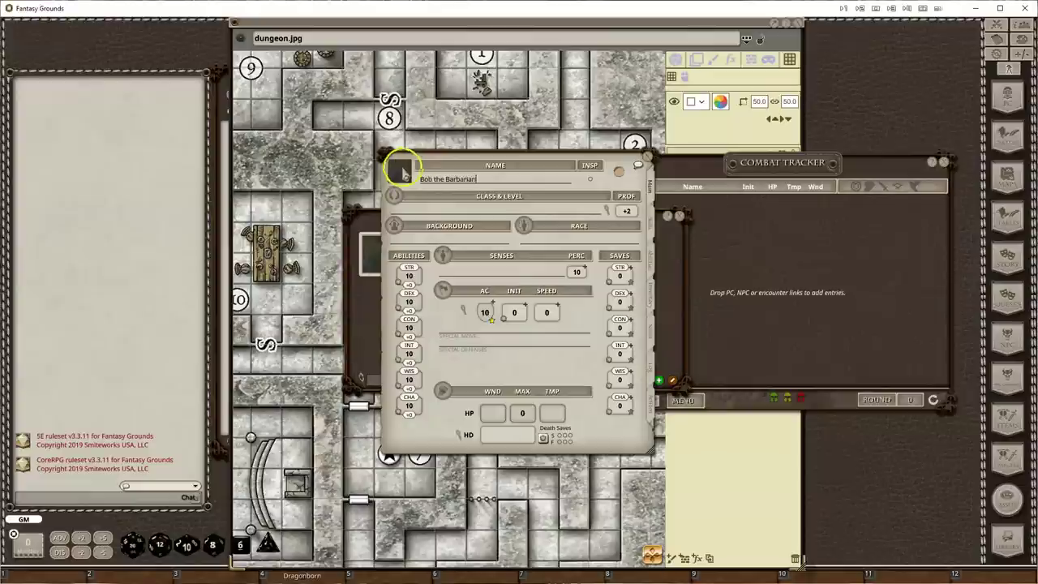
# - Give Bob the SmiteWorks half-orc male portrait, close his sheet, and add him to the Combat Tracker
pyautogui.click(403, 171)
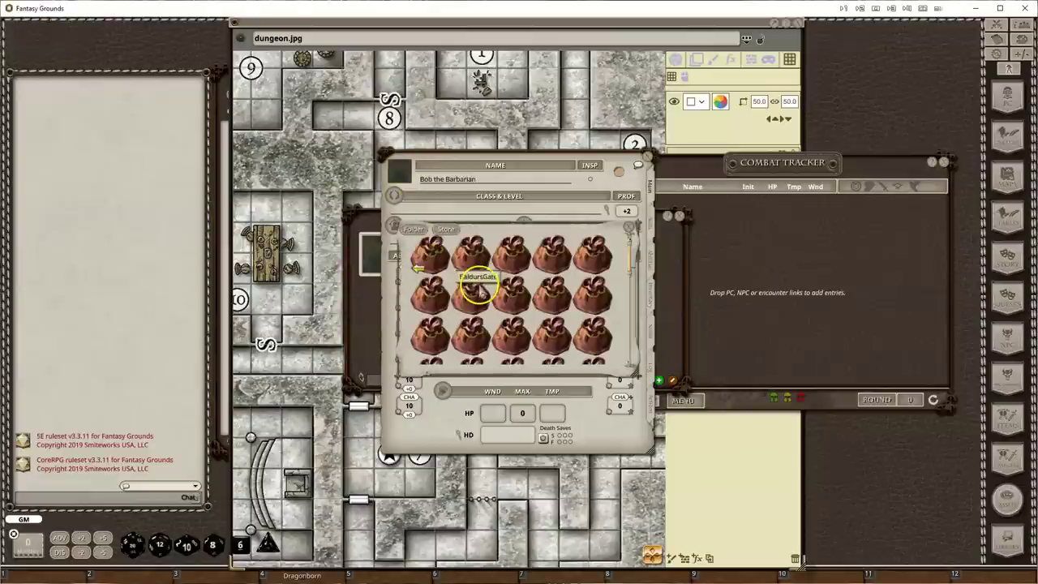
pyautogui.scroll(-3, 527, 300)
pyautogui.scroll(-1, 545, 339)
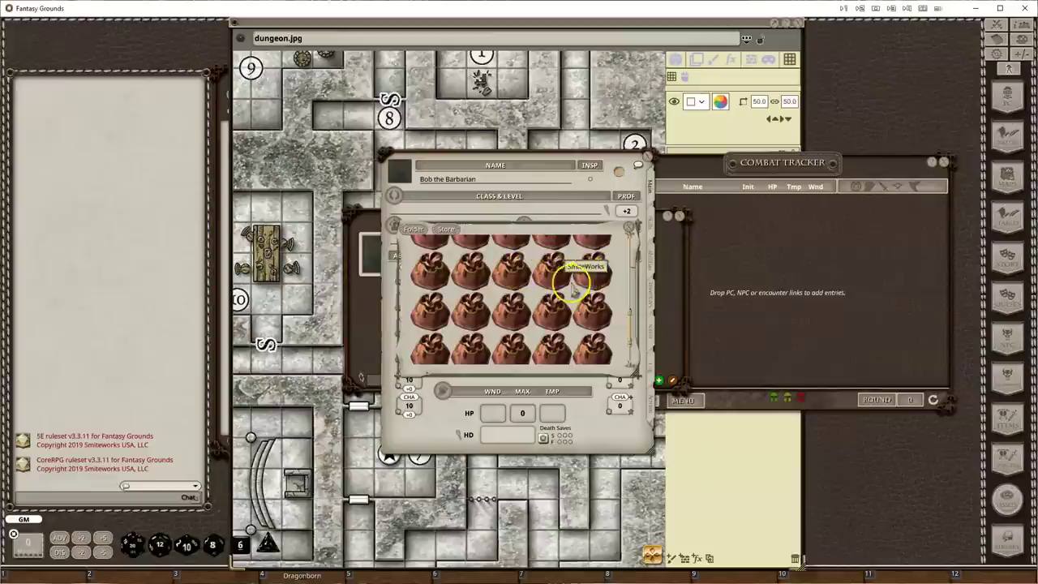
pyautogui.click(503, 313)
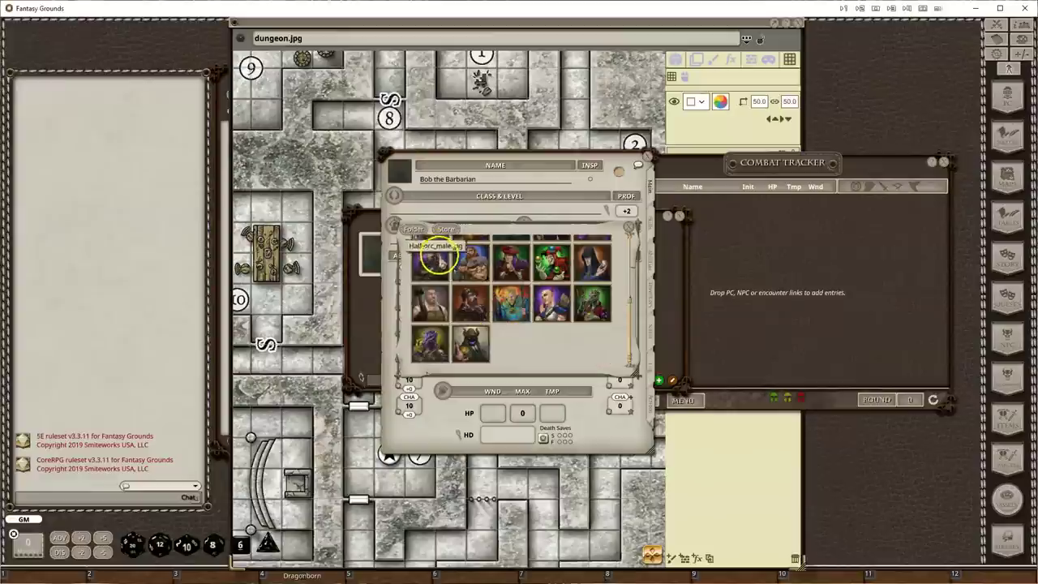
pyautogui.click(440, 261)
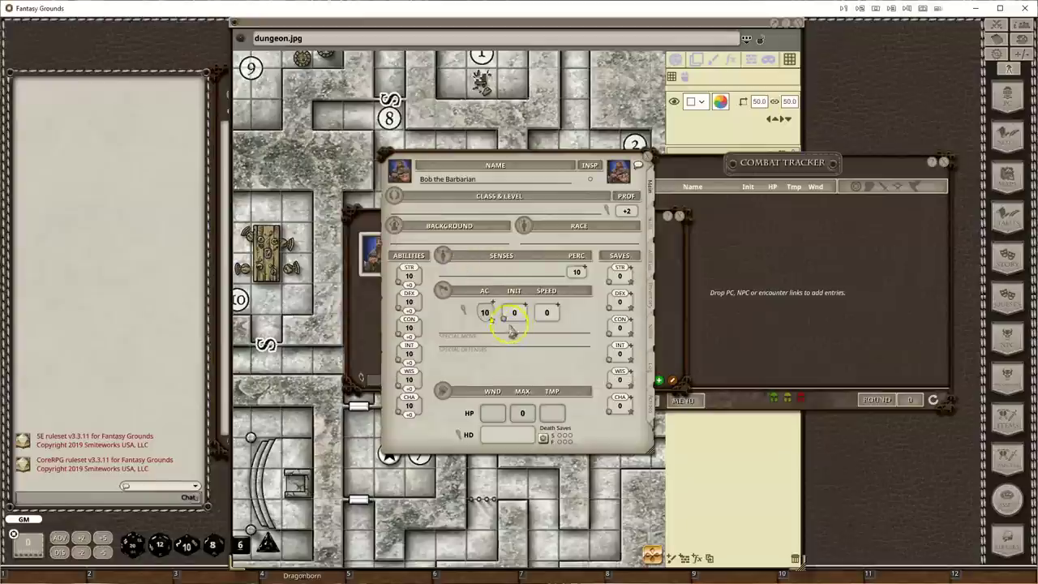
pyautogui.click(448, 211)
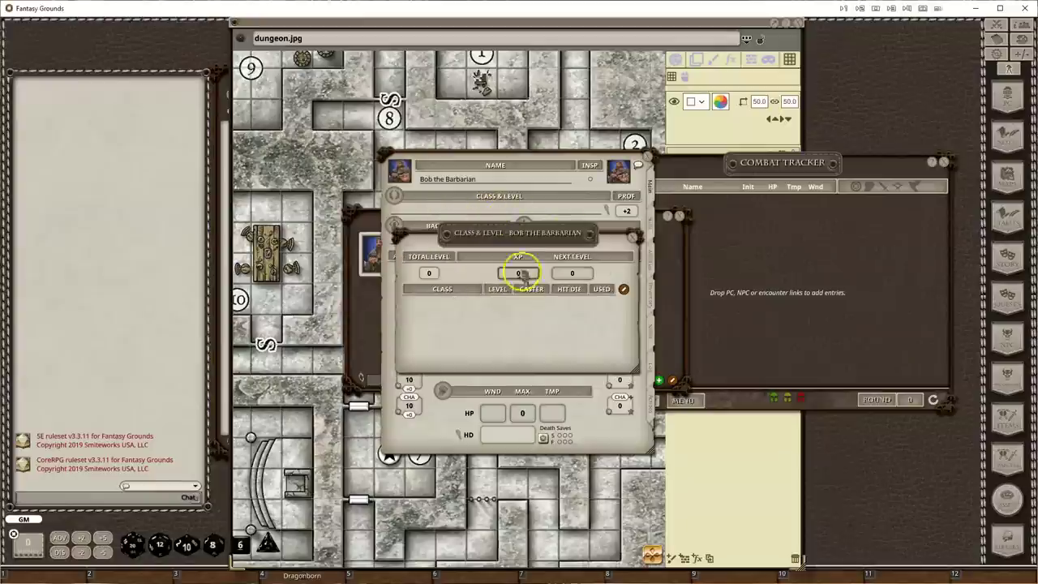
pyautogui.click(634, 236)
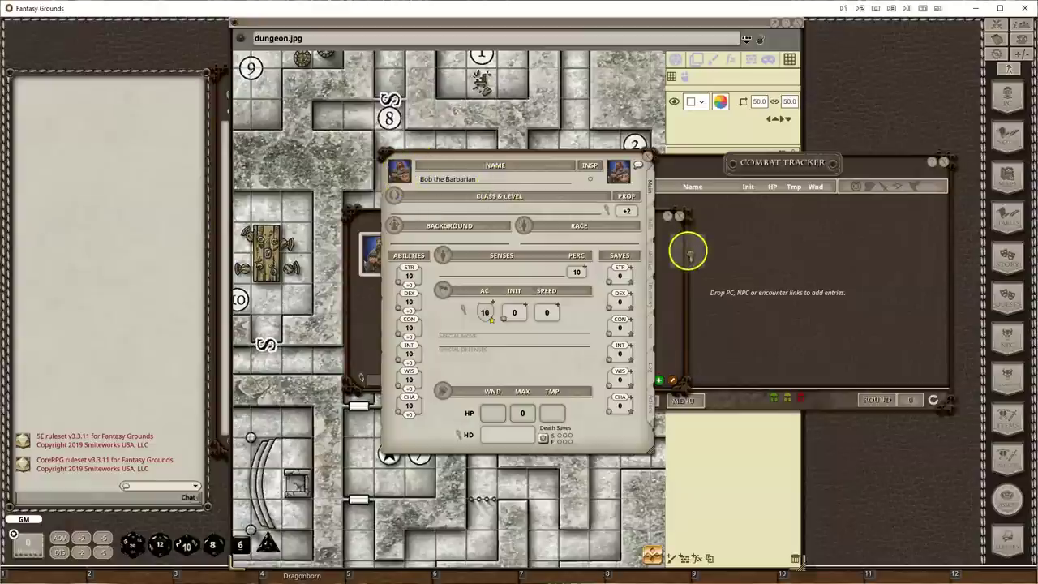
pyautogui.click(648, 156)
pyautogui.moveTo(390, 253); pyautogui.dragTo(758, 241)
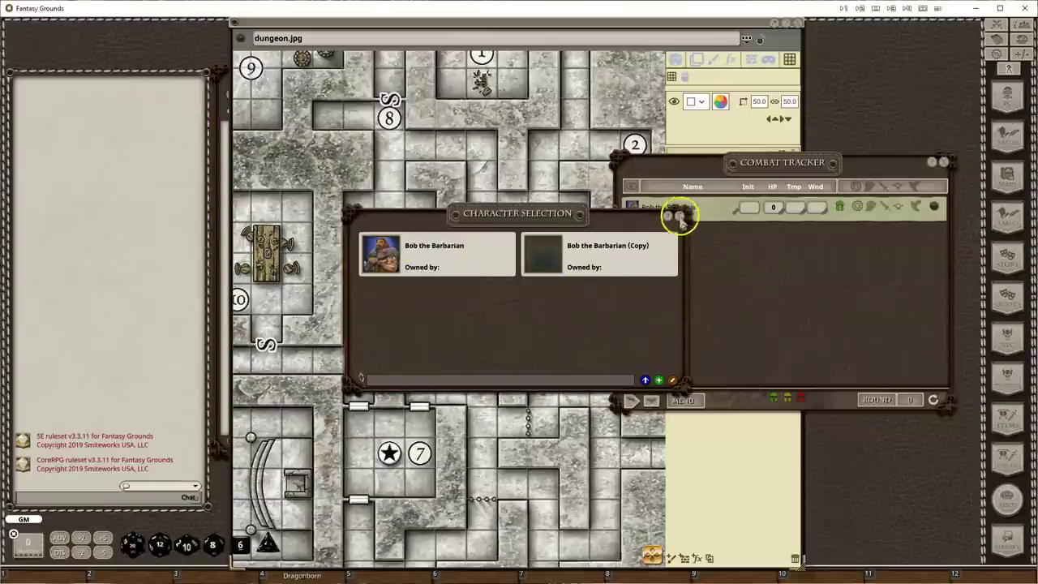
# - Place Bob's token from the Combat Tracker onto the dungeon map and move it in play mode
pyautogui.press('Escape')
pyautogui.moveTo(544, 211); pyautogui.dragTo(542, 209)
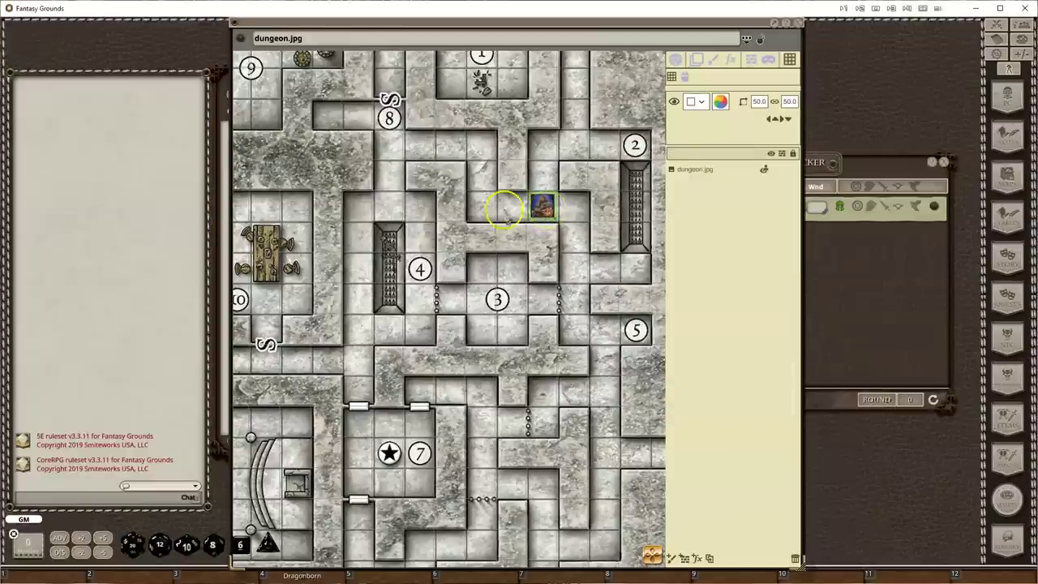
pyautogui.click(677, 61)
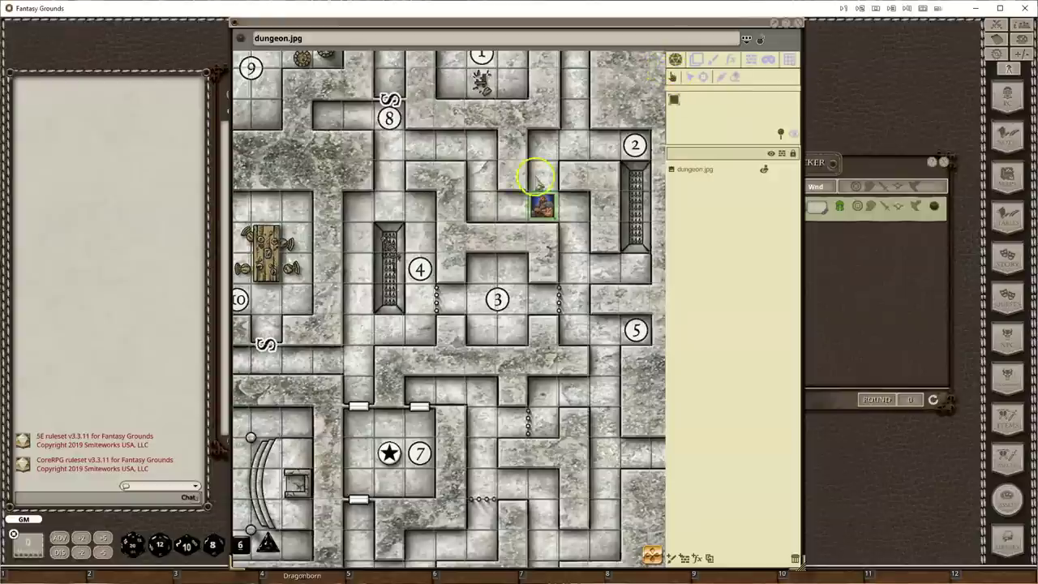
pyautogui.moveTo(541, 205)
pyautogui.mouseDown()
pyautogui.moveTo(514, 204)
pyautogui.moveTo(529, 201)
pyautogui.moveTo(536, 146)
pyautogui.moveTo(540, 204)
pyautogui.mouseUp()
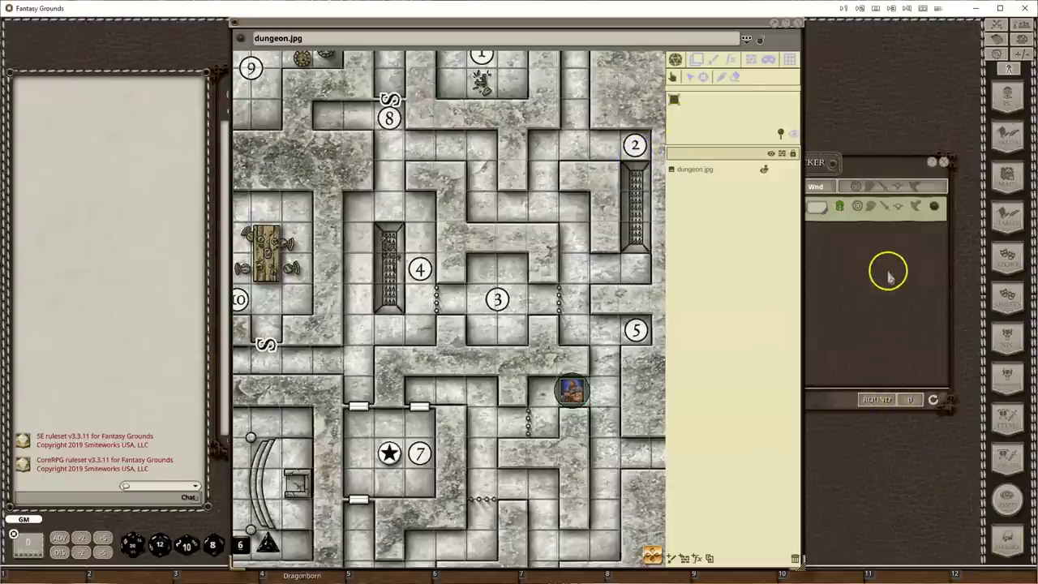
pyautogui.click(897, 299)
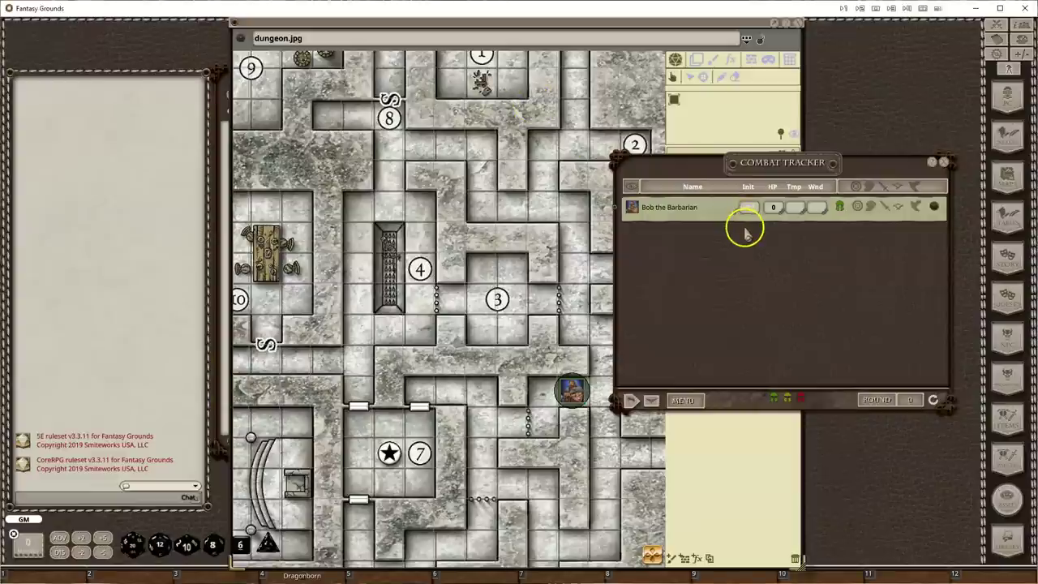